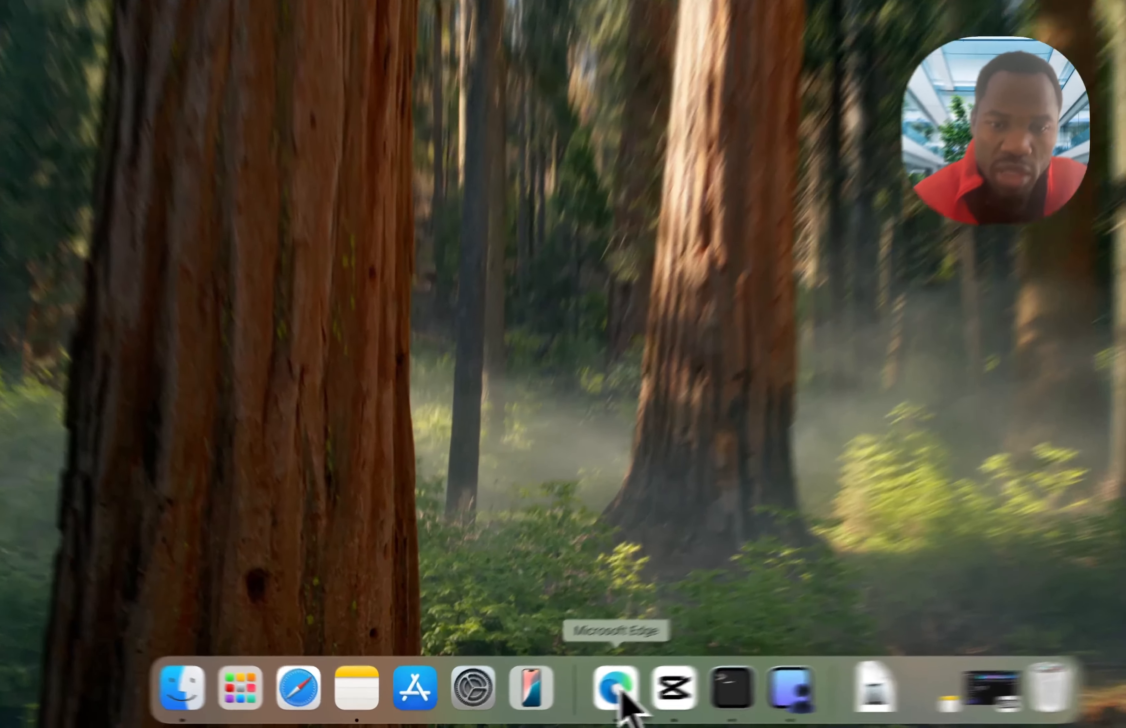
# - Switch to Microsoft Edge, bring up the OBS Studio download page and show the browser's list of downloaded files
pyautogui.click(563, 698)
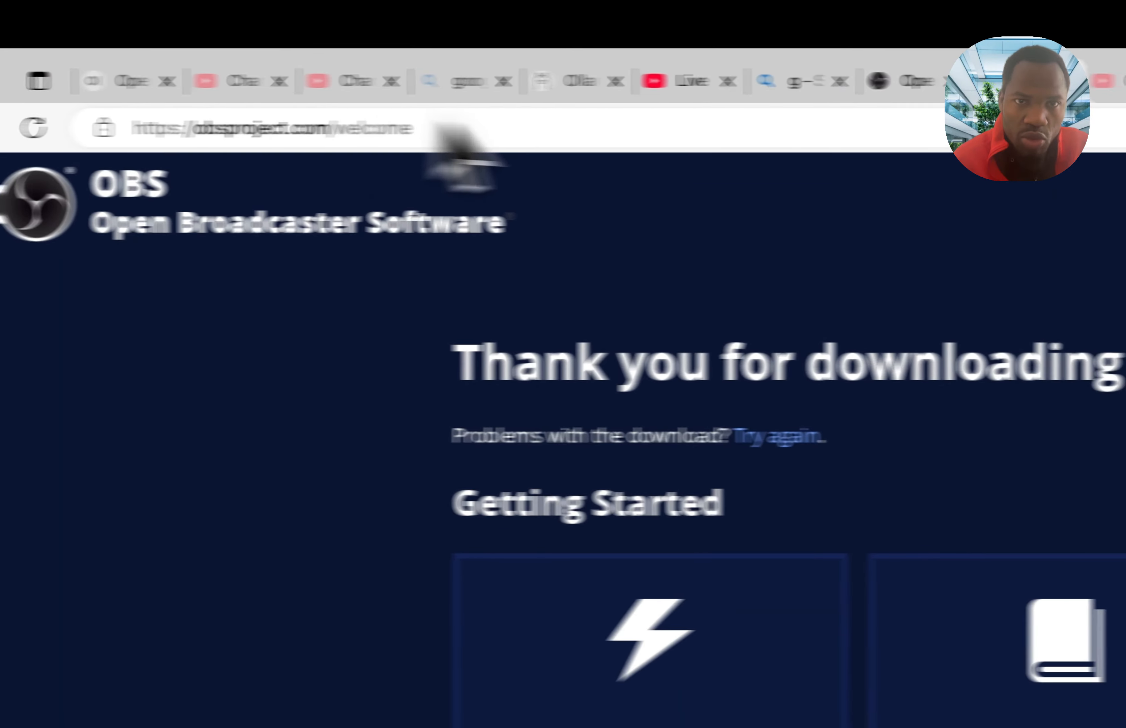
pyautogui.click(949, 85)
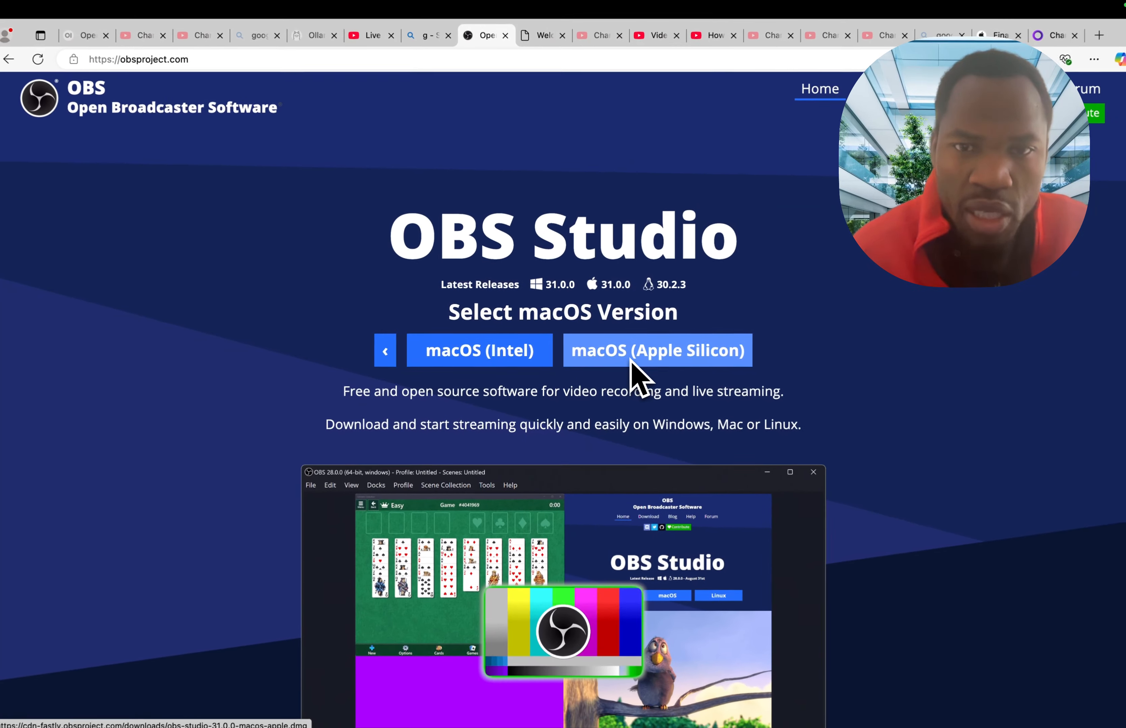
pyautogui.click(1085, 64)
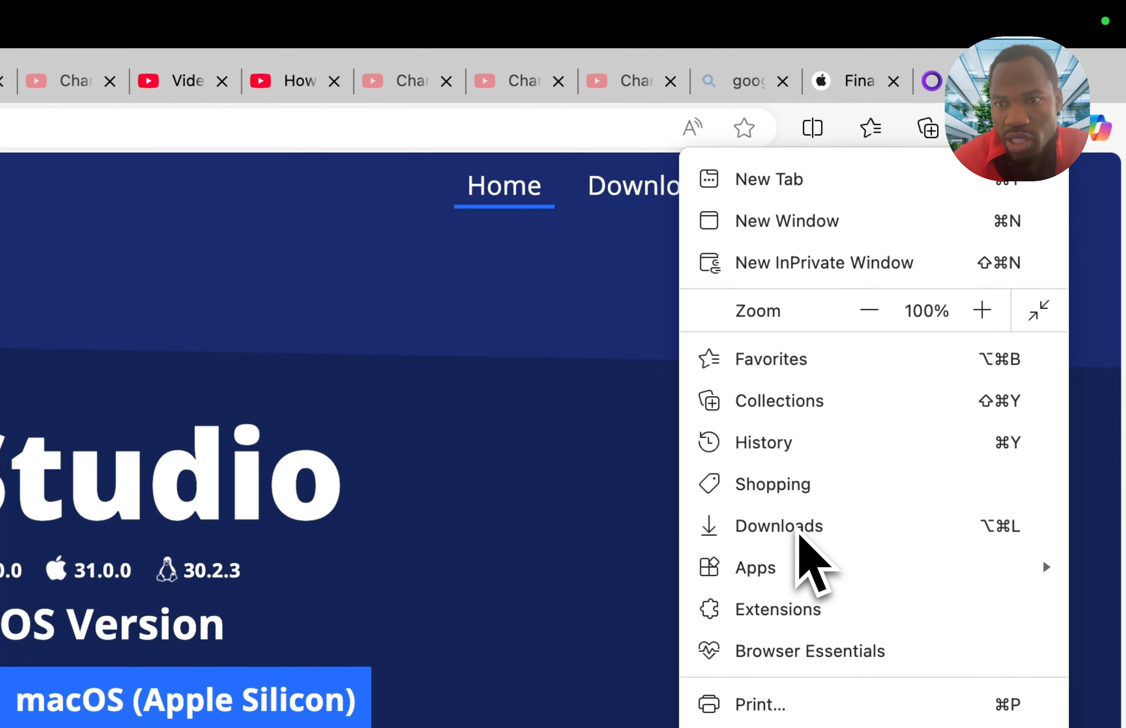
pyautogui.click(800, 530)
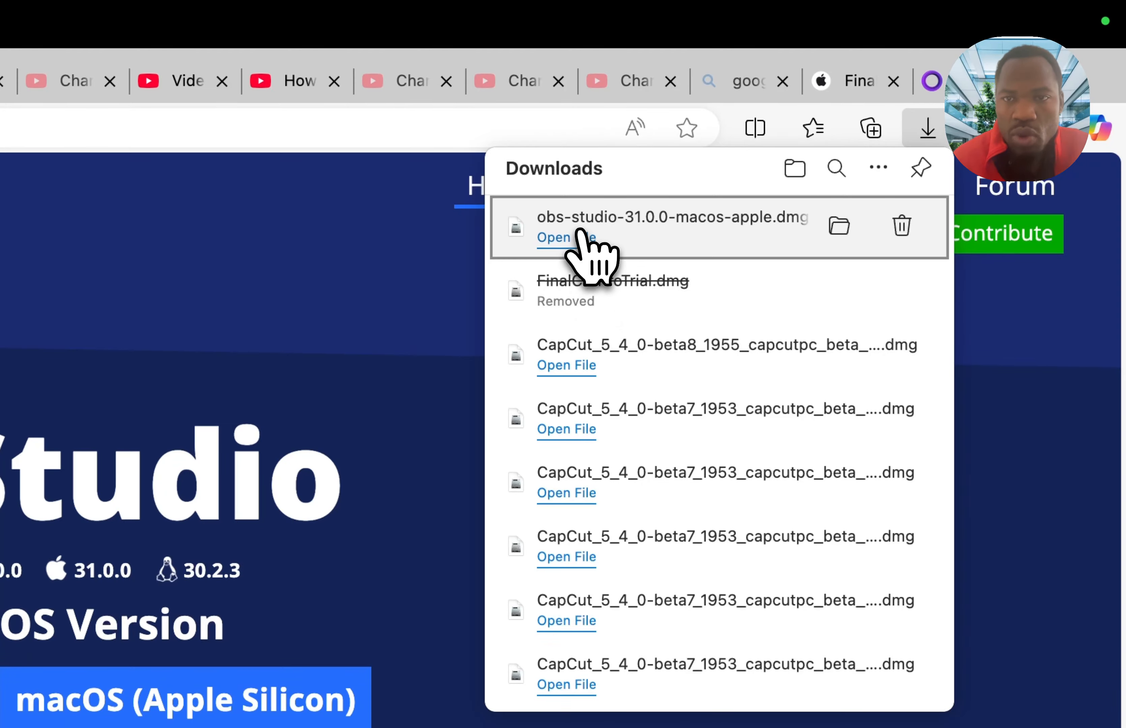
# - Open obs-studio-31.0.0-macos-apple.dmg, copy OBS into the Applications folder and close the installer window
pyautogui.click(575, 238)
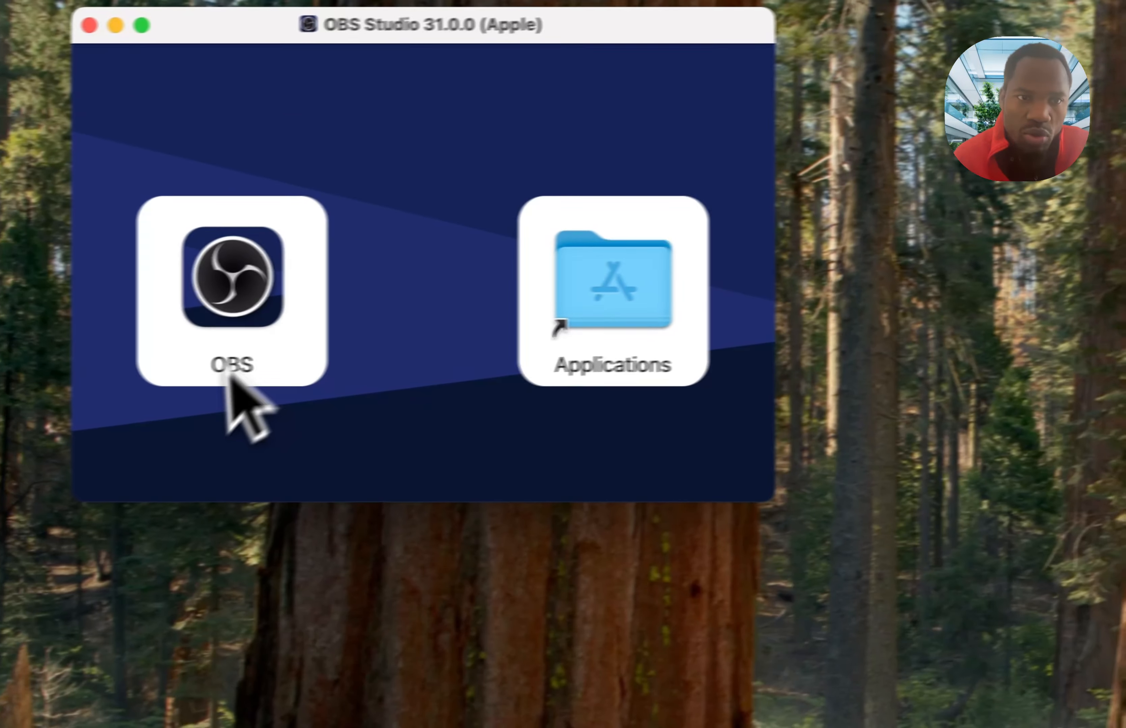
pyautogui.moveTo(230, 376); pyautogui.dragTo(590, 315)
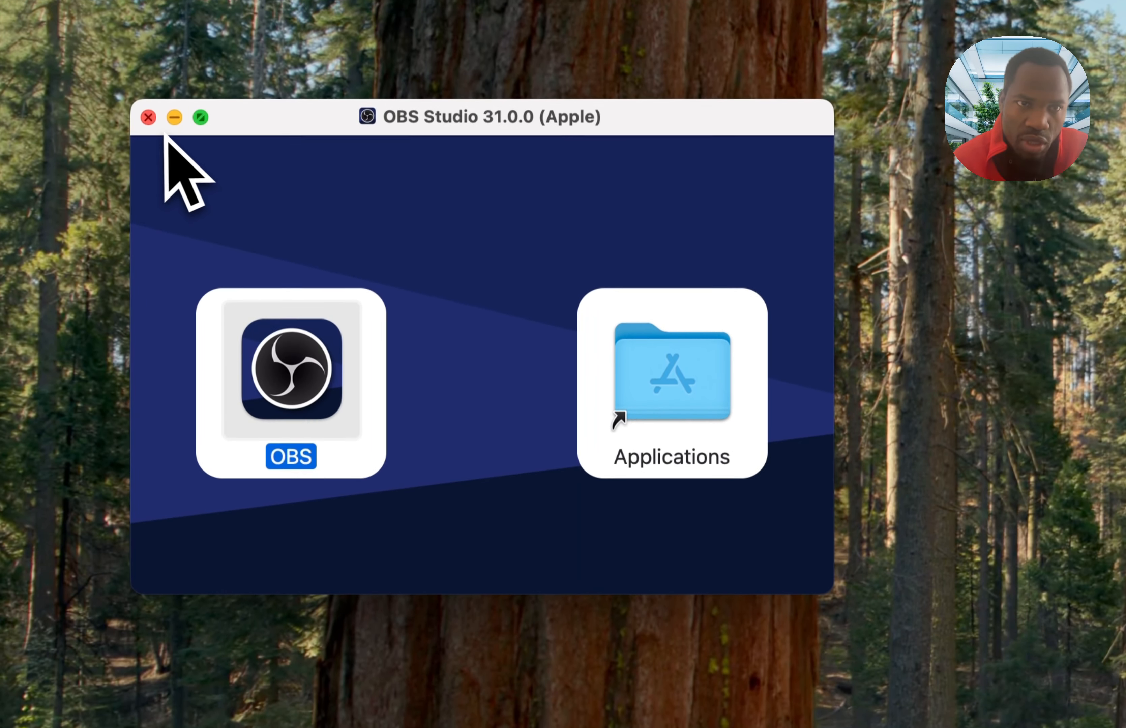
pyautogui.click(149, 119)
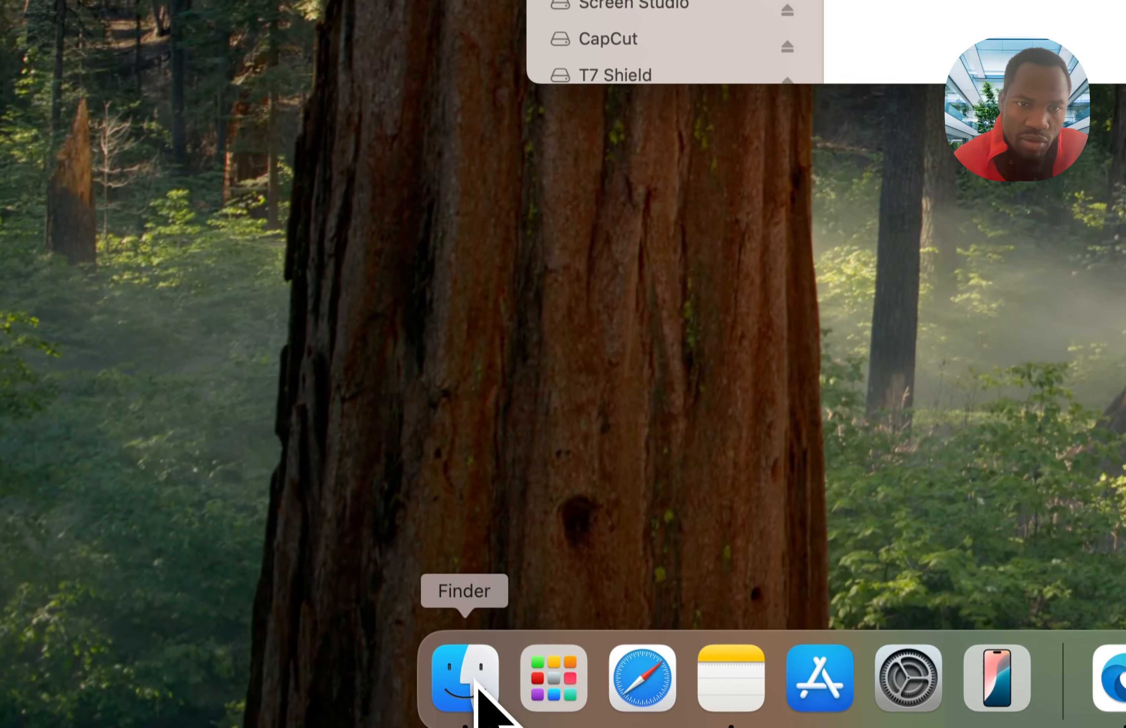
# - Find OBS in the Finder's Applications folder, launch it and approve opening the app downloaded from the Internet
pyautogui.click(558, 155)
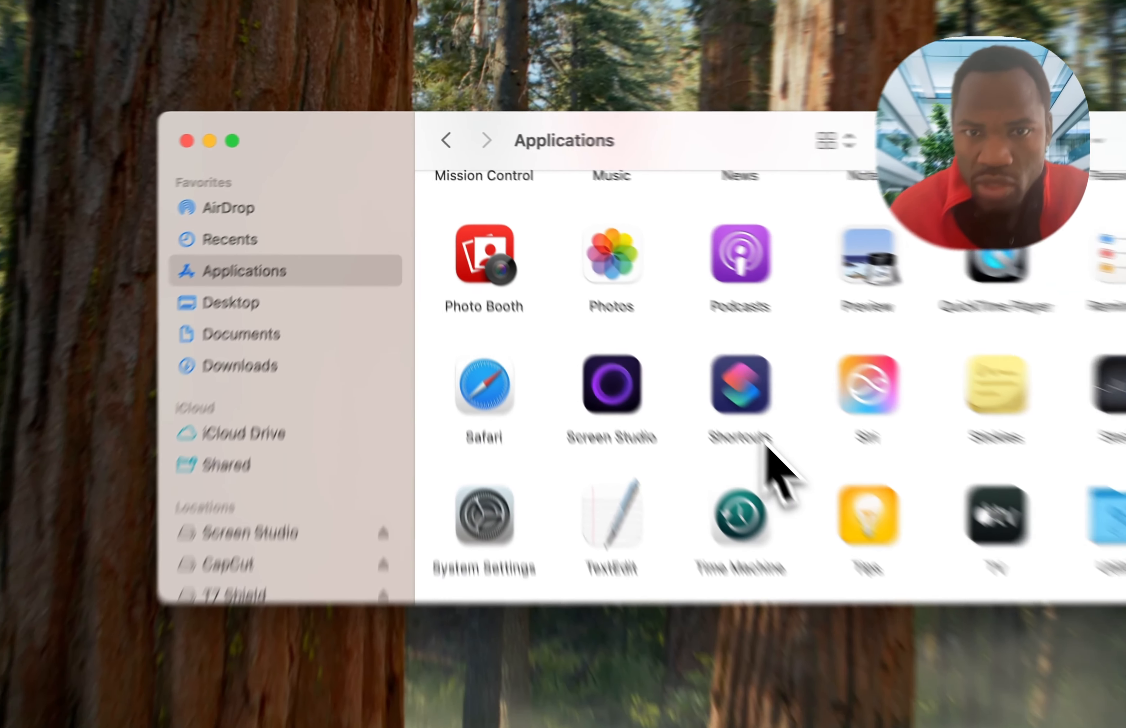
pyautogui.scroll(-2, 745, 492)
pyautogui.scroll(5, 622, 326)
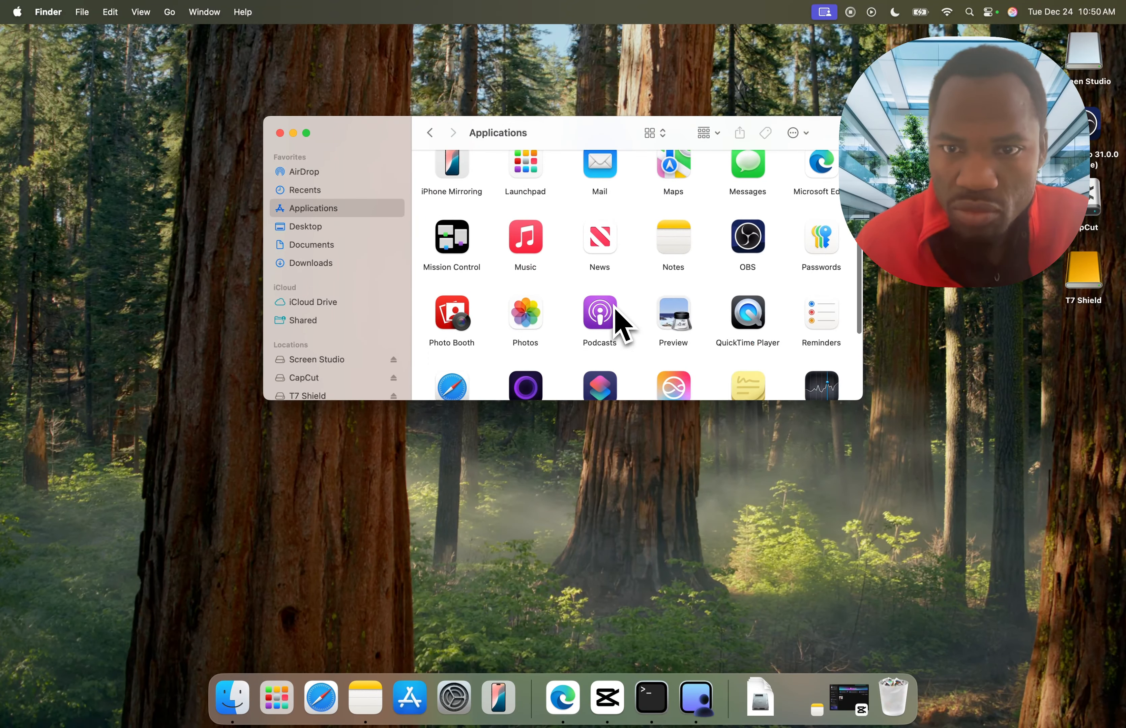
pyautogui.click(750, 192)
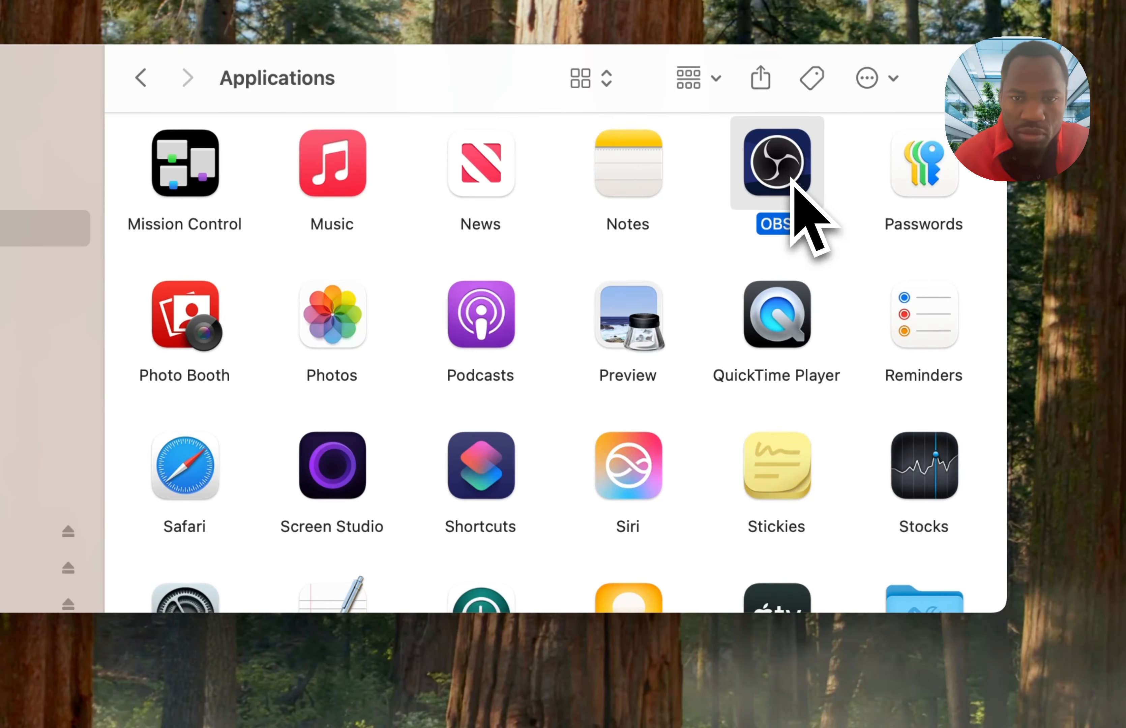
pyautogui.doubleClick(791, 183)
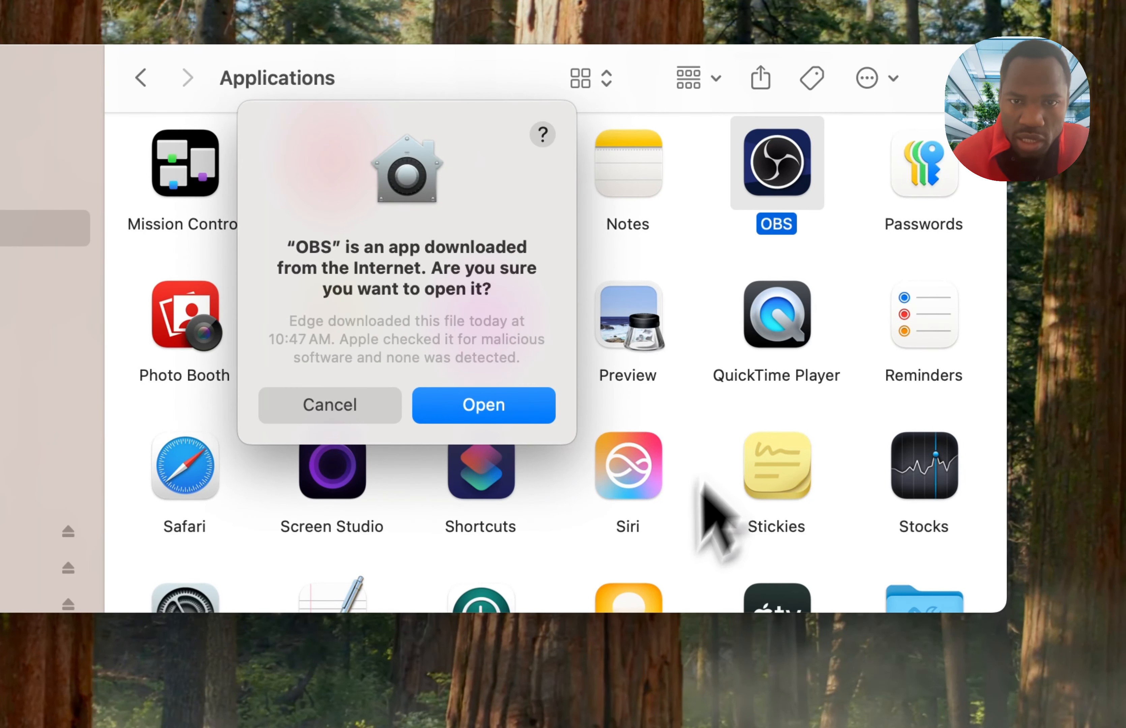
pyautogui.click(497, 399)
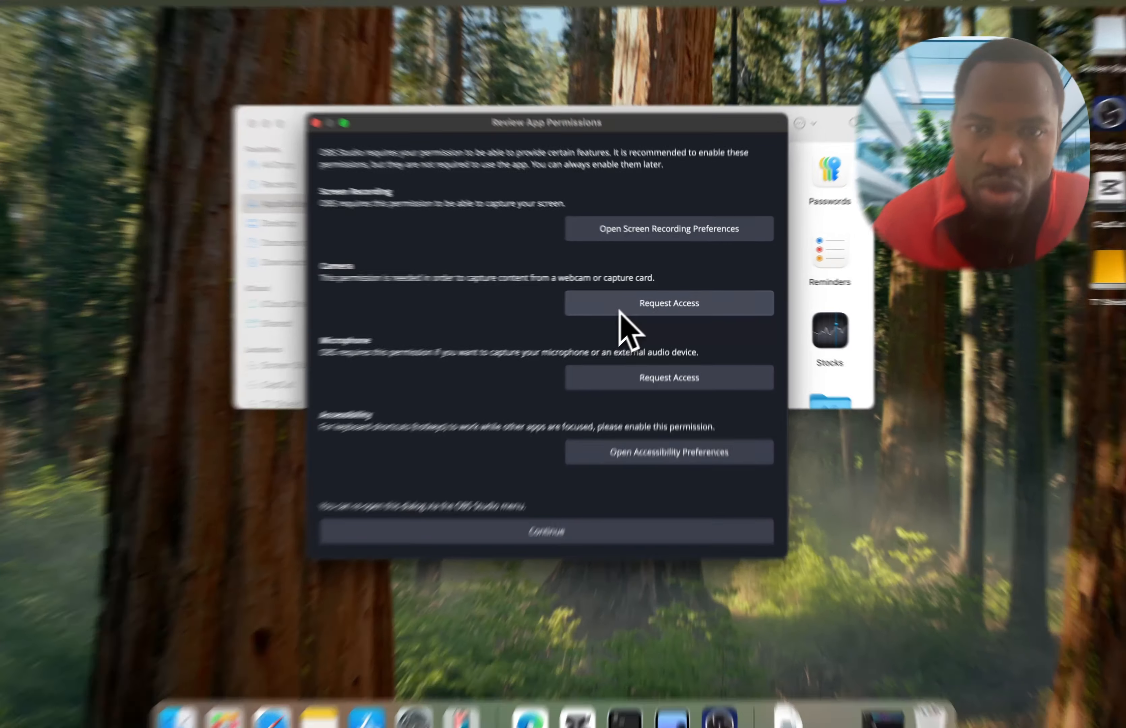
# - Request and allow camera and microphone access for OBS in the app permissions review
pyautogui.click(621, 308)
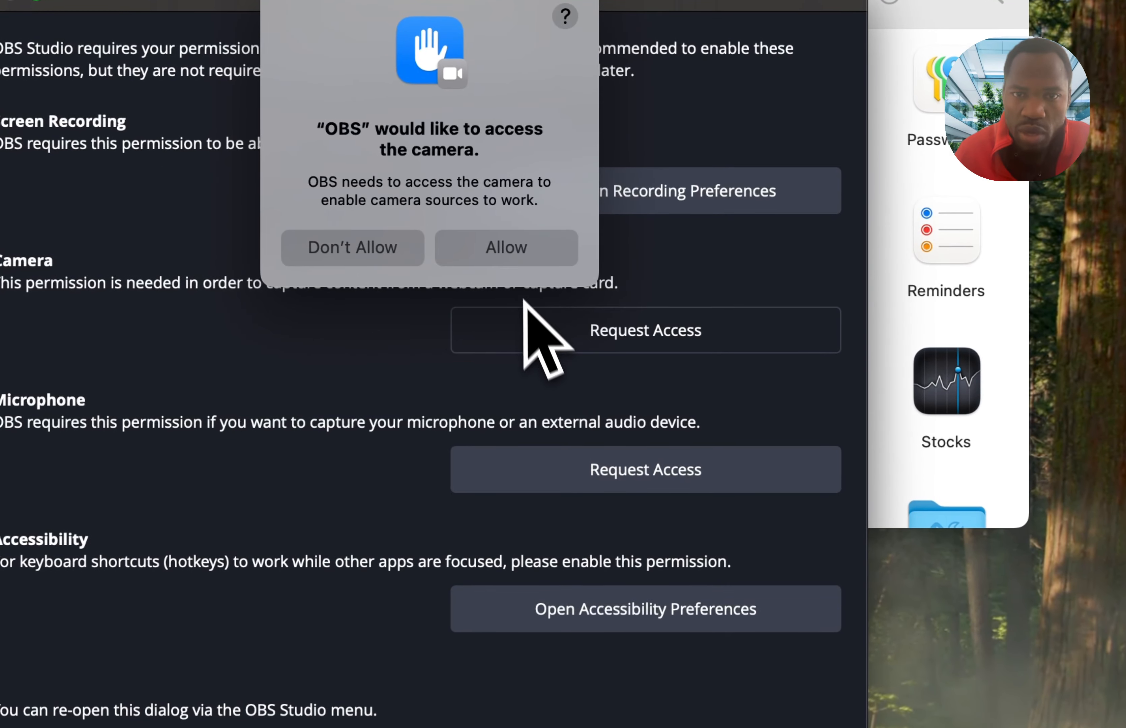
pyautogui.click(512, 256)
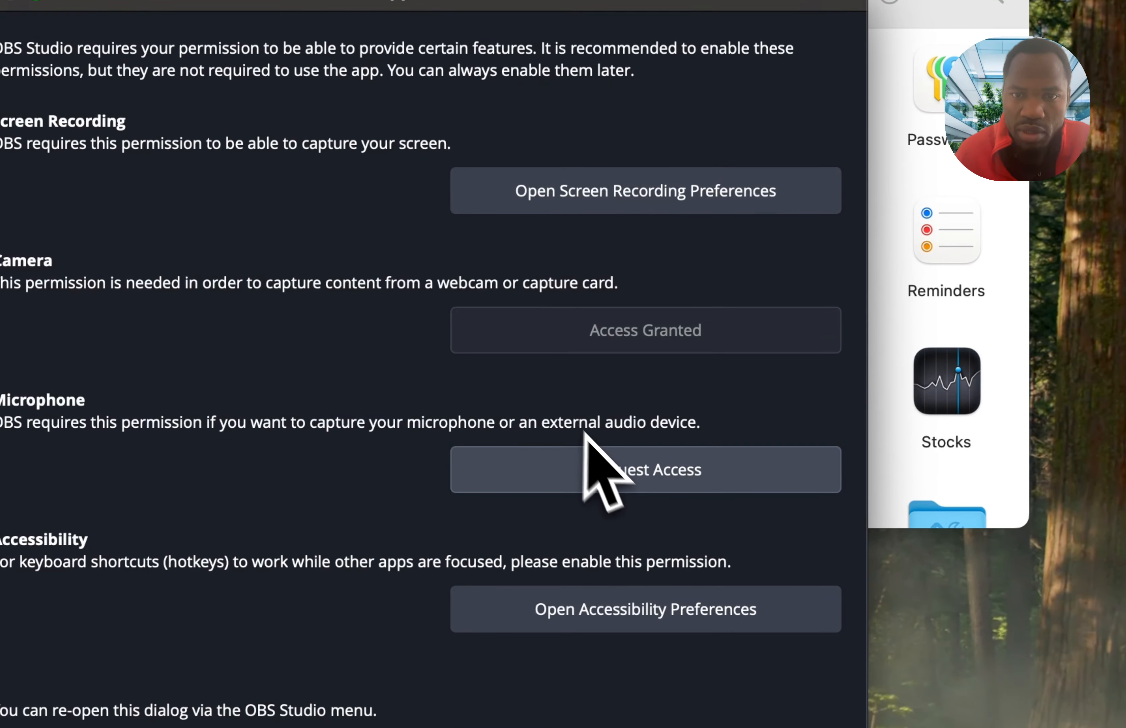
pyautogui.click(616, 476)
pyautogui.click(525, 258)
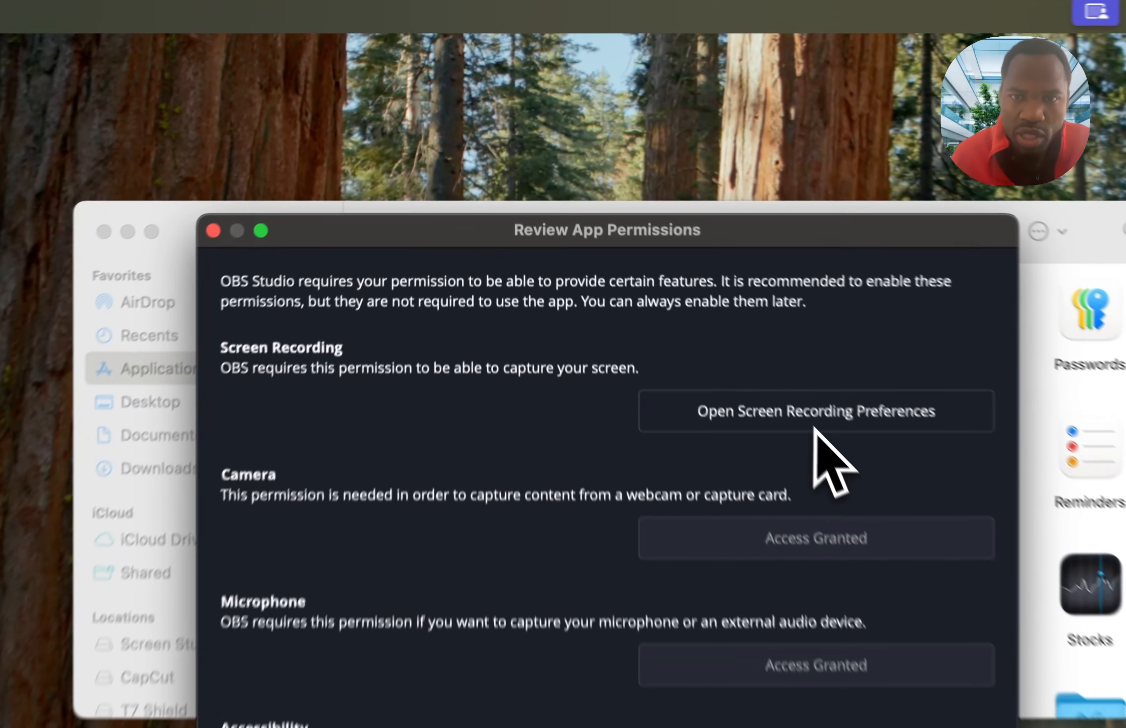
# - Allow OBS to record the screen and system audio in System Settings, and quit and reopen OBS
pyautogui.click(691, 237)
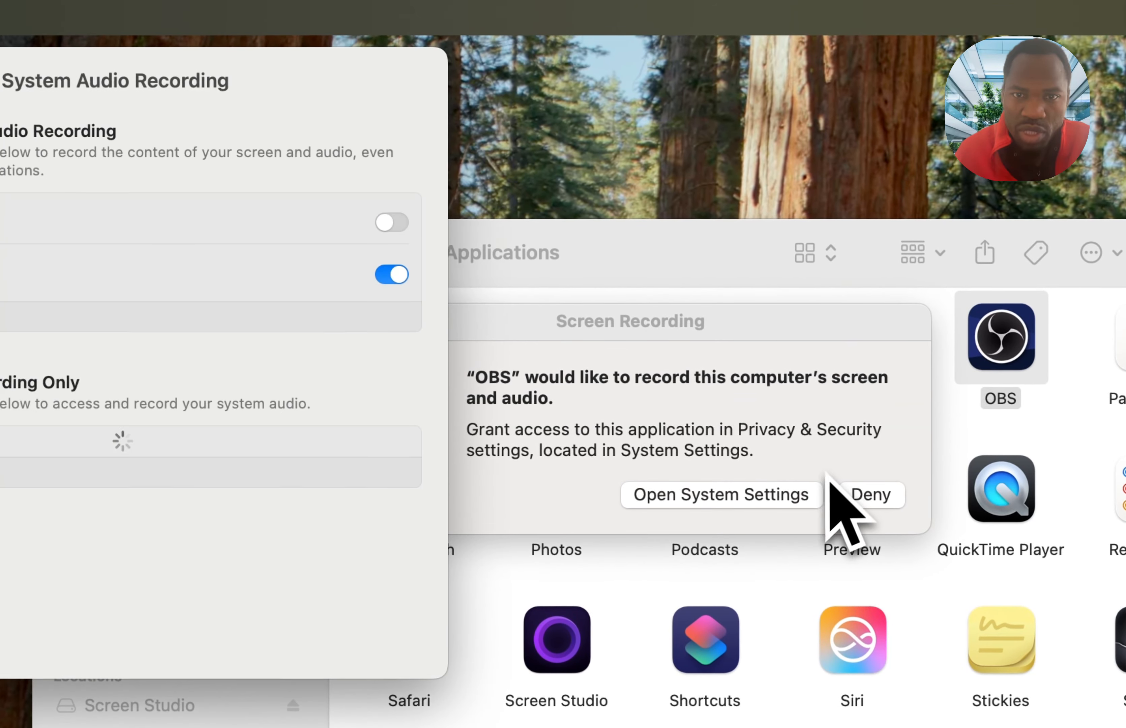
pyautogui.click(394, 228)
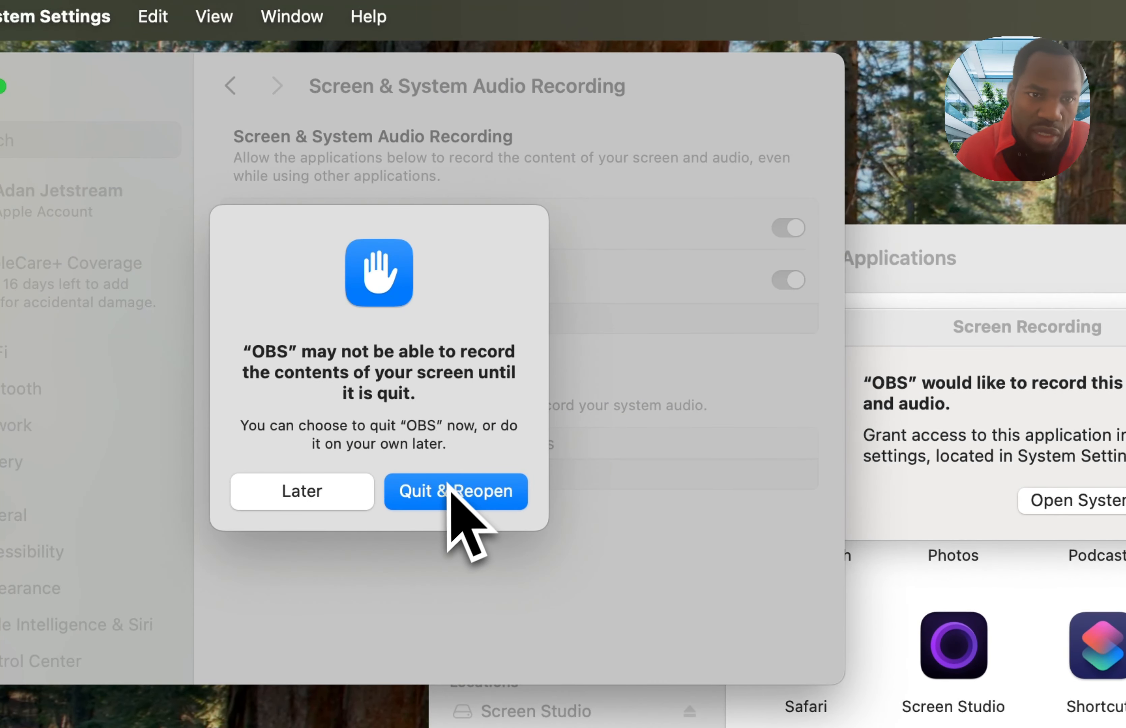
pyautogui.click(445, 494)
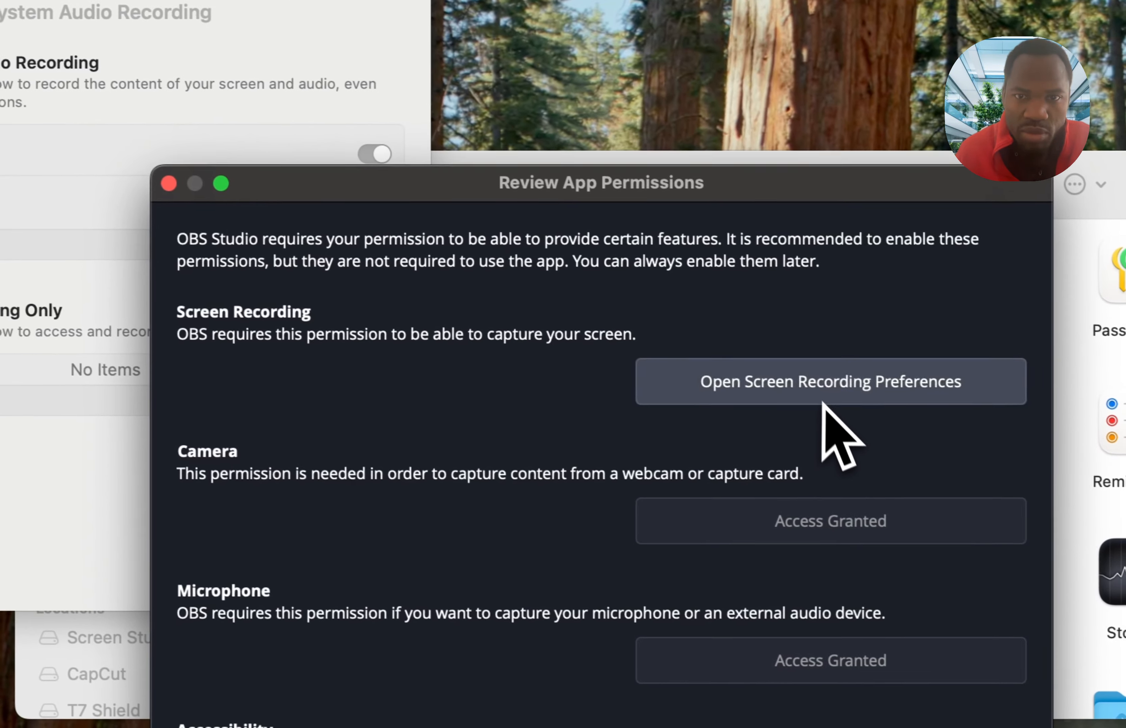
# - Check OBS's screen recording permission in System Settings, close the settings and continue past the permissions review
pyautogui.click(822, 400)
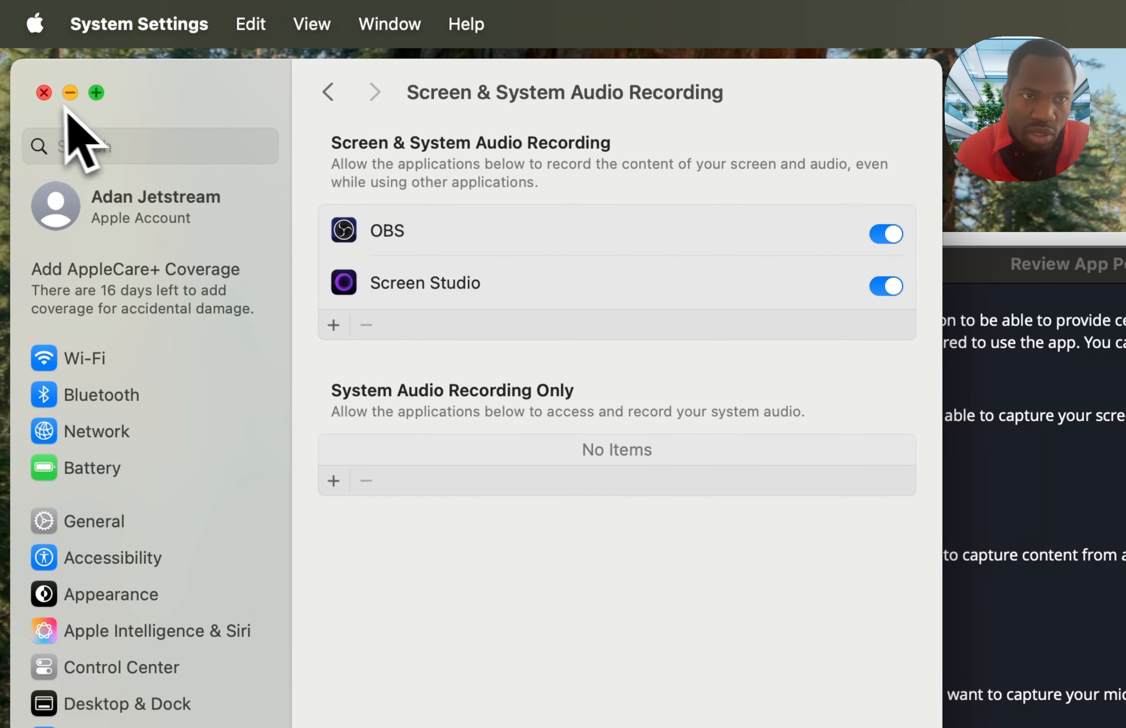
pyautogui.click(43, 93)
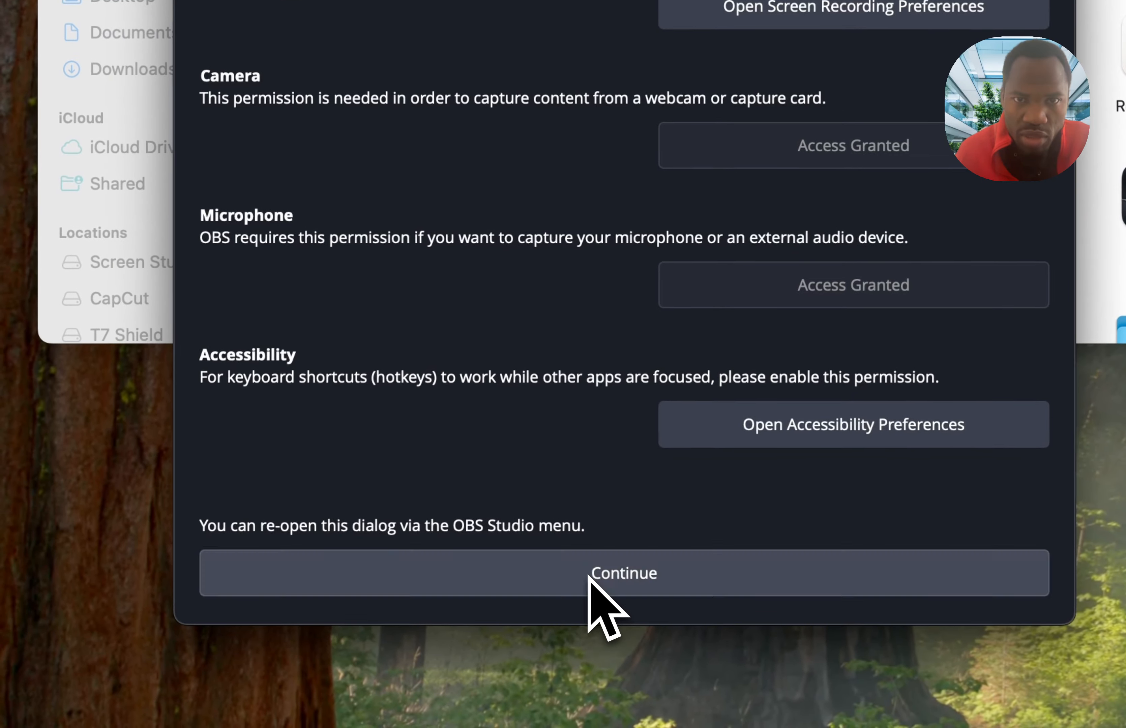
pyautogui.click(488, 634)
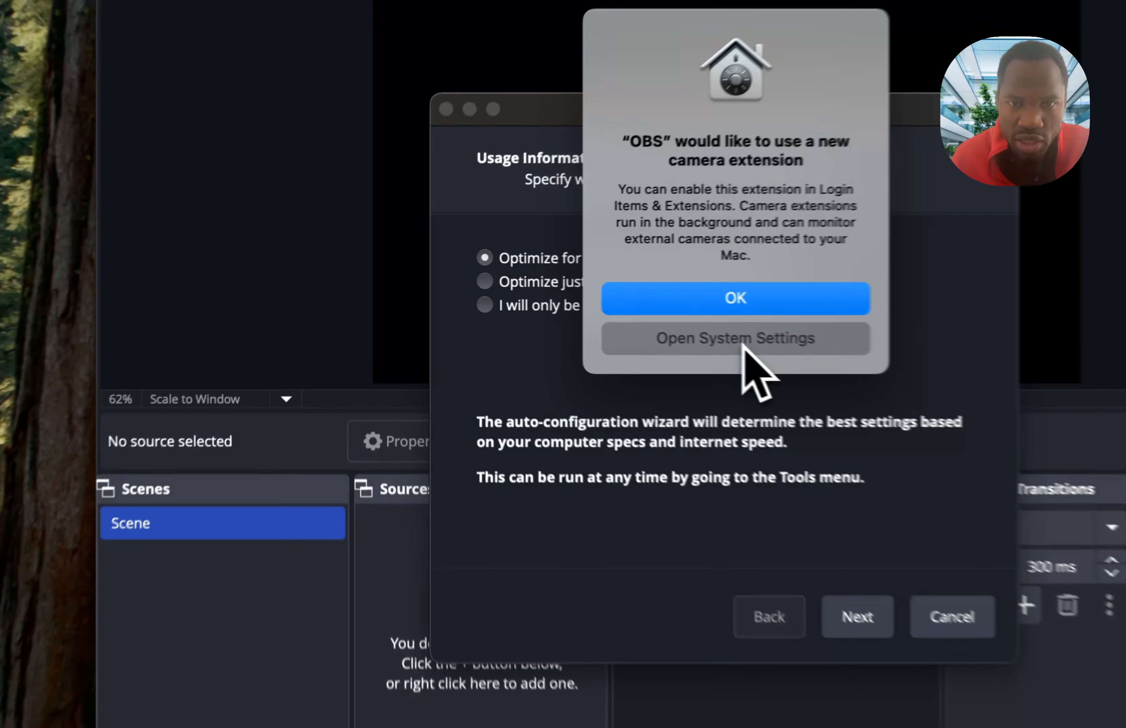
# - Enable the OBS Virtual Camera extension in System Settings, authorize it with the account password and close the settings
pyautogui.click(567, 313)
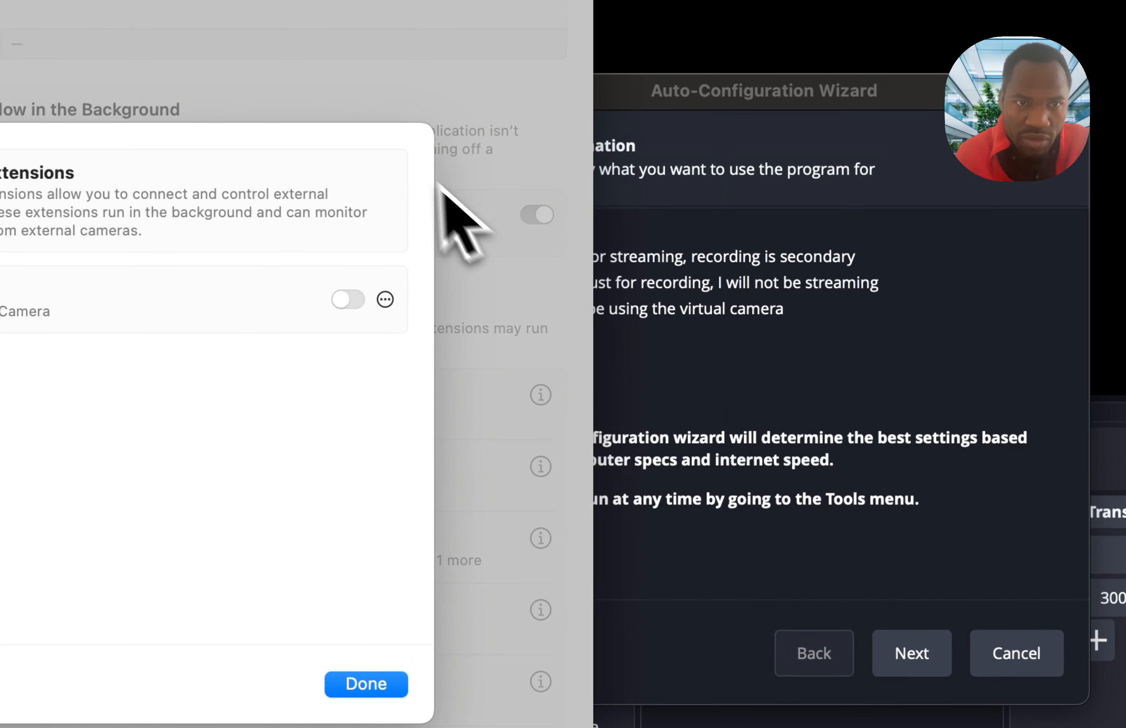
pyautogui.click(353, 306)
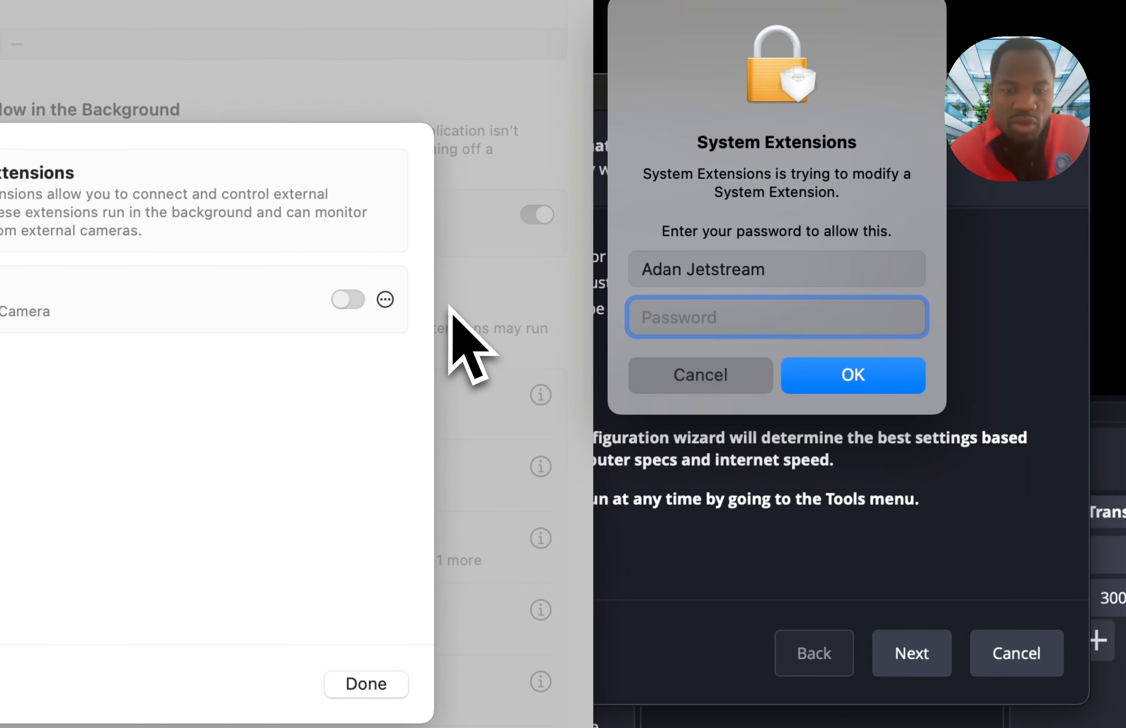
pyautogui.write('•••••')
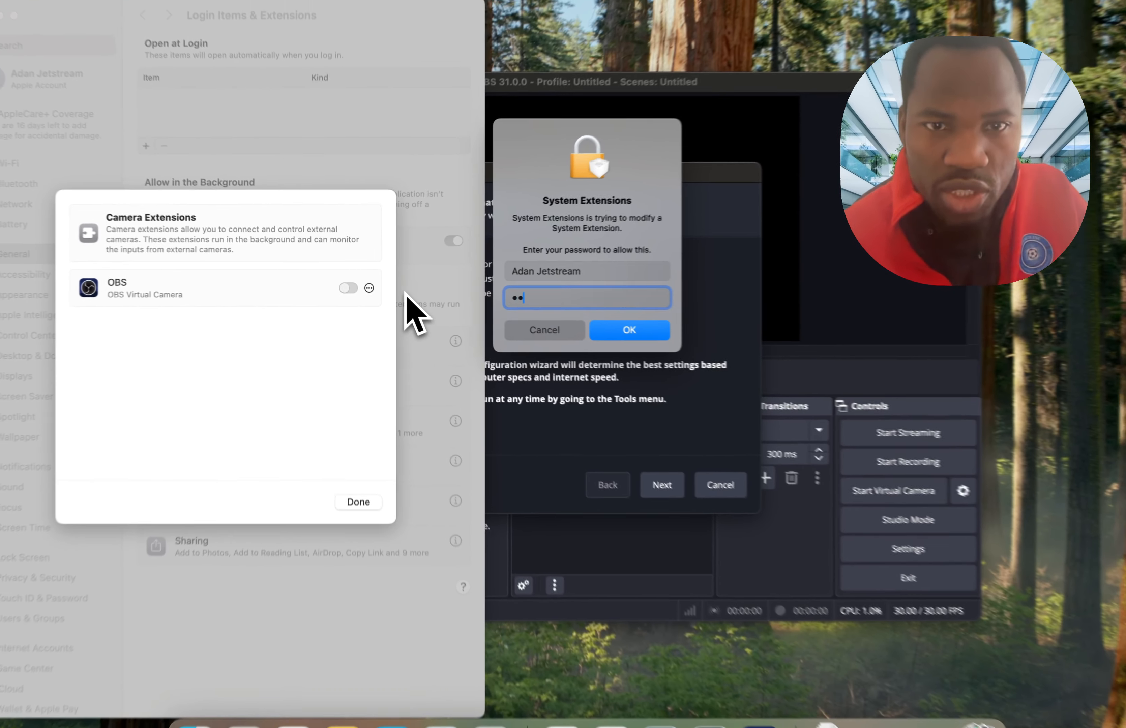
pyautogui.write('•••')
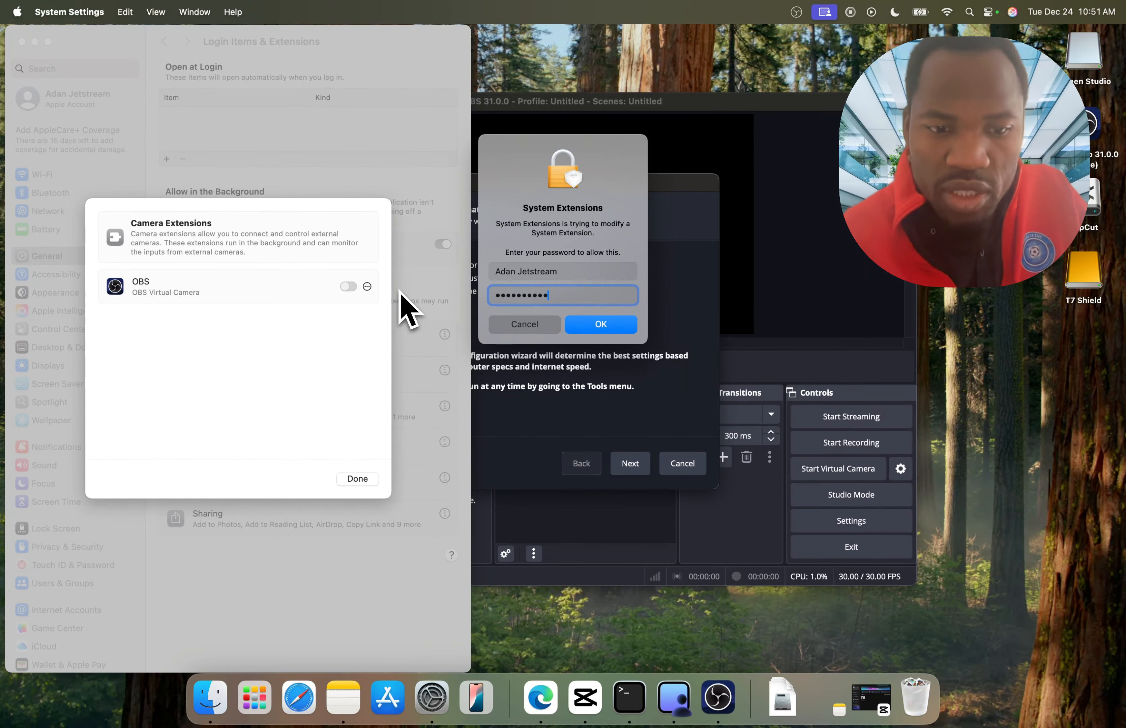
pyautogui.press('Return')
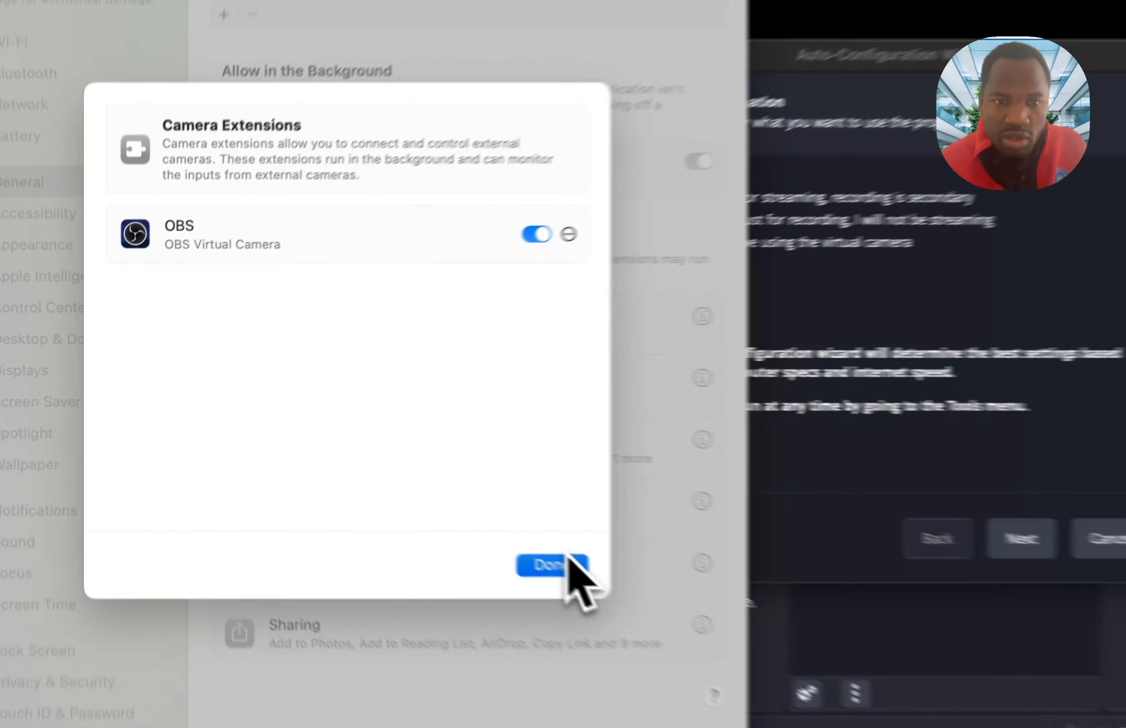
pyautogui.click(362, 479)
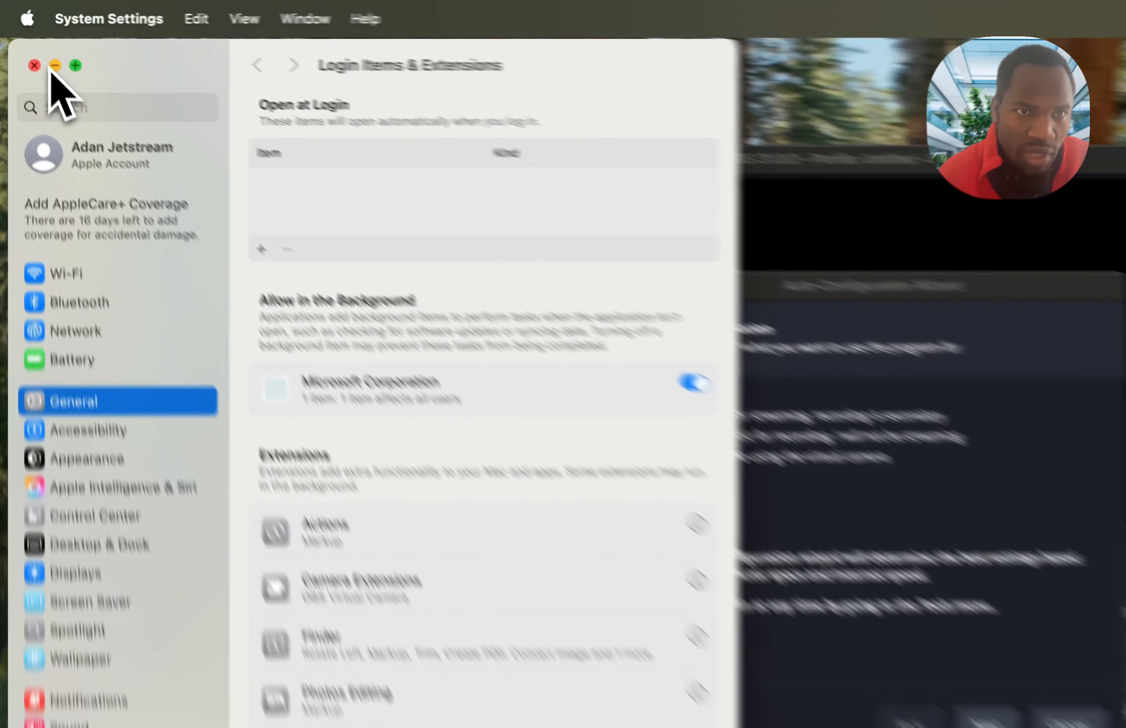
pyautogui.click(34, 41)
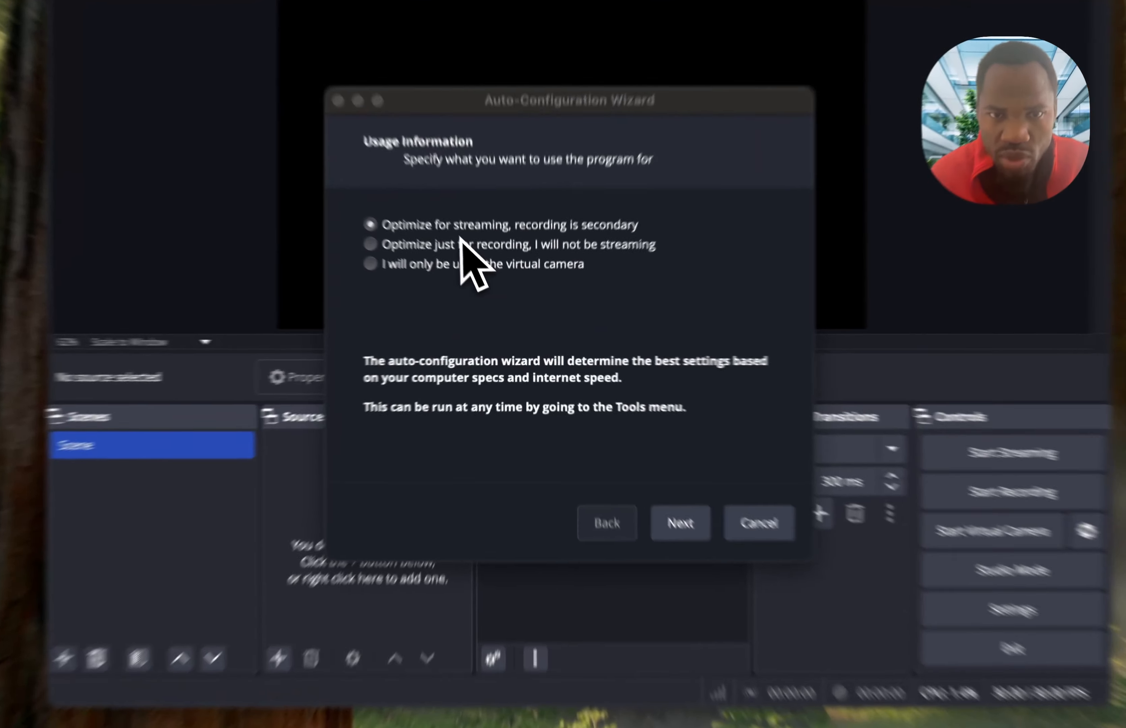
# - In the Auto-Configuration Wizard, optimize for streaming with recording secondary, and set the base resolution to Display 1 (3456x2234) and FPS to 60
pyautogui.click(476, 268)
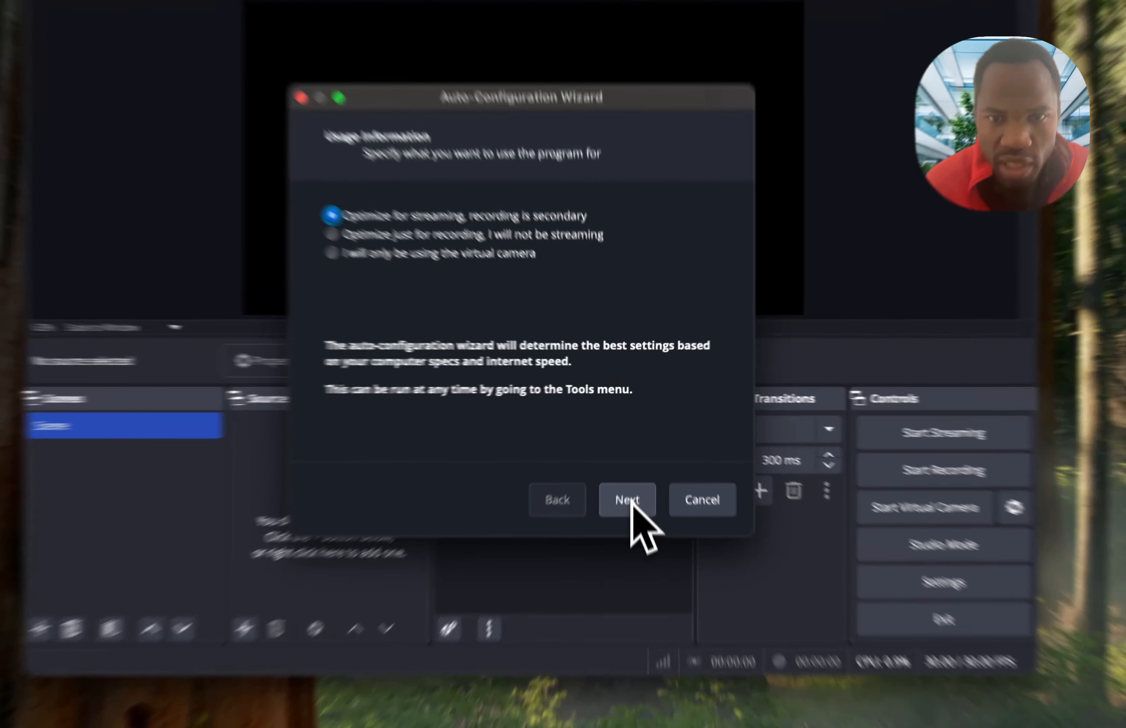
pyautogui.click(624, 464)
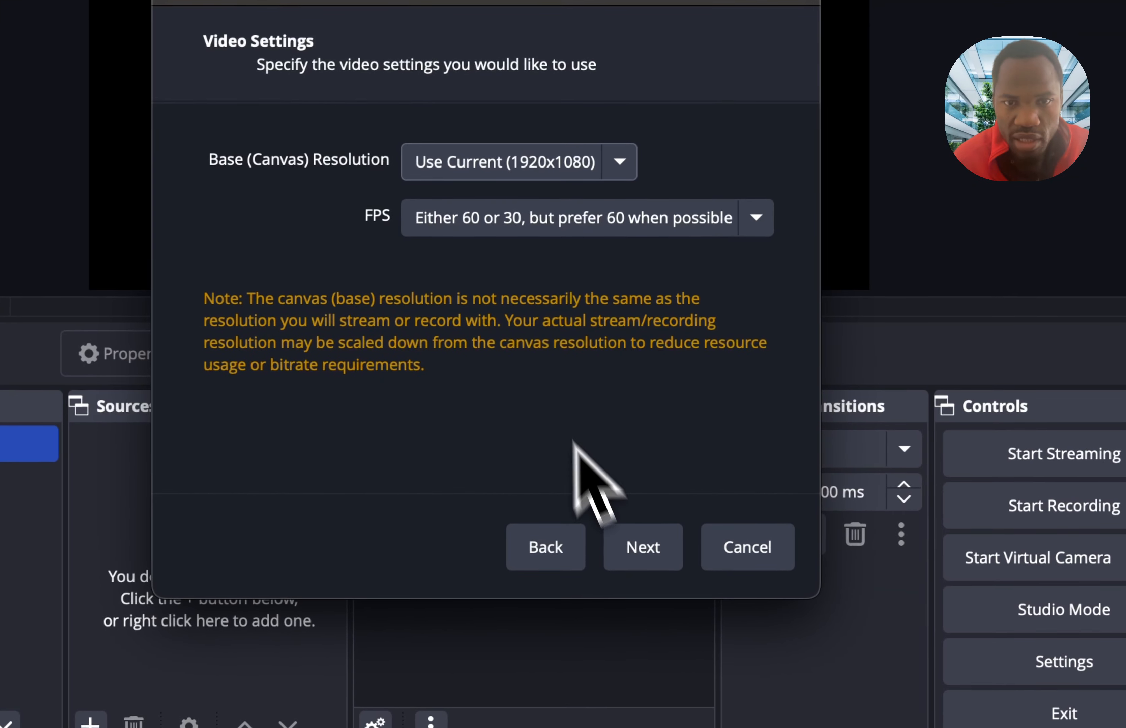
pyautogui.click(599, 169)
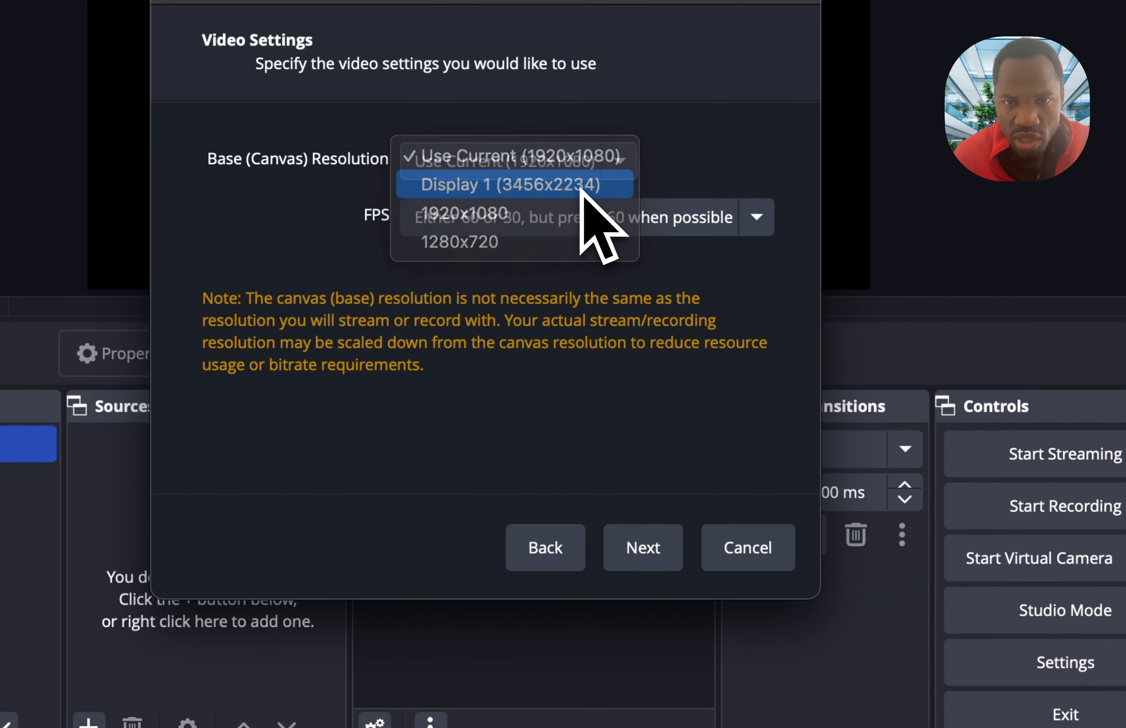
pyautogui.click(581, 190)
pyautogui.click(646, 233)
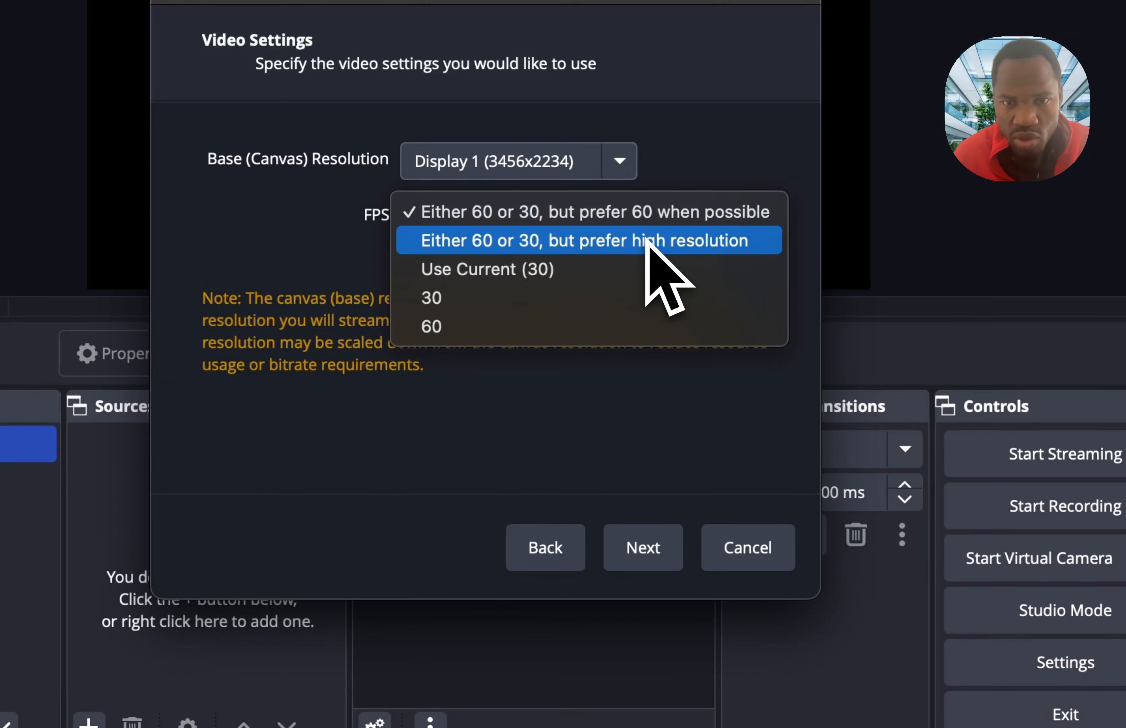
pyautogui.click(646, 215)
pyautogui.click(647, 220)
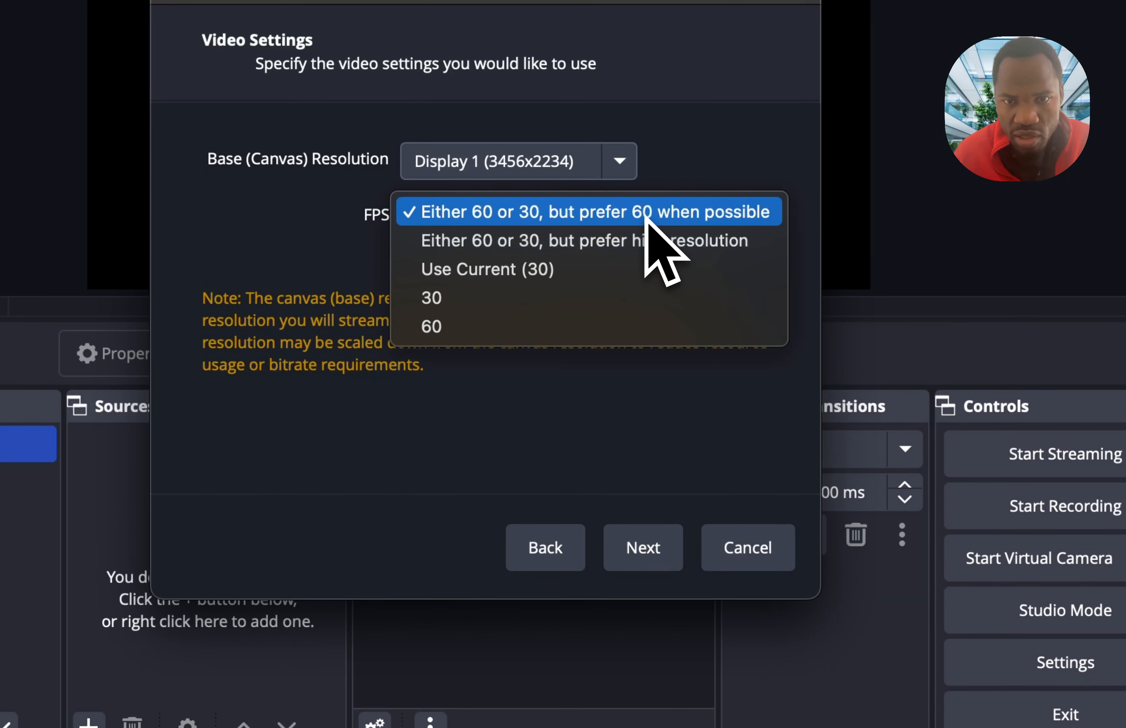
pyautogui.click(484, 331)
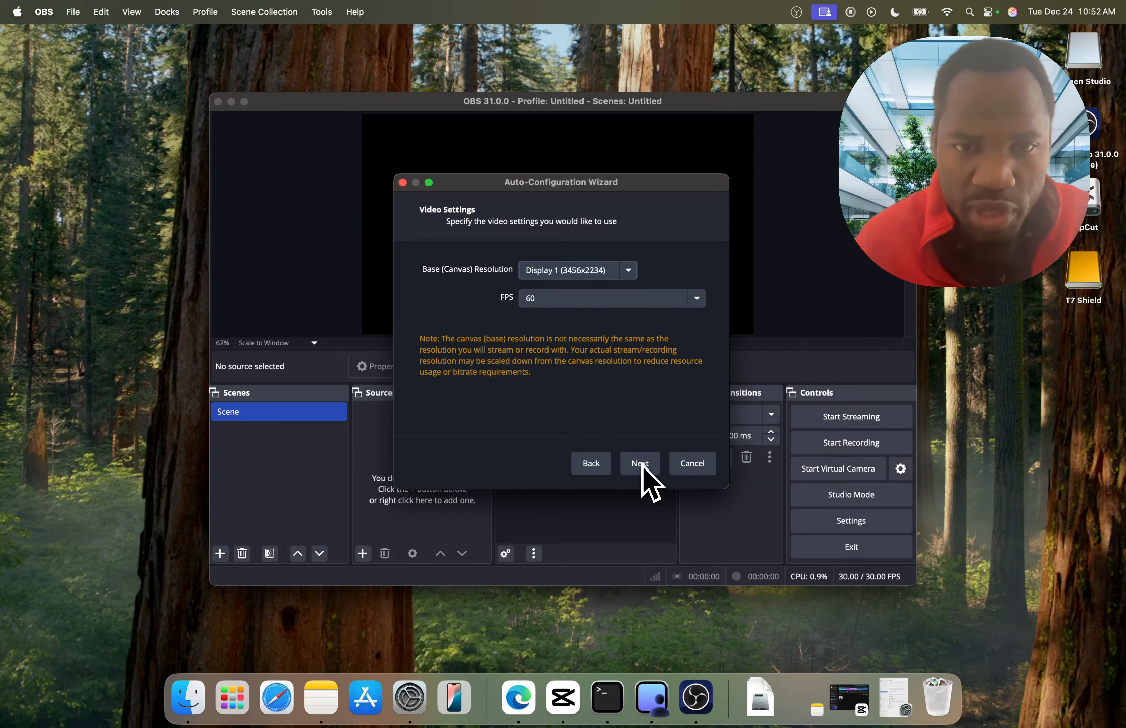
pyautogui.click(640, 464)
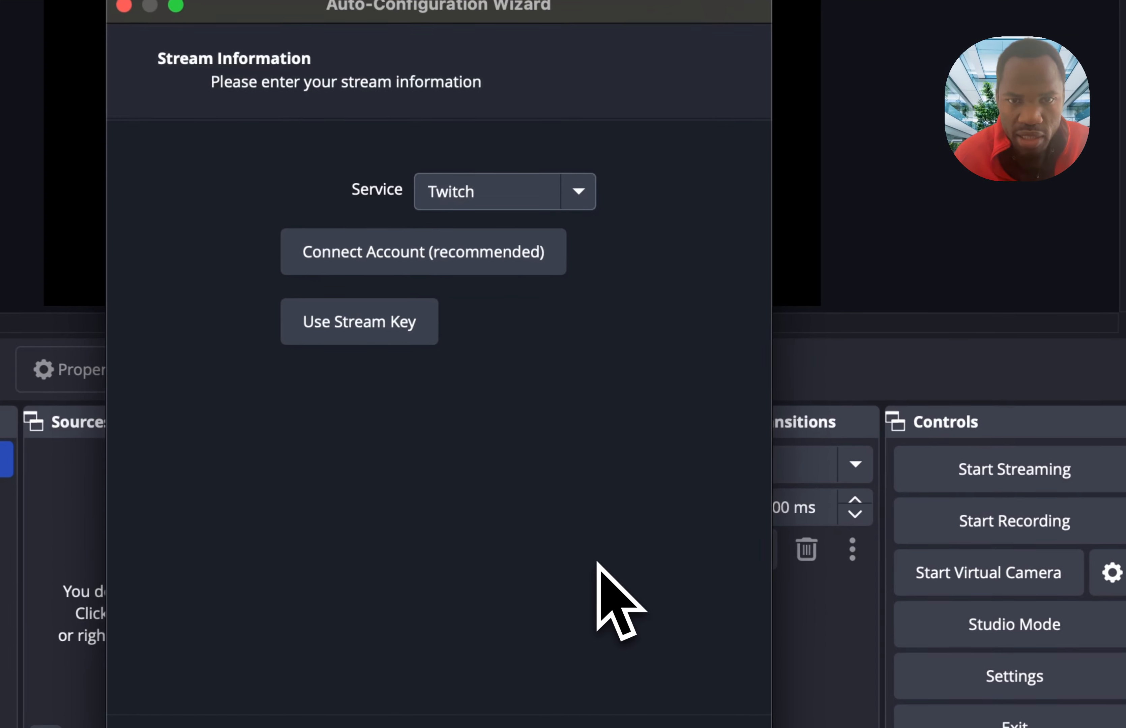
# - Choose YouTube - RTMPS as the streaming service in the wizard and connect the YouTube account
pyautogui.click(558, 199)
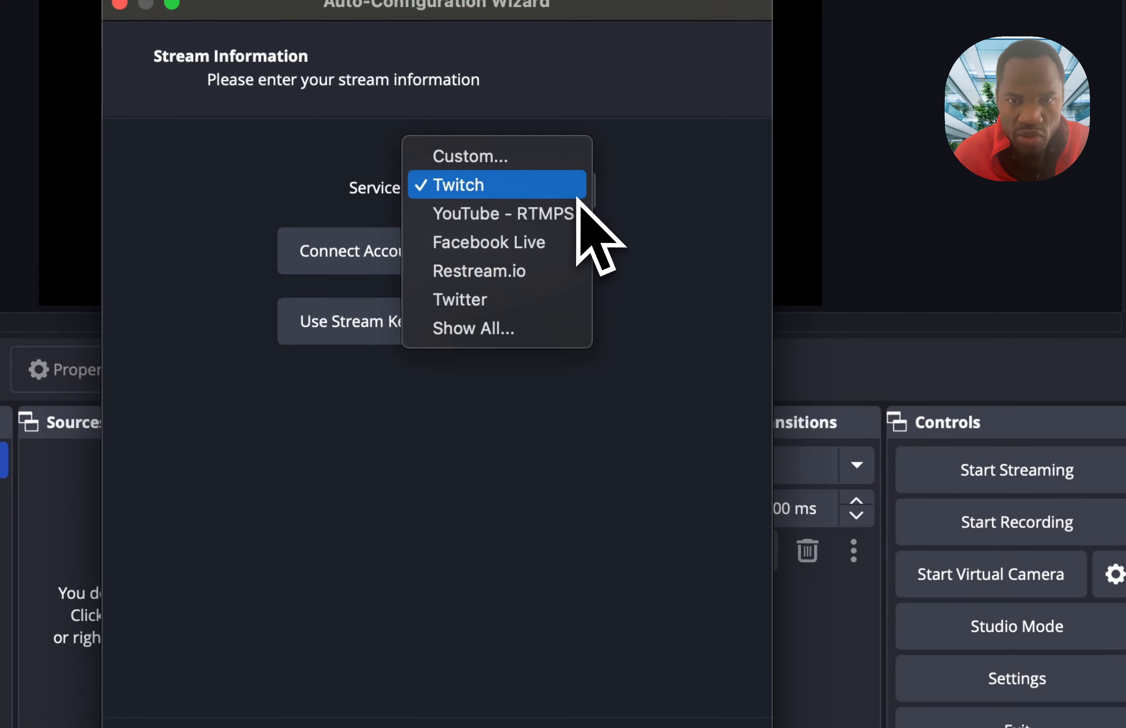
pyautogui.click(594, 189)
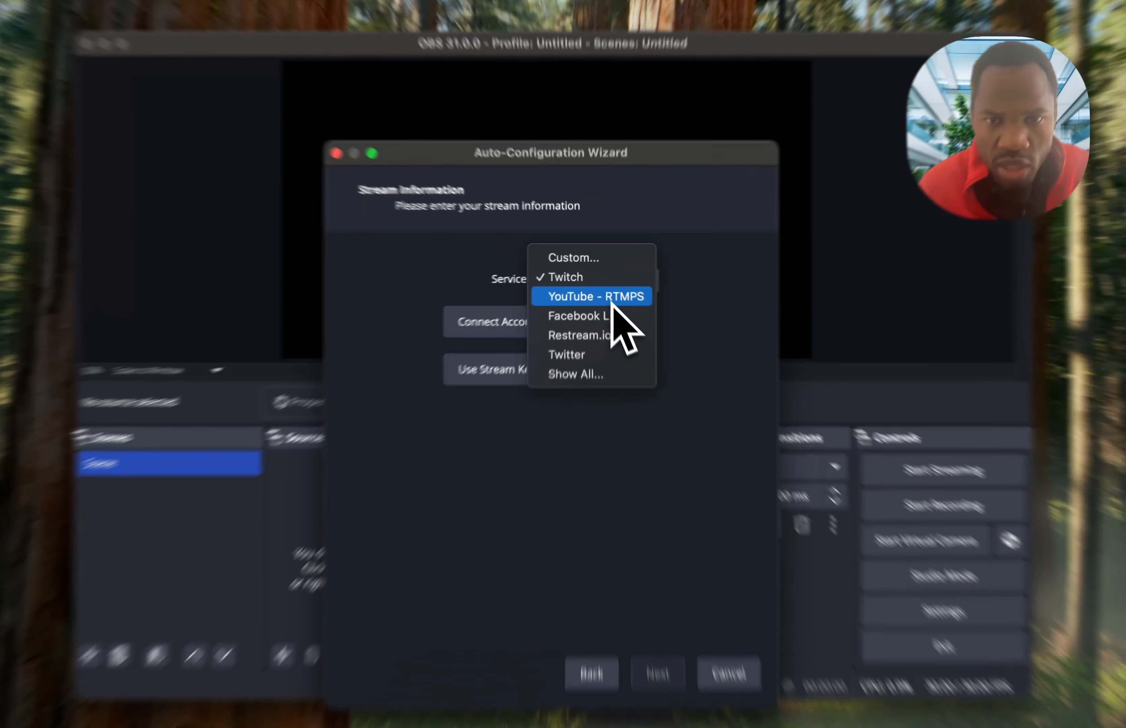
pyautogui.click(608, 289)
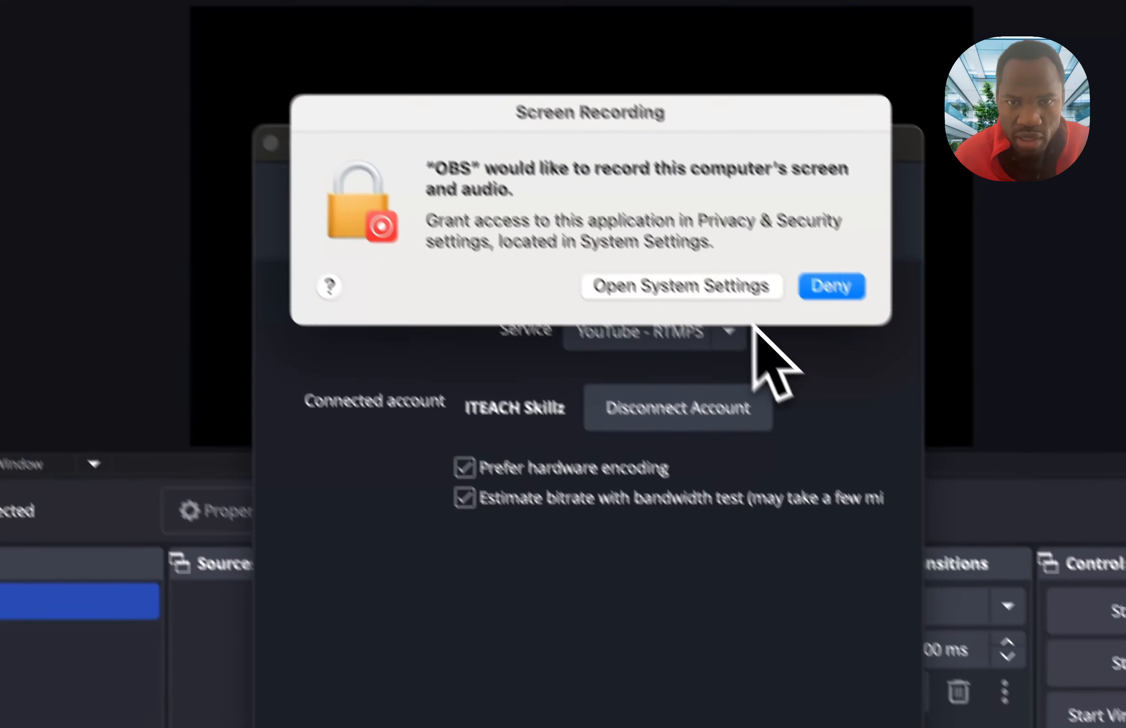
pyautogui.click(445, 53)
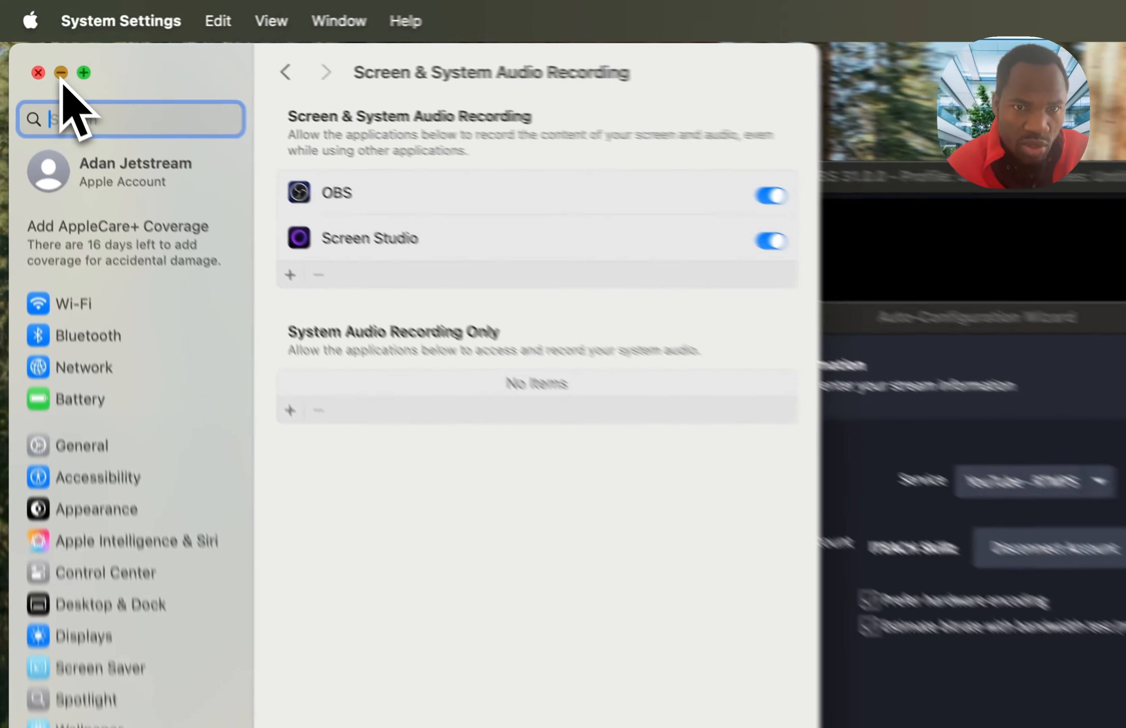
# - Dismiss the System Settings window, run the wizard's bandwidth test and apply the recommended settings
pyautogui.click(21, 41)
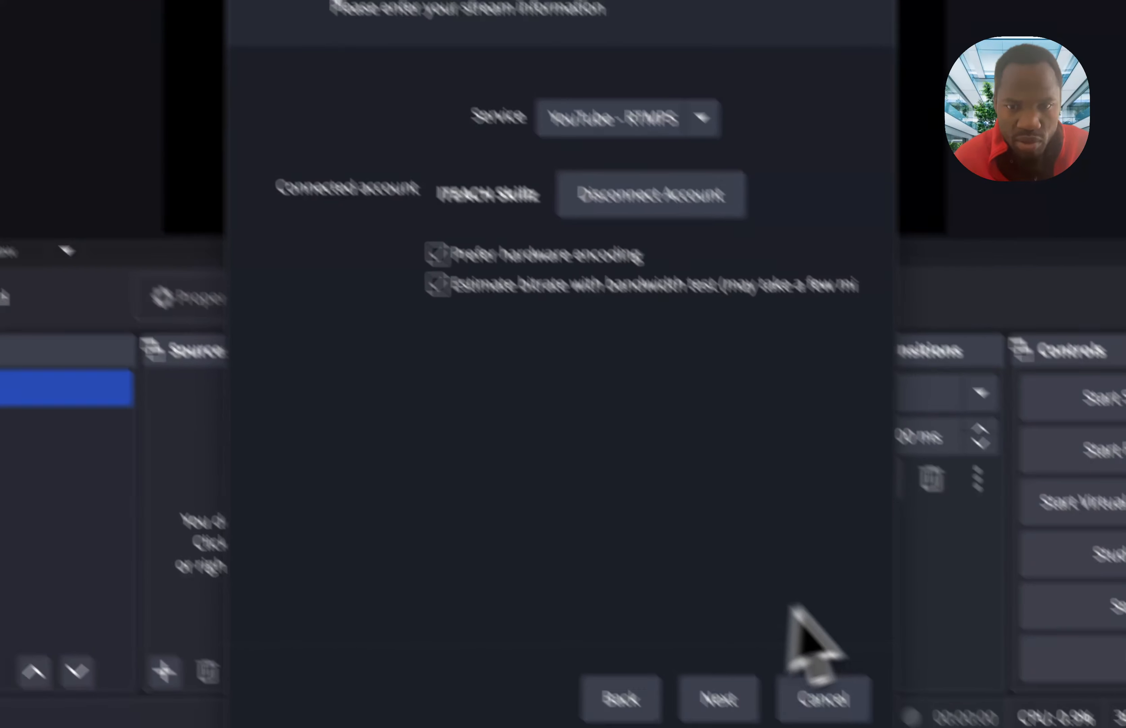
pyautogui.click(716, 699)
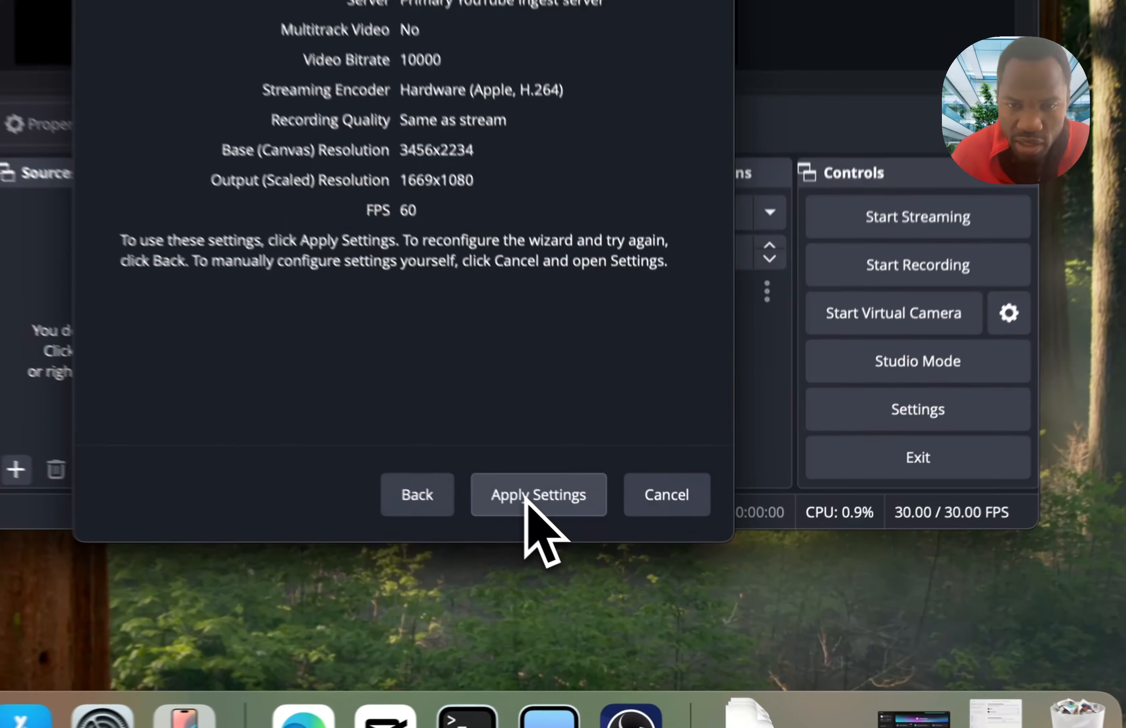
pyautogui.click(642, 570)
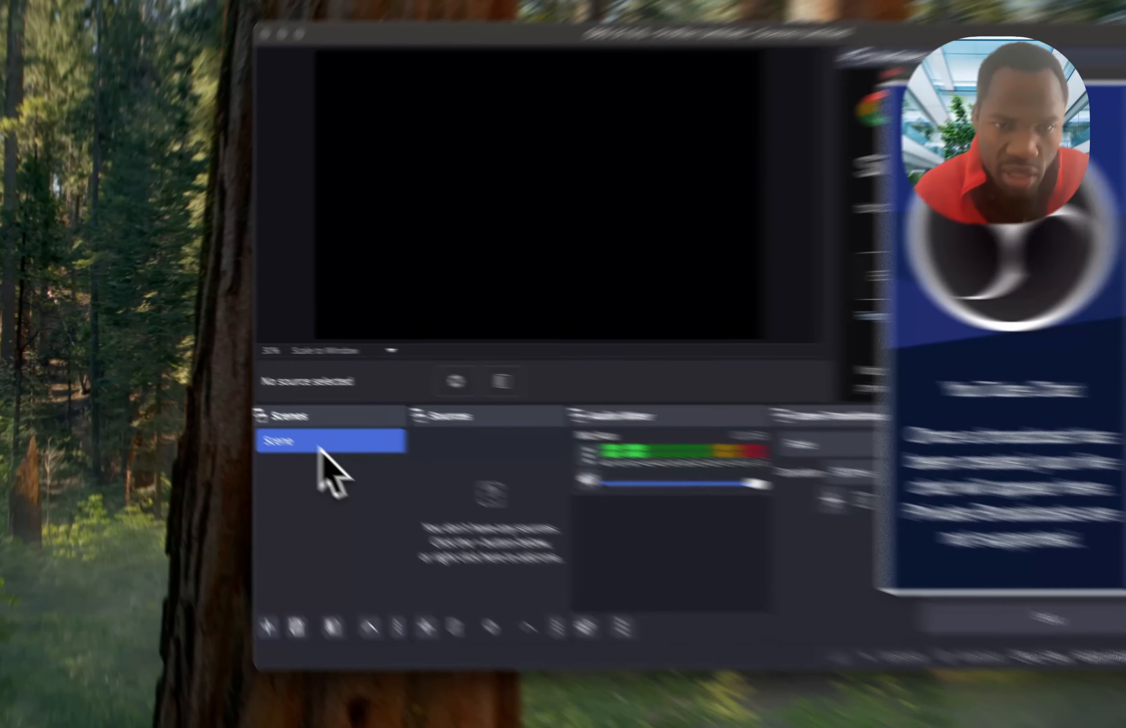
# - Rename the existing scene as Main
pyautogui.rightClick(261, 418)
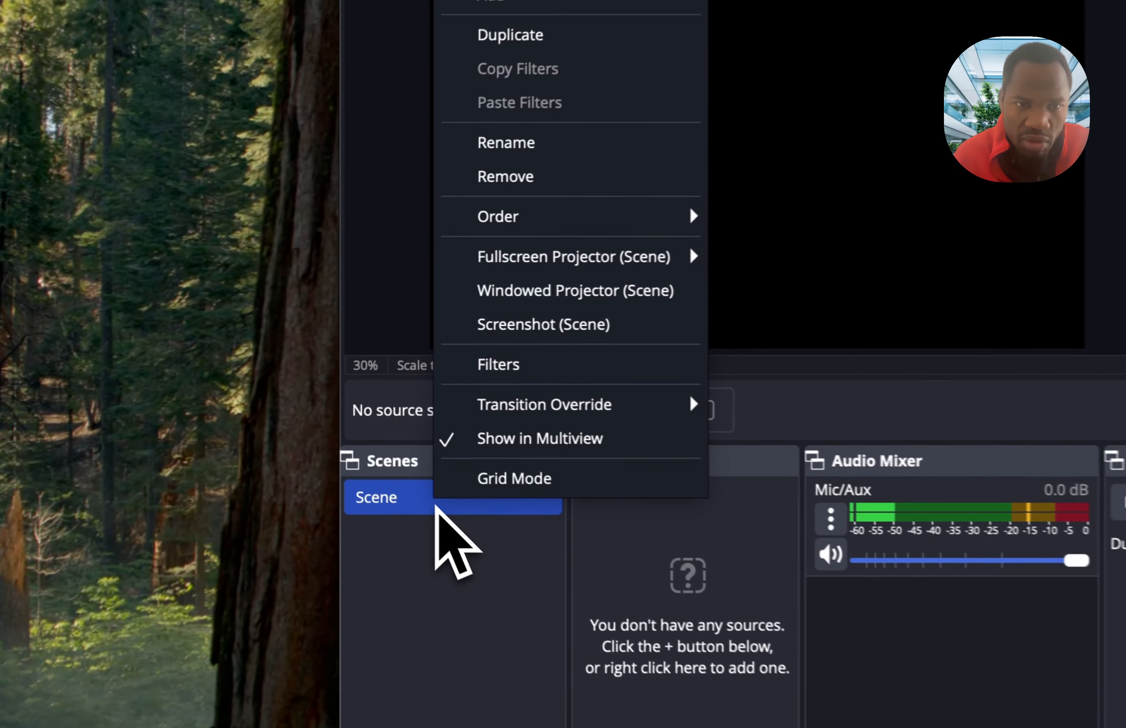
pyautogui.click(549, 147)
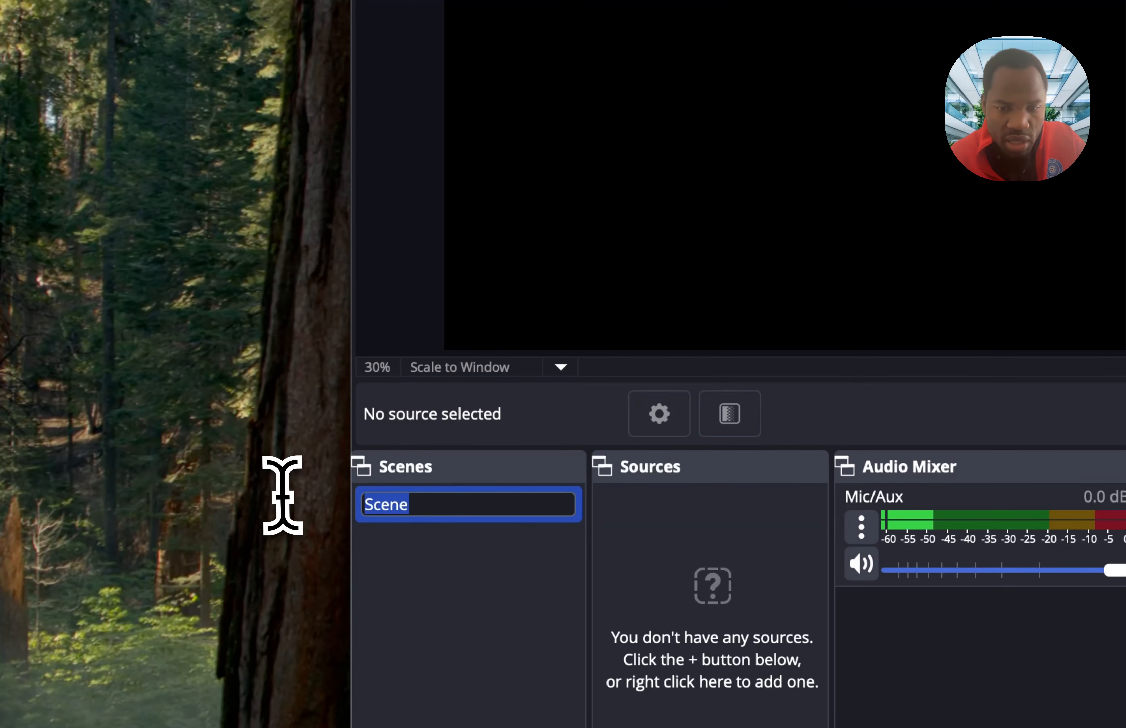
pyautogui.write('Main')
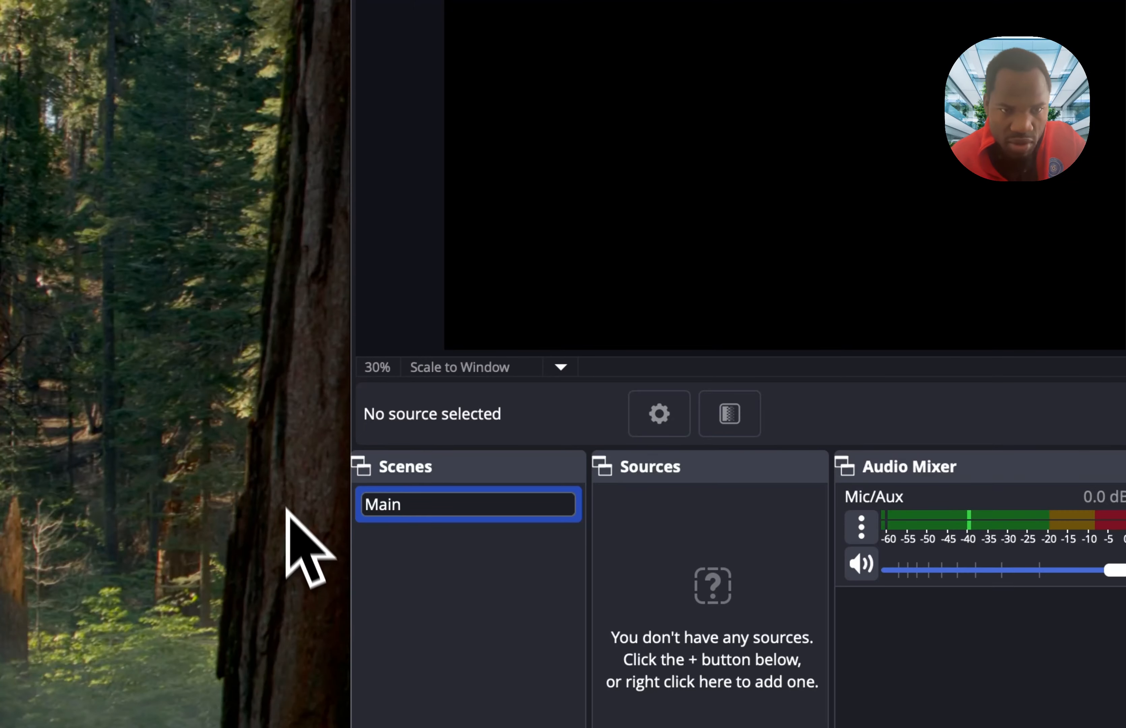
pyautogui.press('Return')
# - Add a new scene named Secondary
pyautogui.rightClick(434, 559)
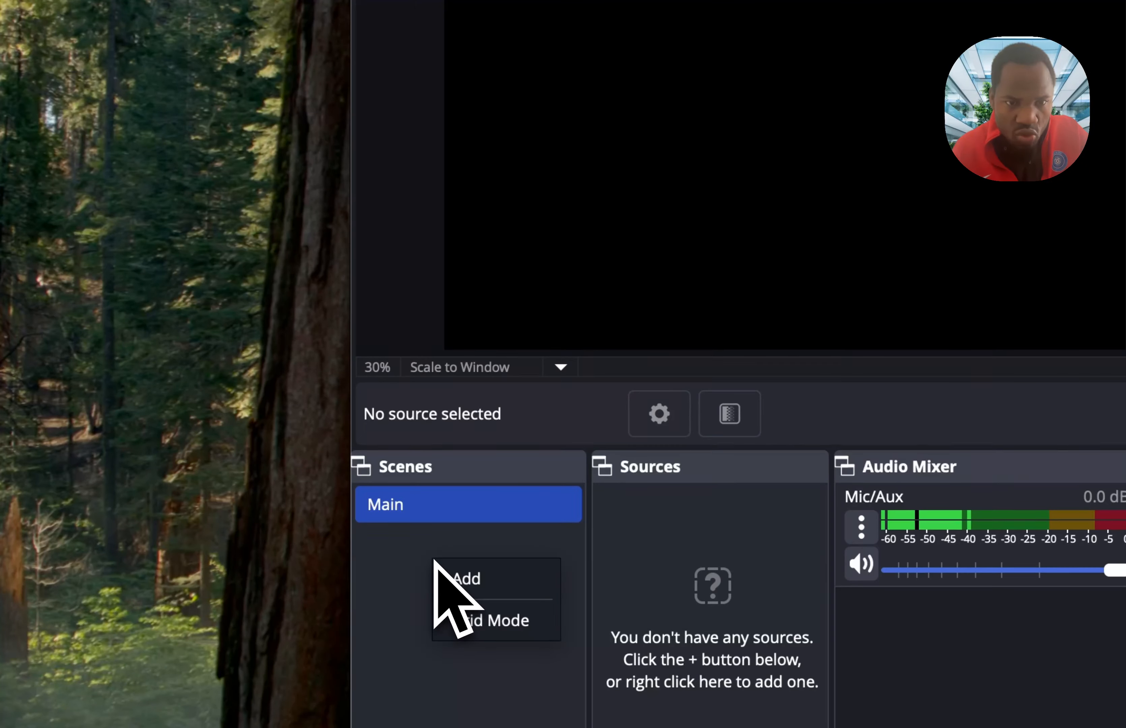
pyautogui.click(471, 582)
pyautogui.doubleClick(853, 345)
pyautogui.hotkey('shift', 'Home')
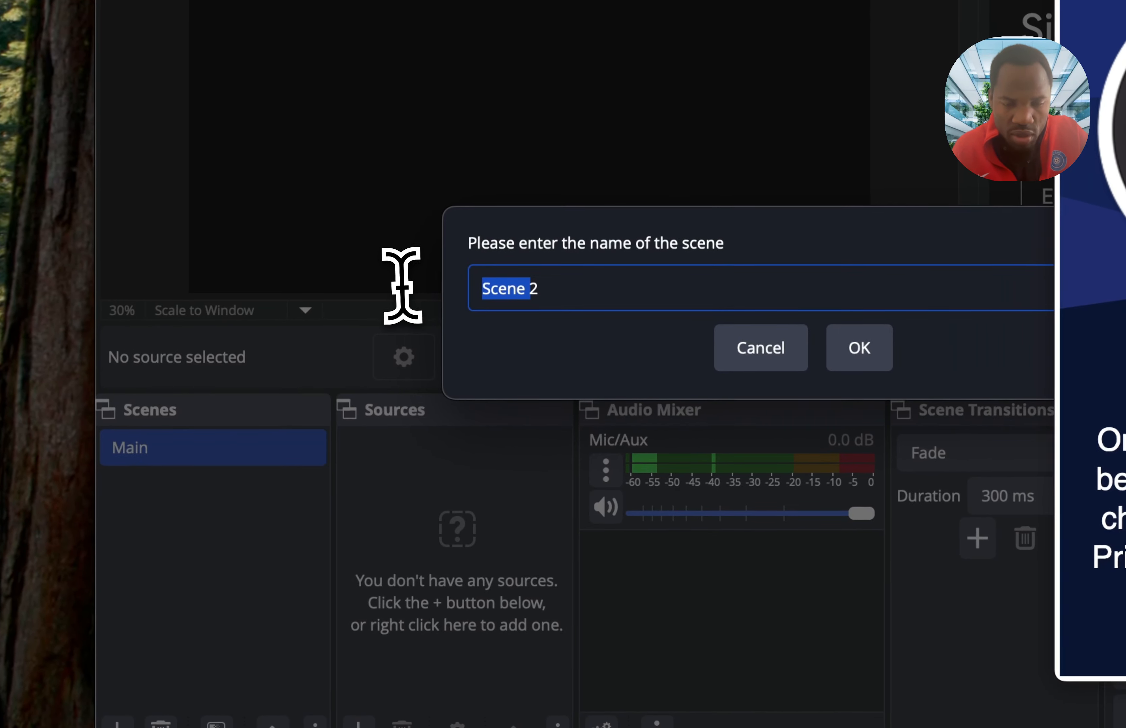
pyautogui.write('Secondary')
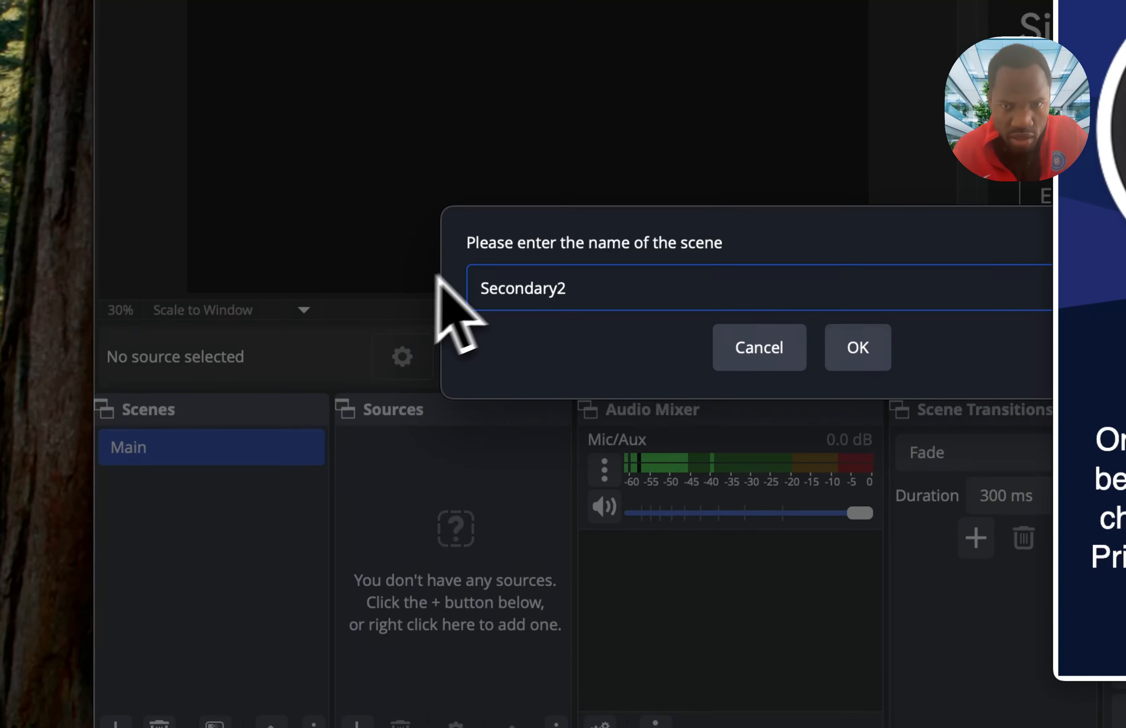
pyautogui.click(587, 285)
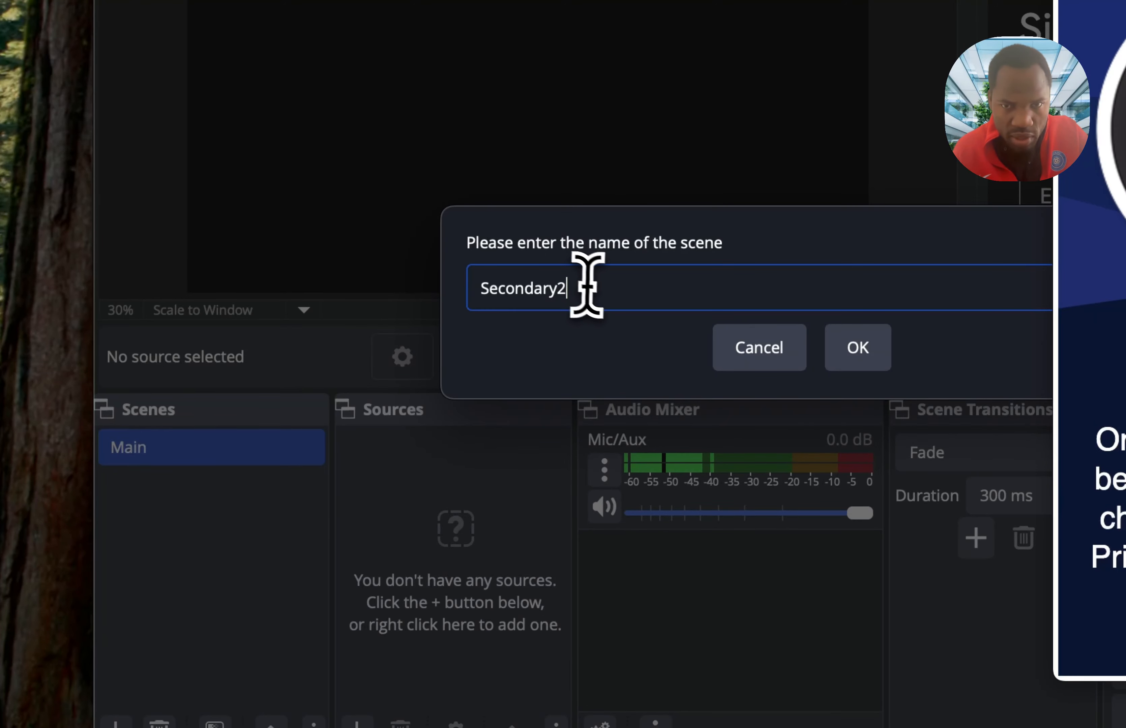
pyautogui.click(850, 352)
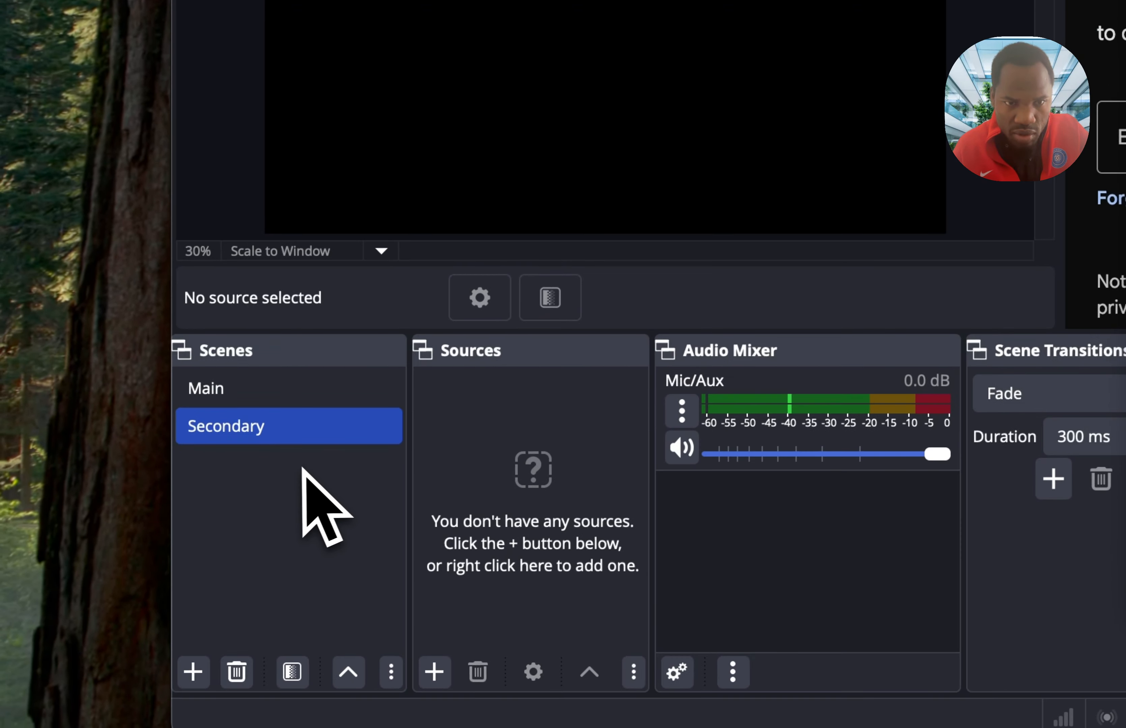
# - Add another scene named Camera
pyautogui.rightClick(290, 499)
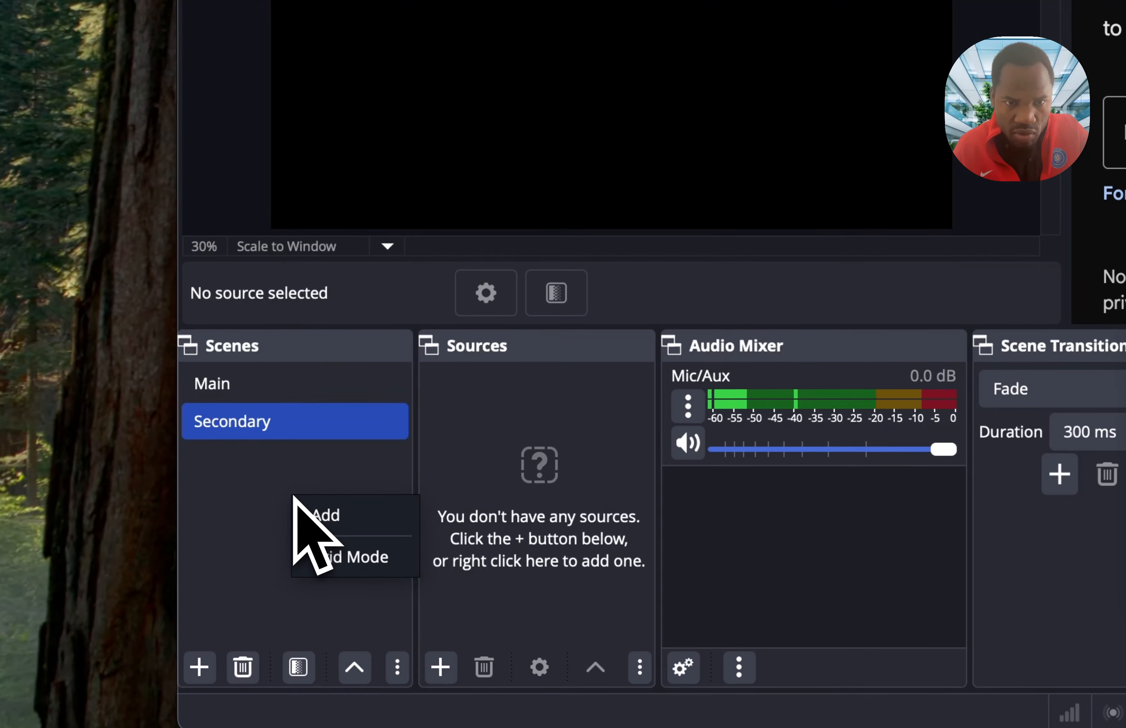
pyautogui.click(343, 521)
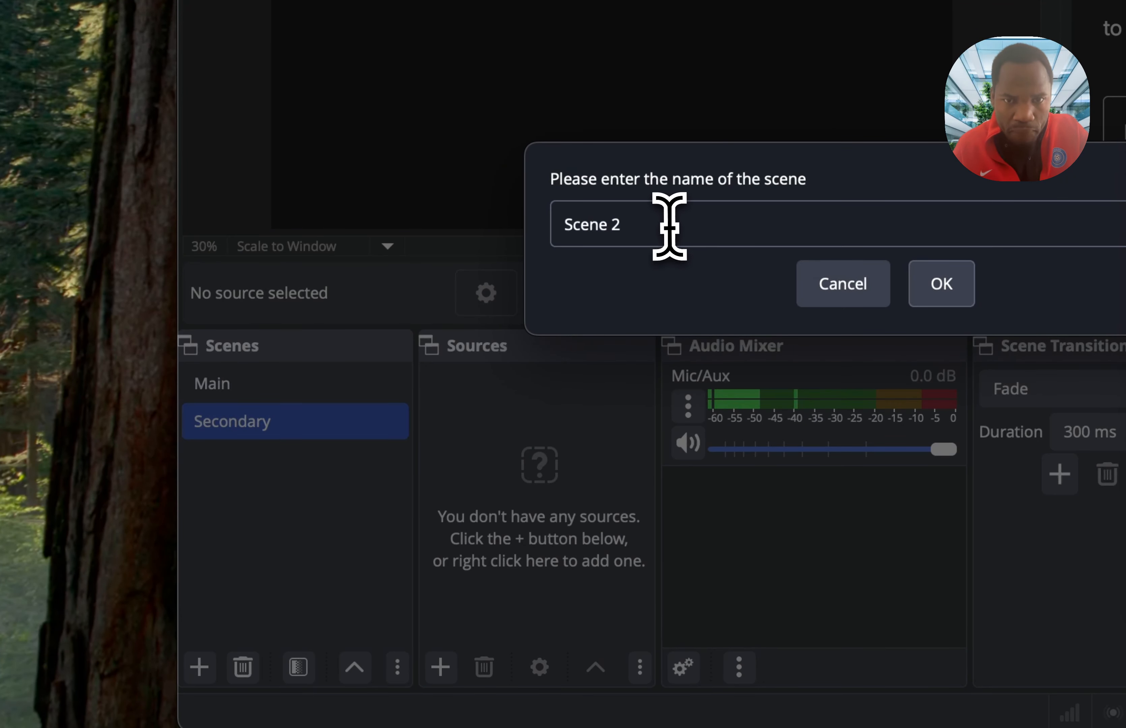
pyautogui.moveTo(667, 226); pyautogui.dragTo(527, 212)
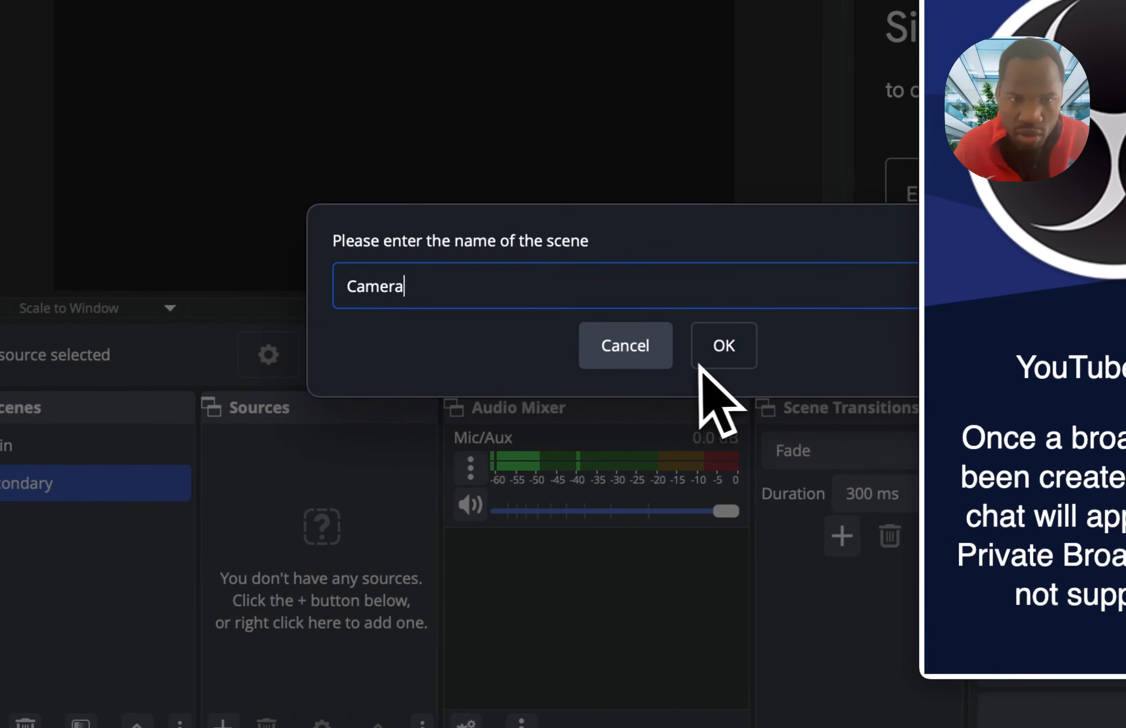
pyautogui.click(942, 284)
# - Add a new macOS Screen Capture source with its default name to the Main scene and allow OBS direct screen and audio access
pyautogui.click(284, 352)
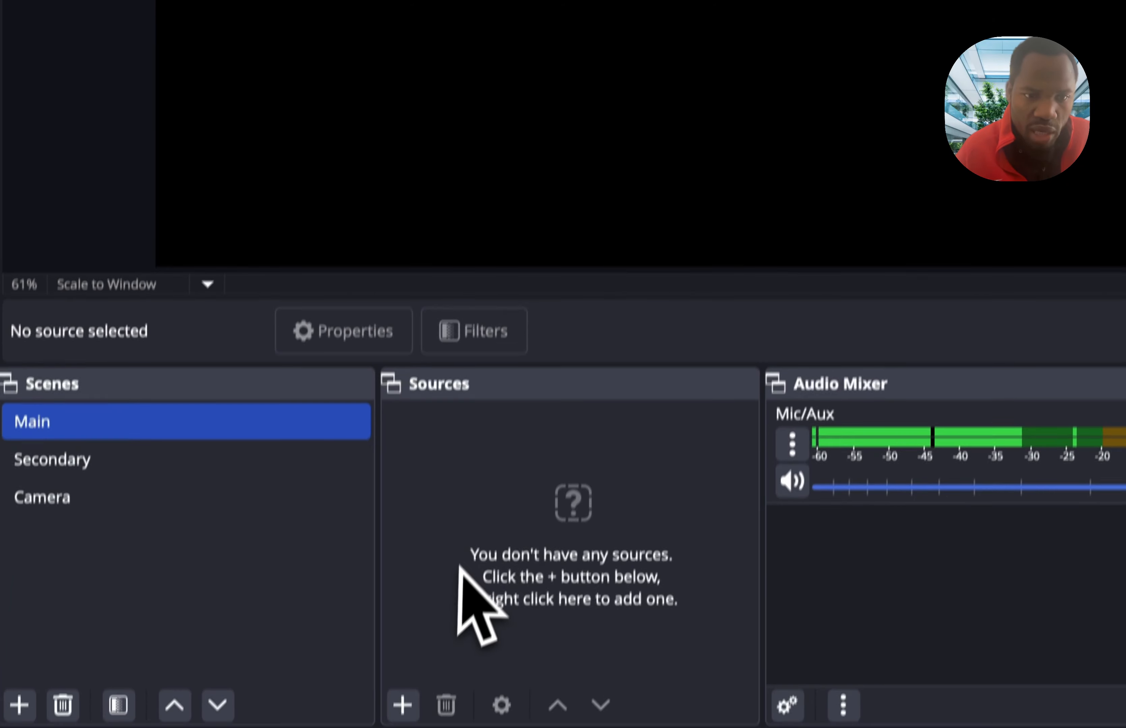
pyautogui.click(403, 706)
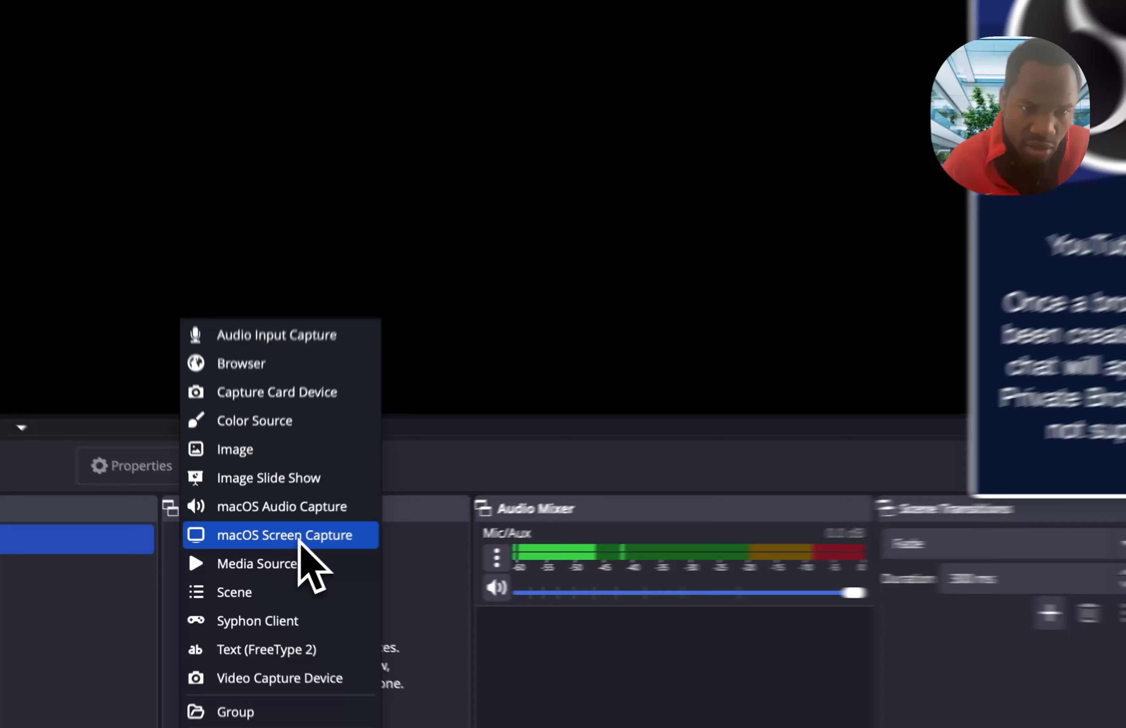
pyautogui.click(277, 552)
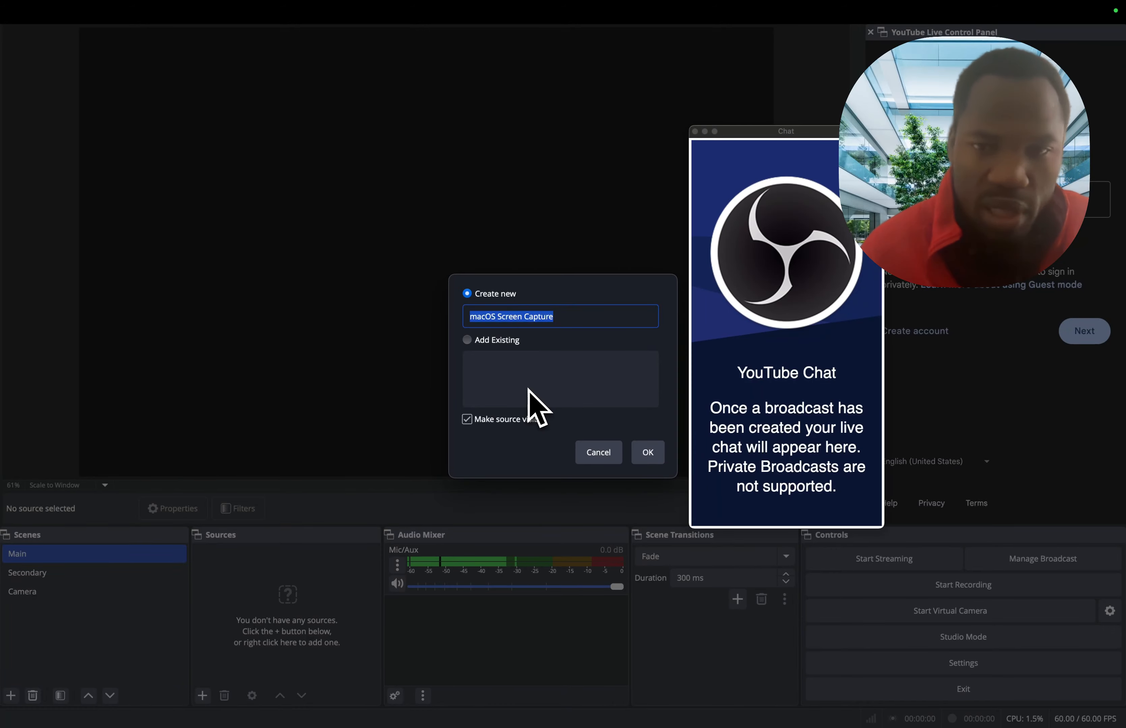
pyautogui.click(558, 317)
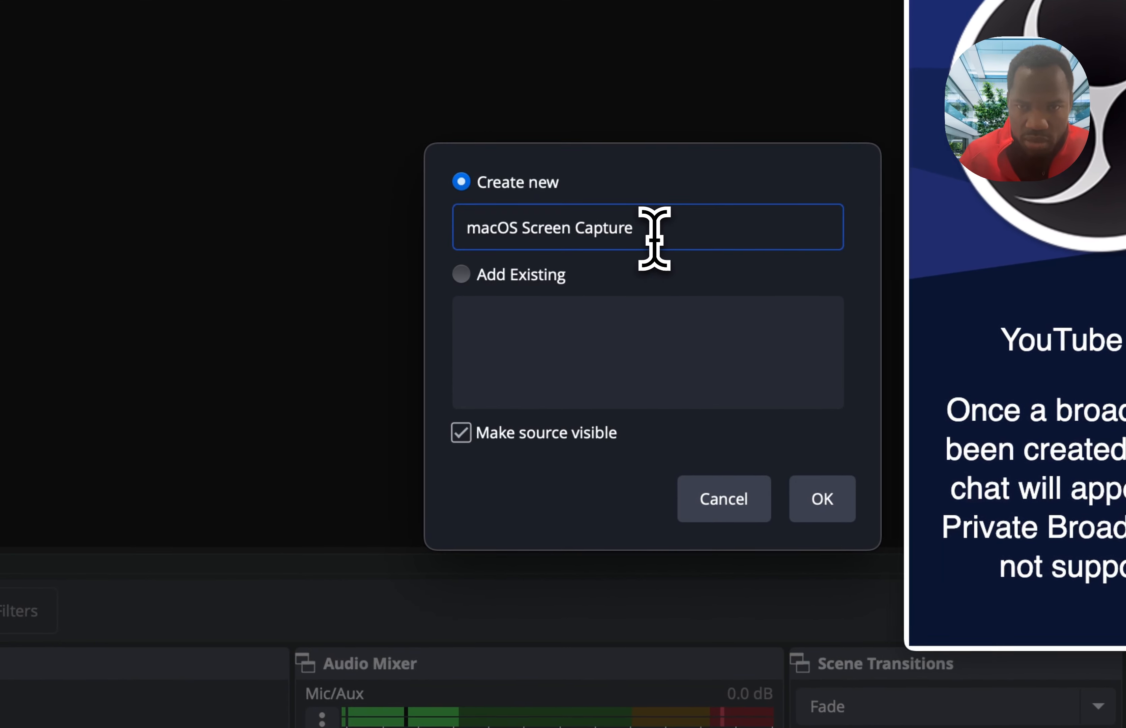
pyautogui.click(830, 516)
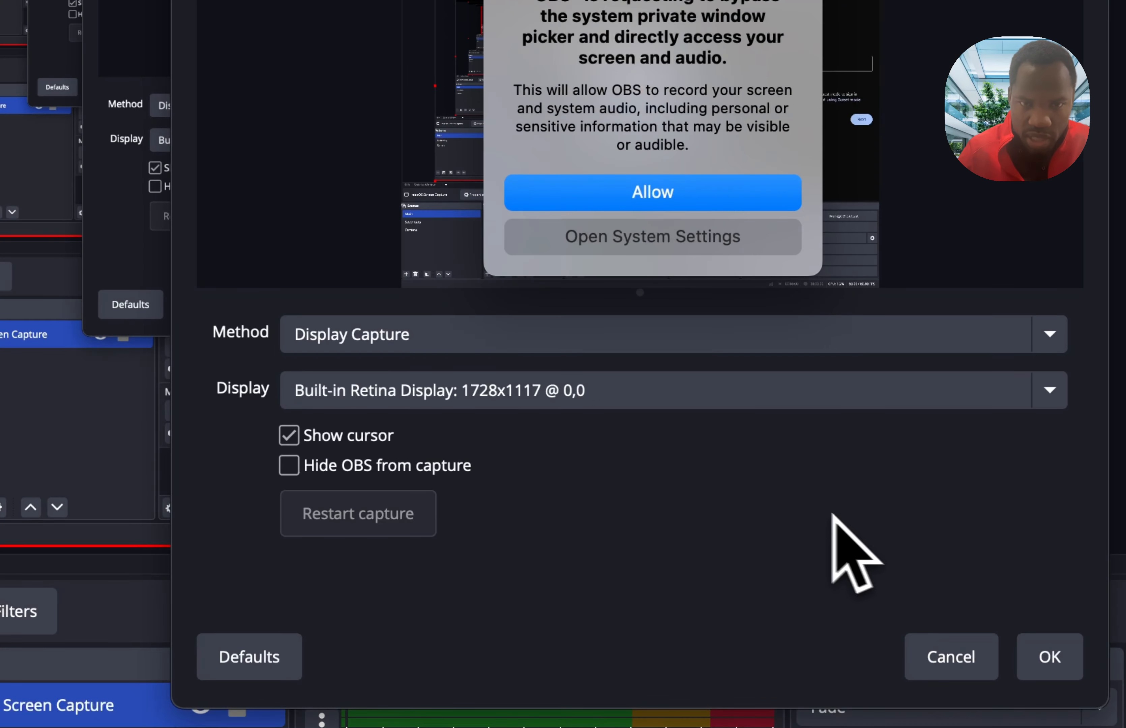
pyautogui.click(670, 201)
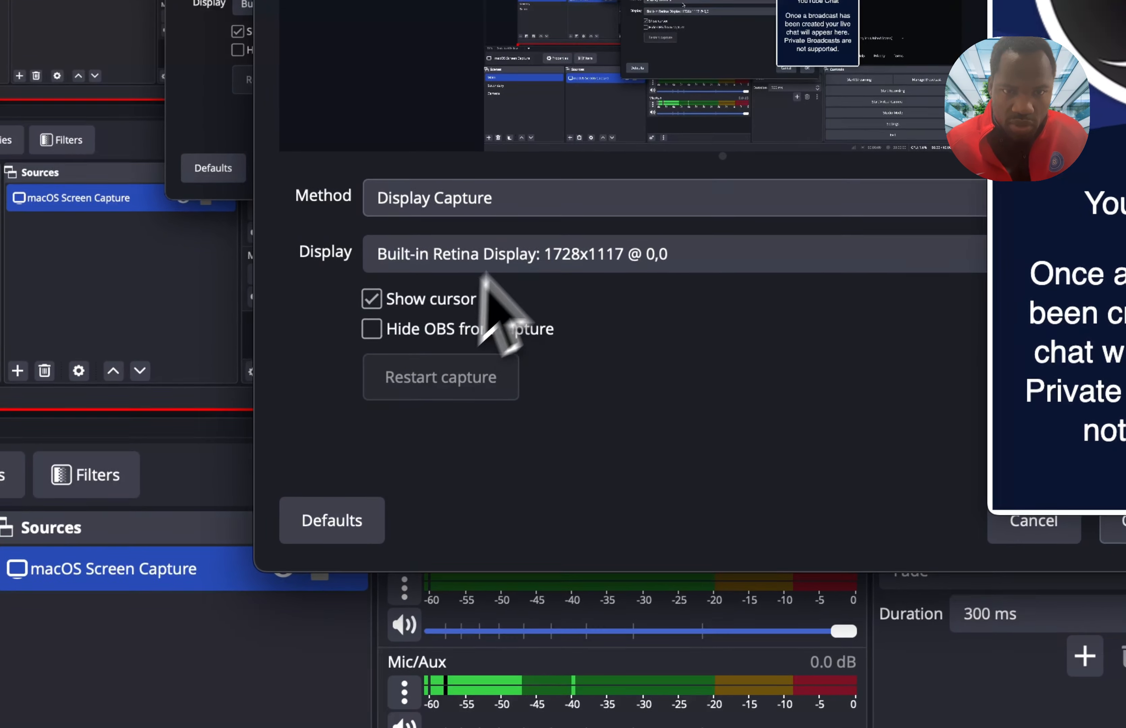
# - Set the screen capture's display to G276HL: 1920x1080 and confirm the source properties
pyautogui.click(486, 390)
pyautogui.click(567, 275)
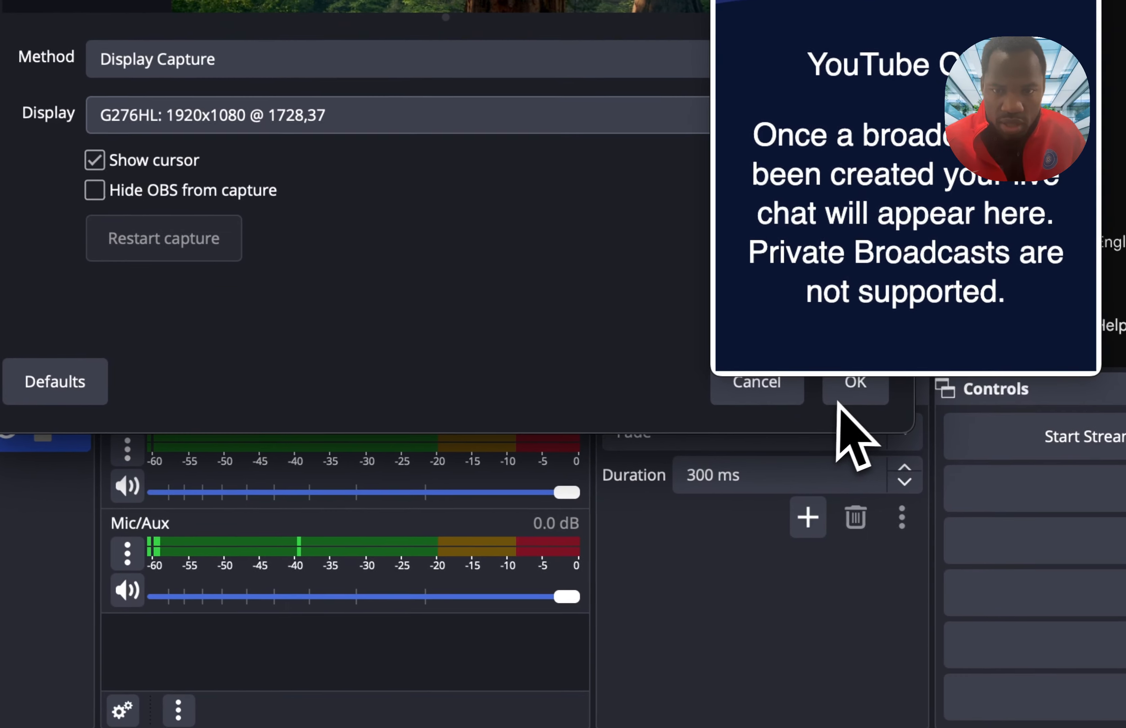
pyautogui.click(844, 385)
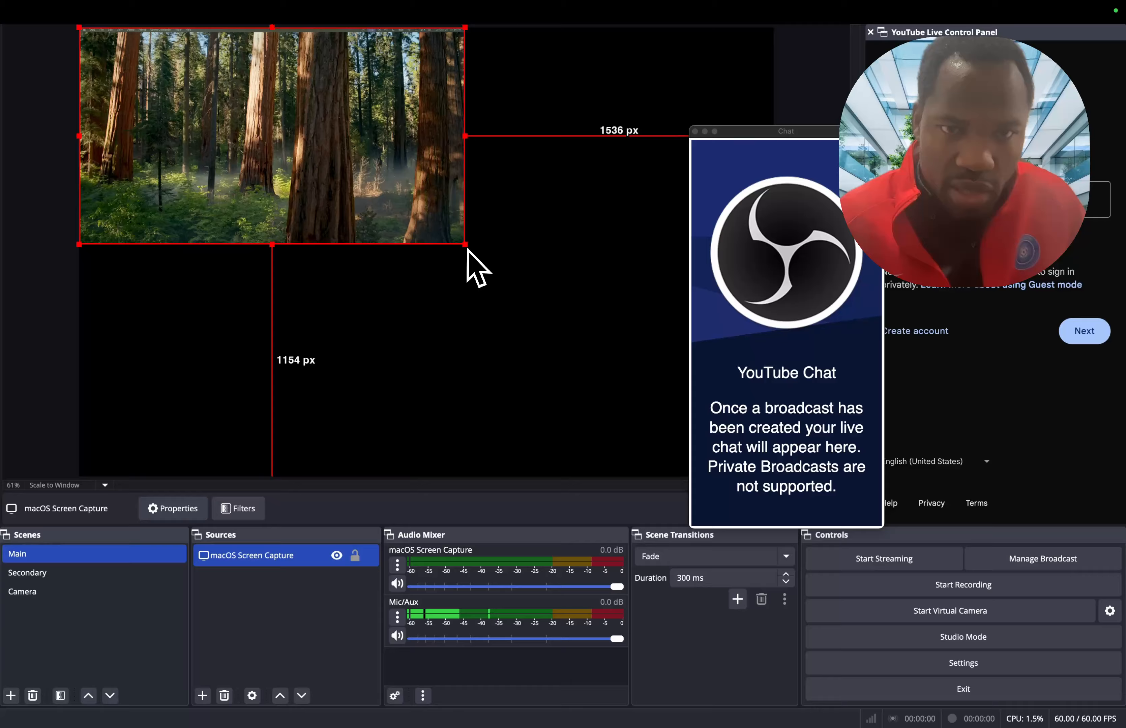
# - Enlarge the screen capture source in the preview until it covers the canvas
pyautogui.moveTo(465, 246); pyautogui.dragTo(649, 435)
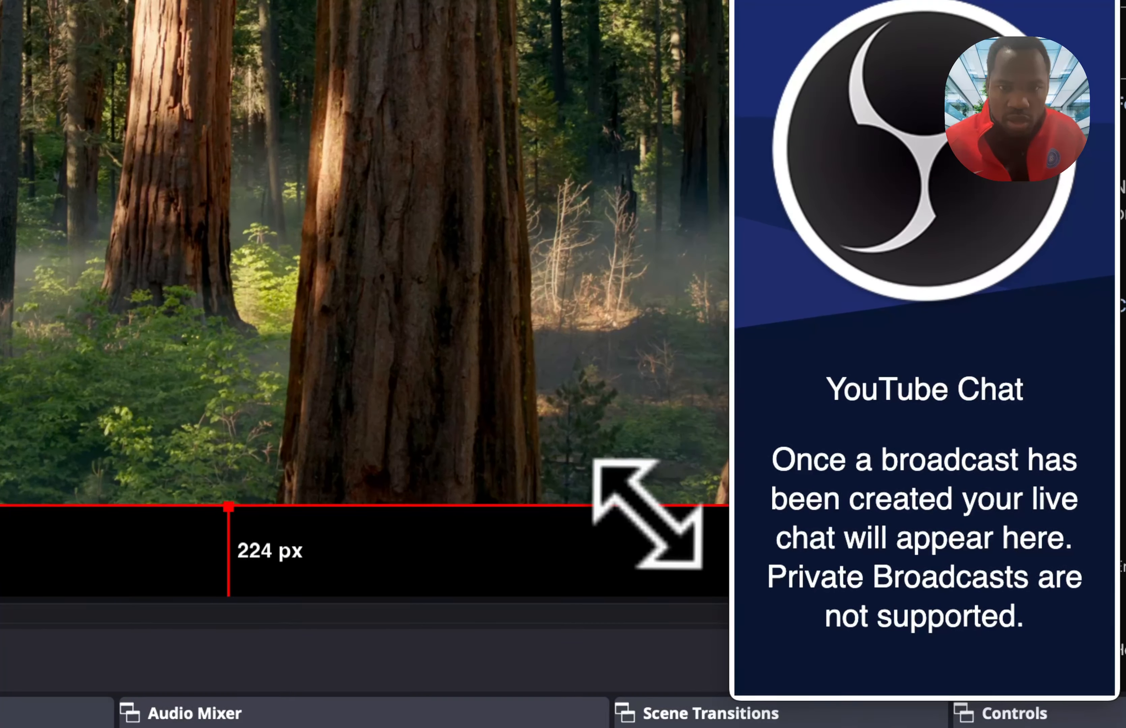
pyautogui.moveTo(647, 515); pyautogui.dragTo(683, 603)
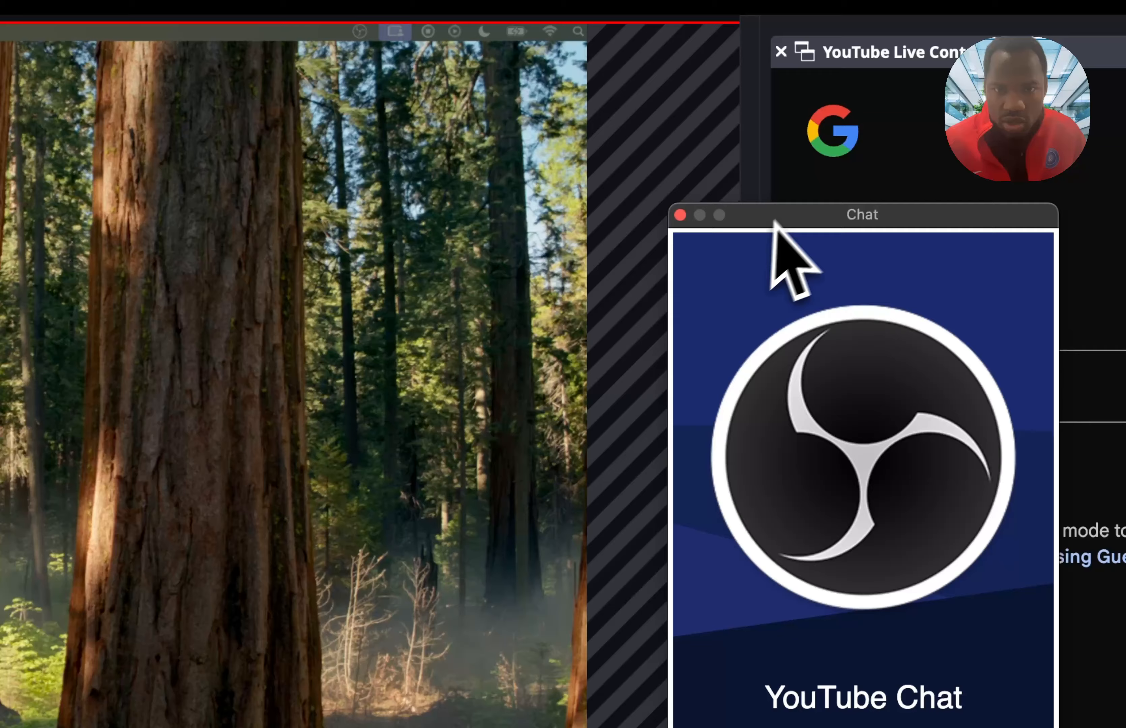
pyautogui.moveTo(774, 221); pyautogui.dragTo(816, 118)
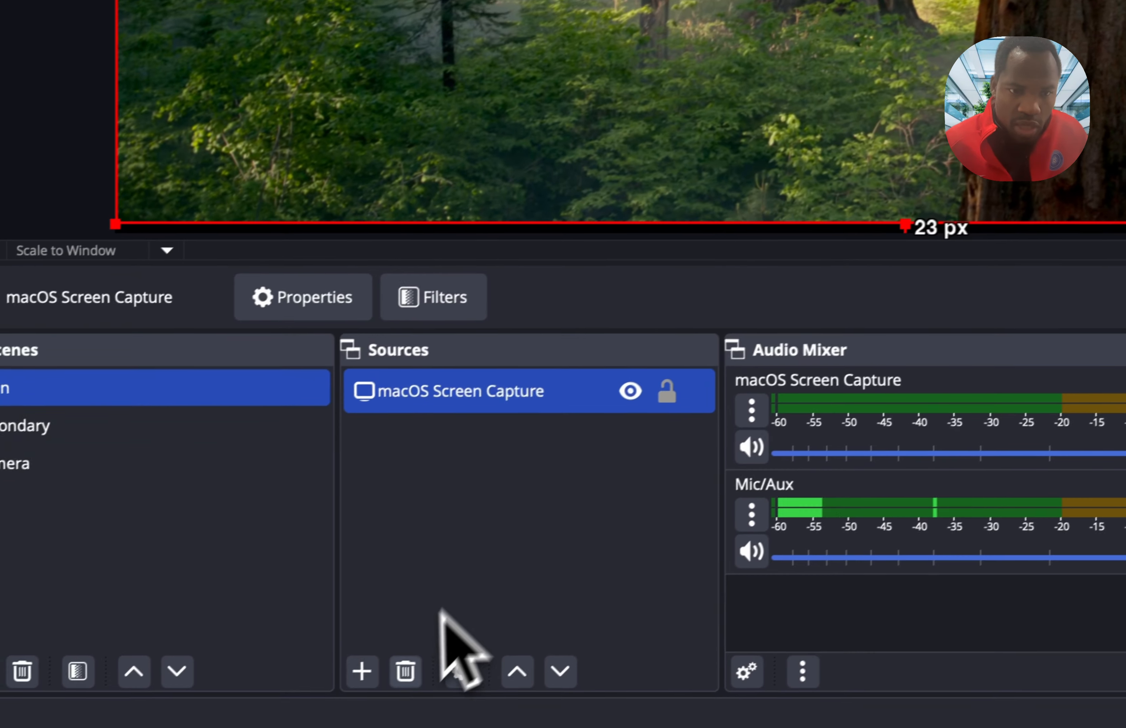
# - Add a Video Capture Device source to the Main scene and set its device to MacBook Pro Camera
pyautogui.click(377, 665)
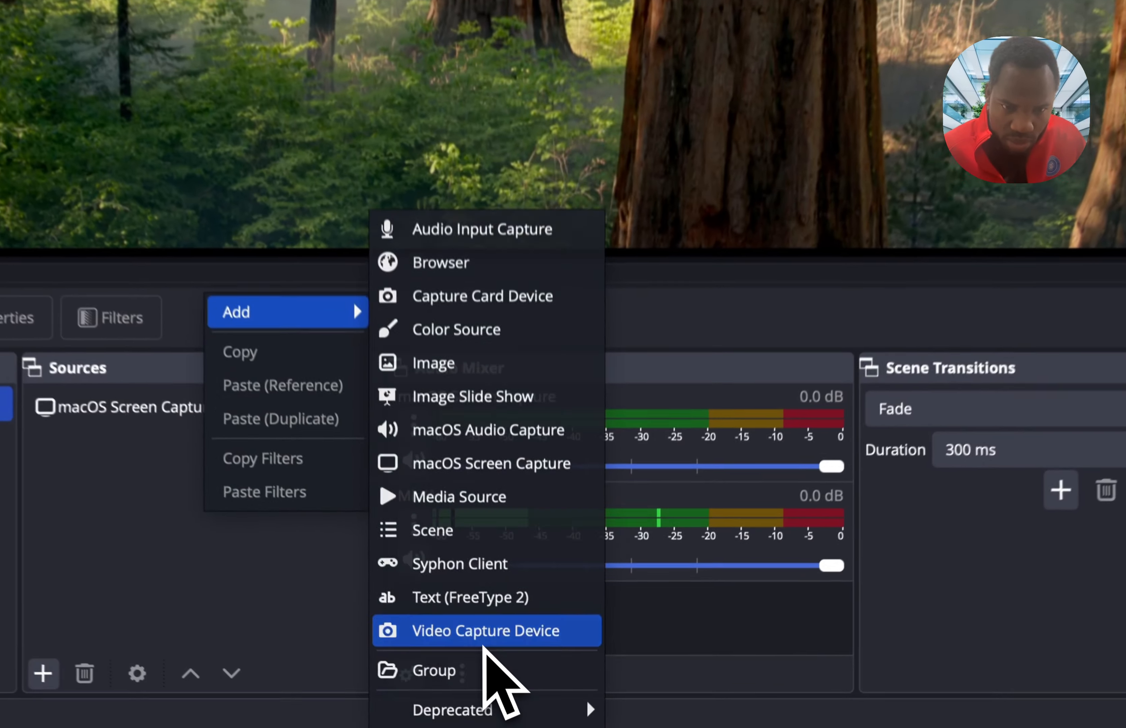
pyautogui.click(520, 706)
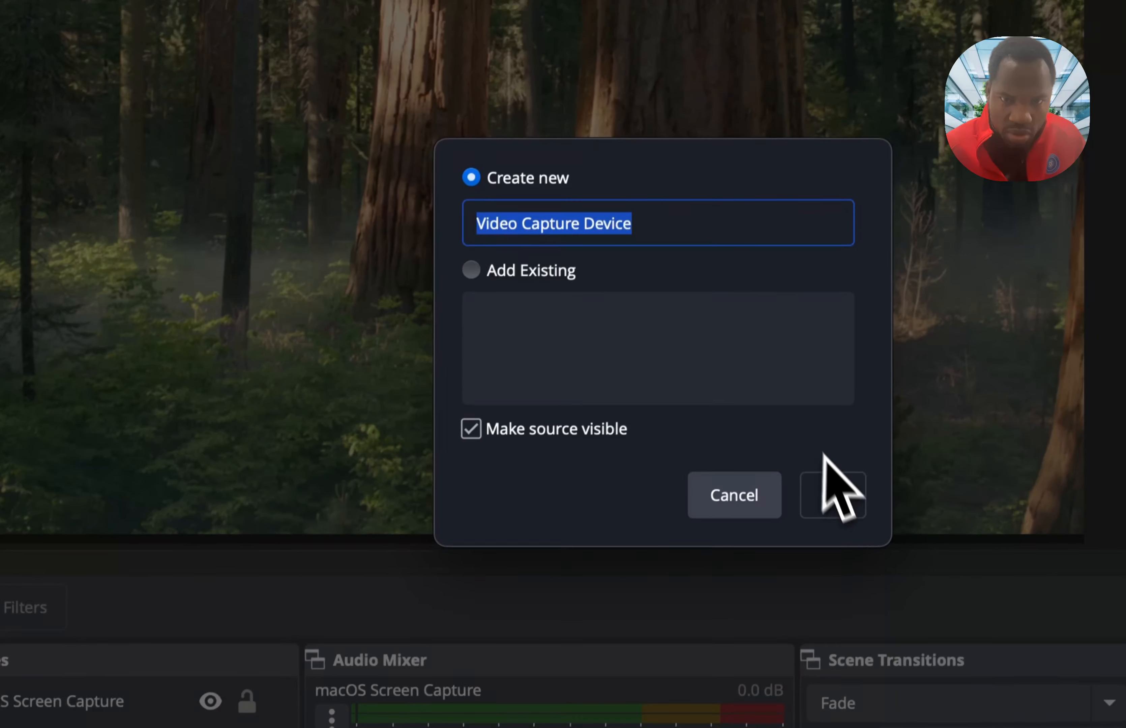
pyautogui.click(833, 492)
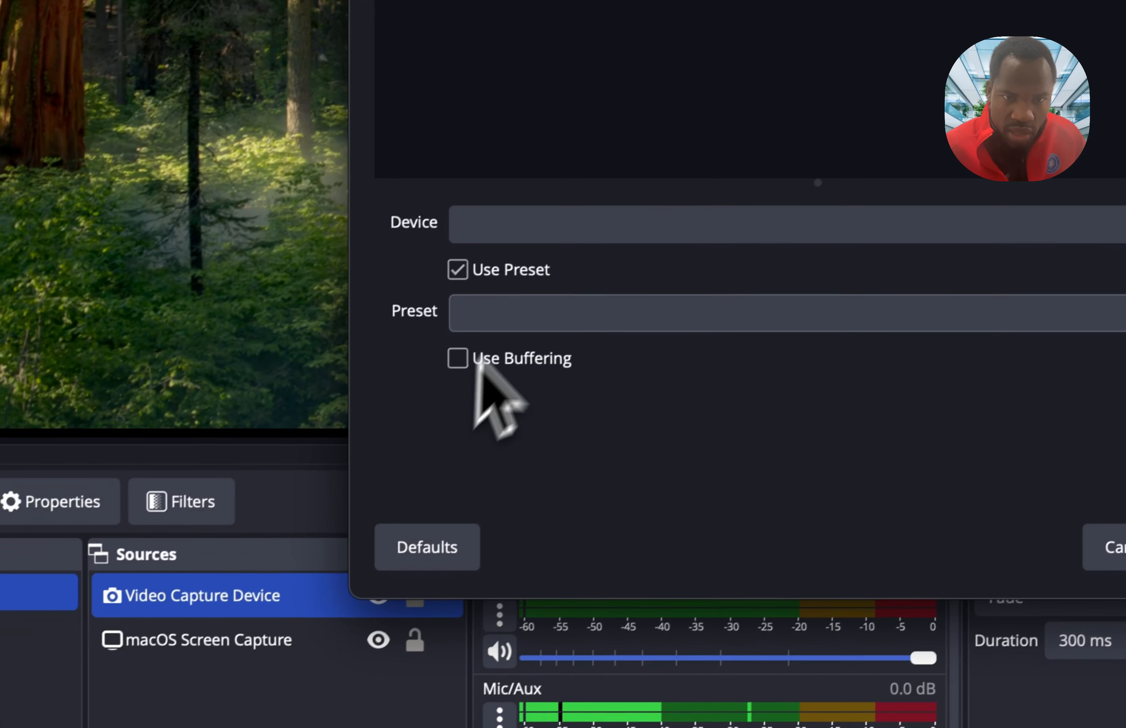
pyautogui.click(568, 217)
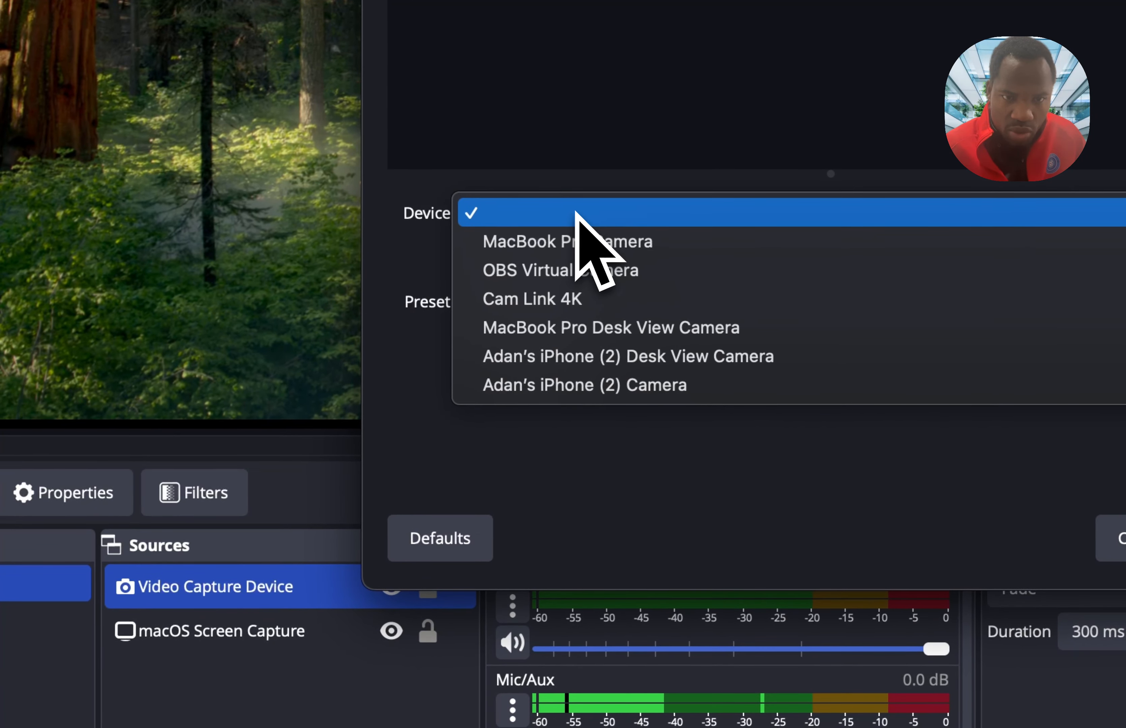
pyautogui.click(592, 241)
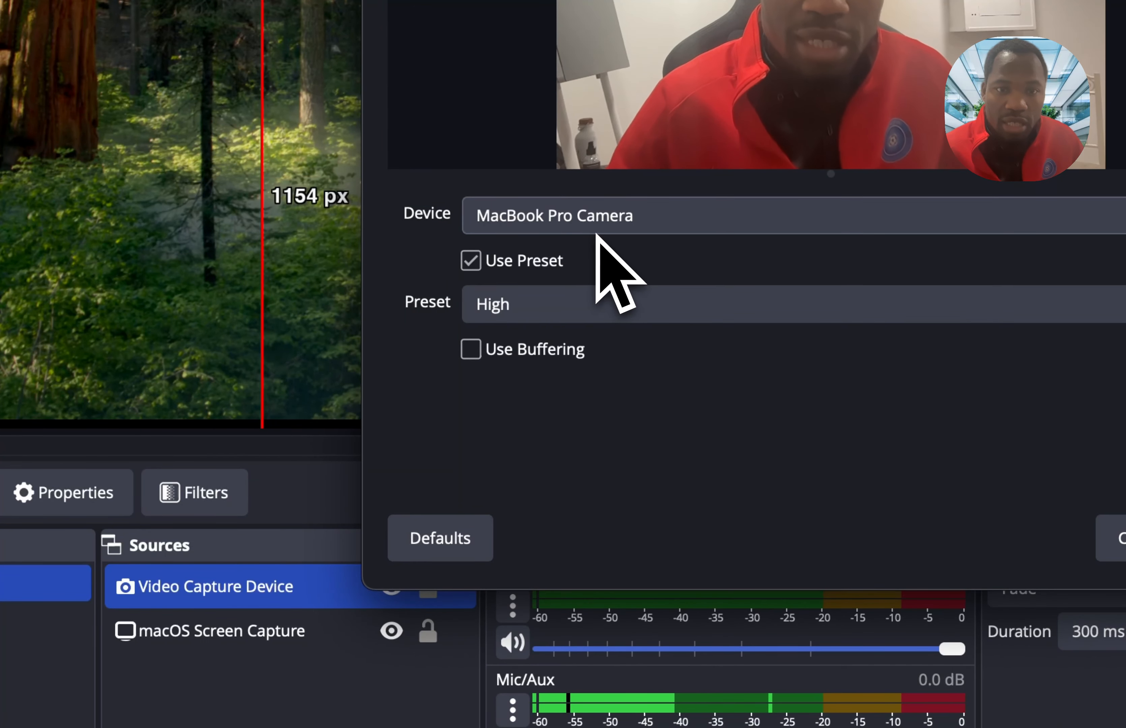
# - Try the MacBook Pro Desk View Camera as the capture device and switch back to MacBook Pro Camera
pyautogui.click(605, 228)
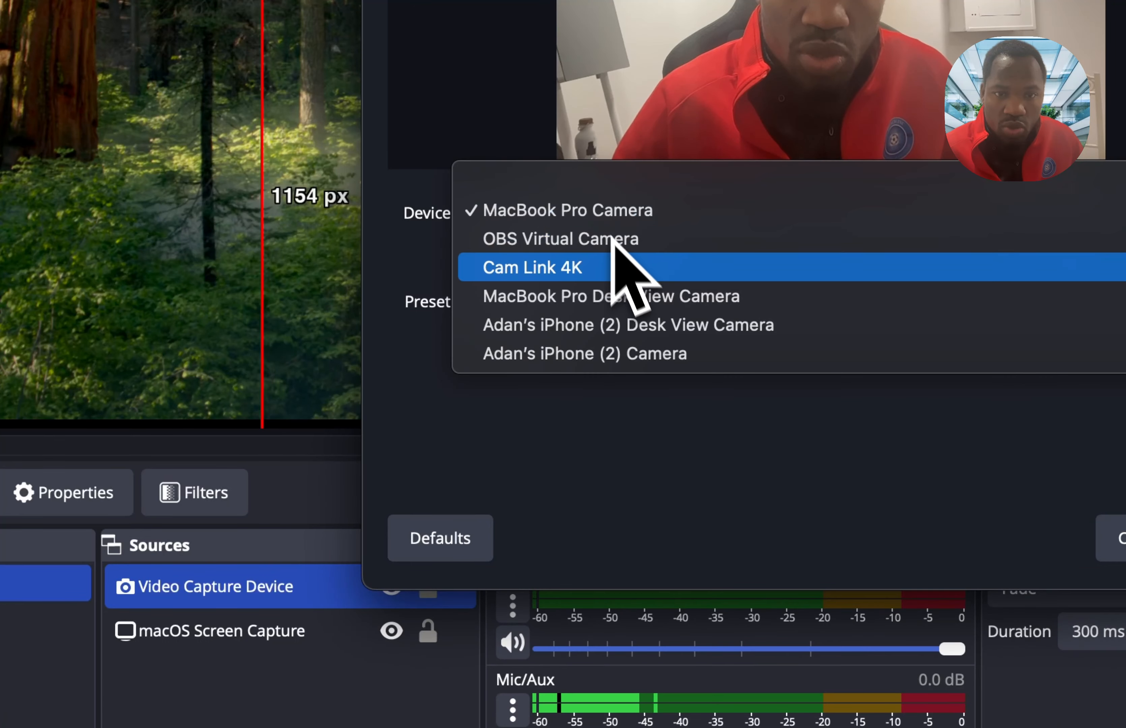
pyautogui.click(627, 296)
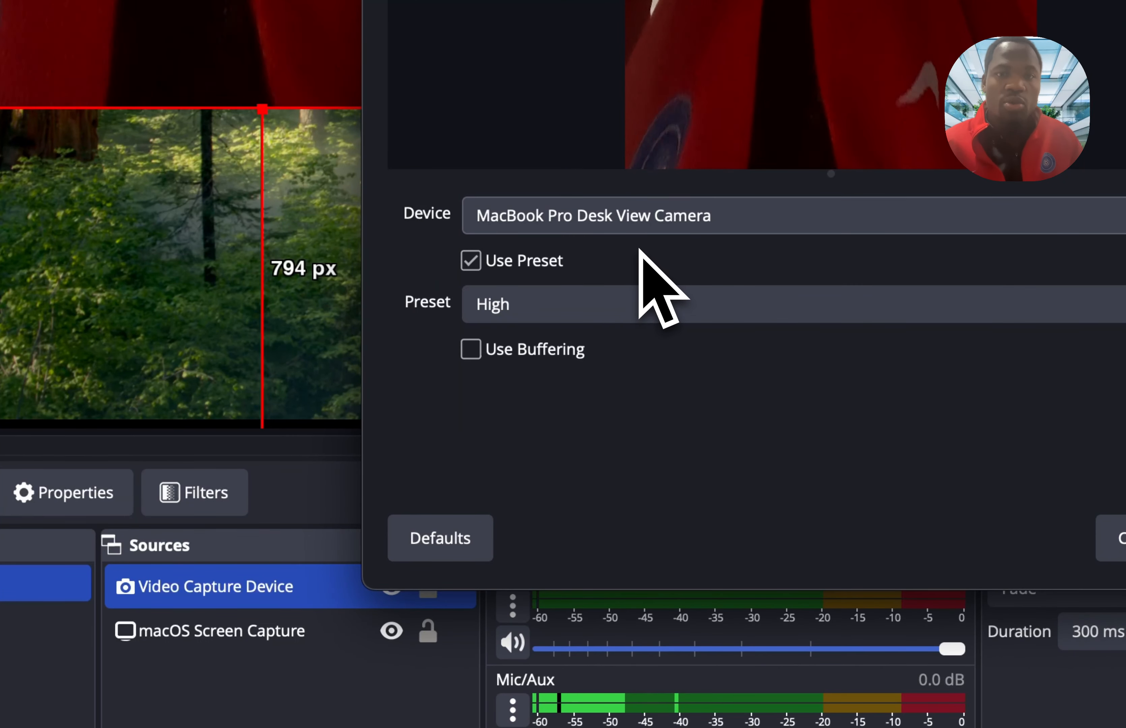
pyautogui.click(653, 222)
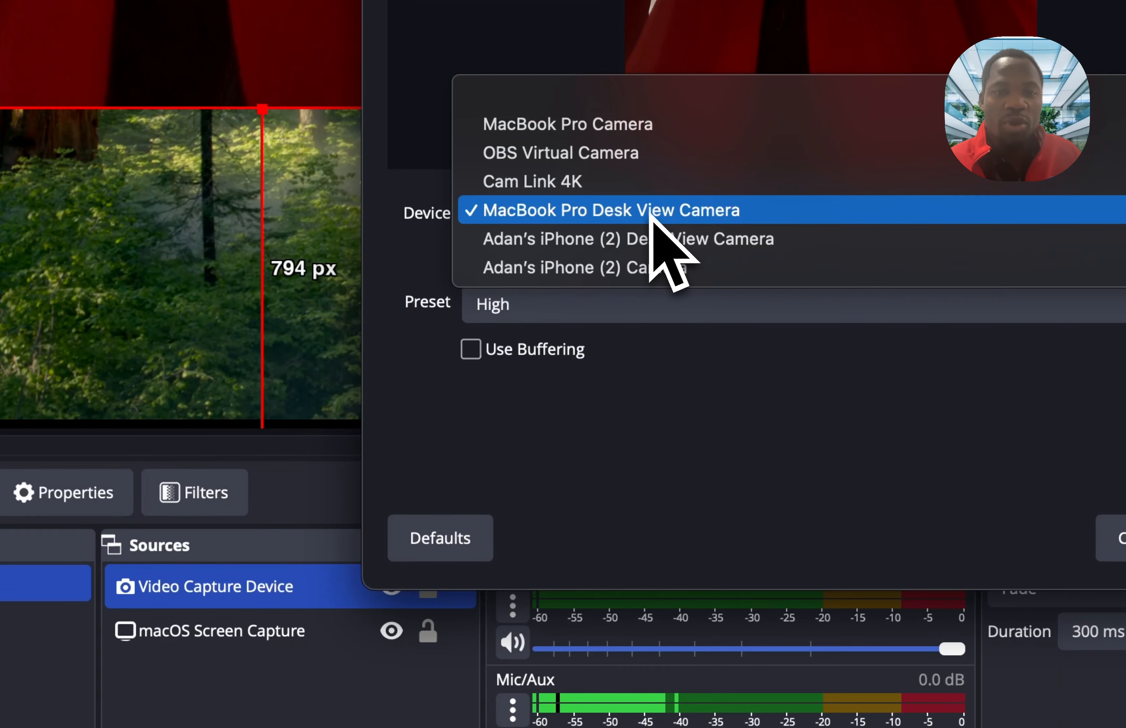
pyautogui.click(632, 129)
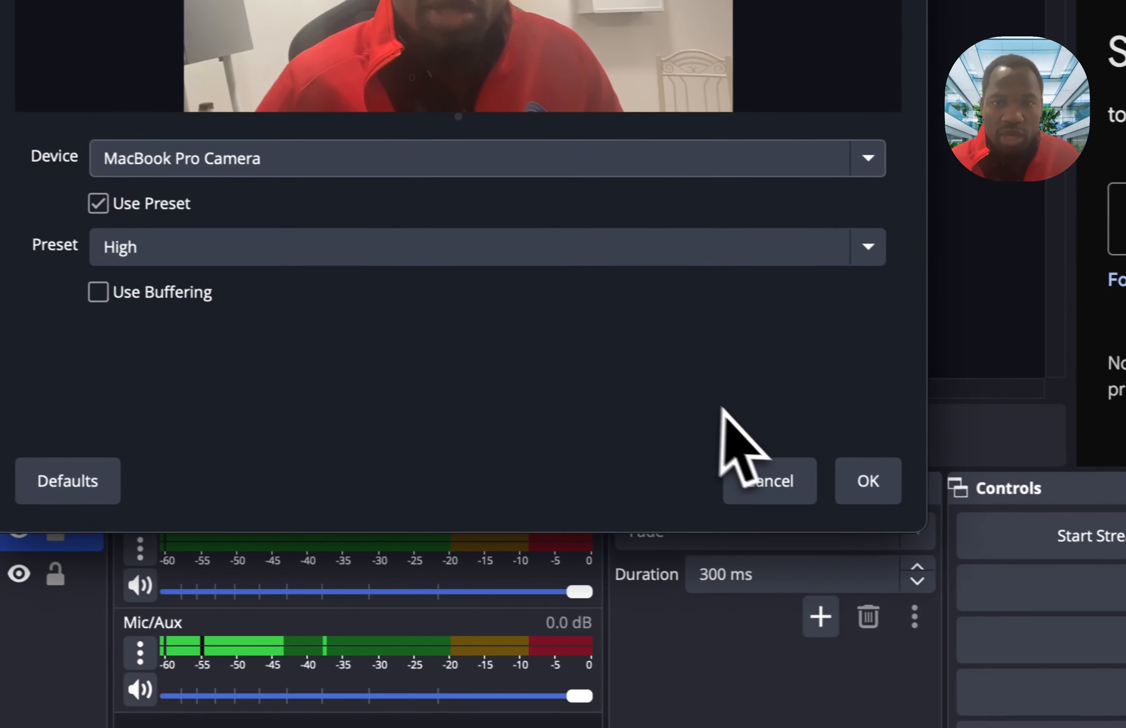
# - Confirm the camera source's properties, then shrink it and place it in the canvas's upper-right corner
pyautogui.click(1125, 538)
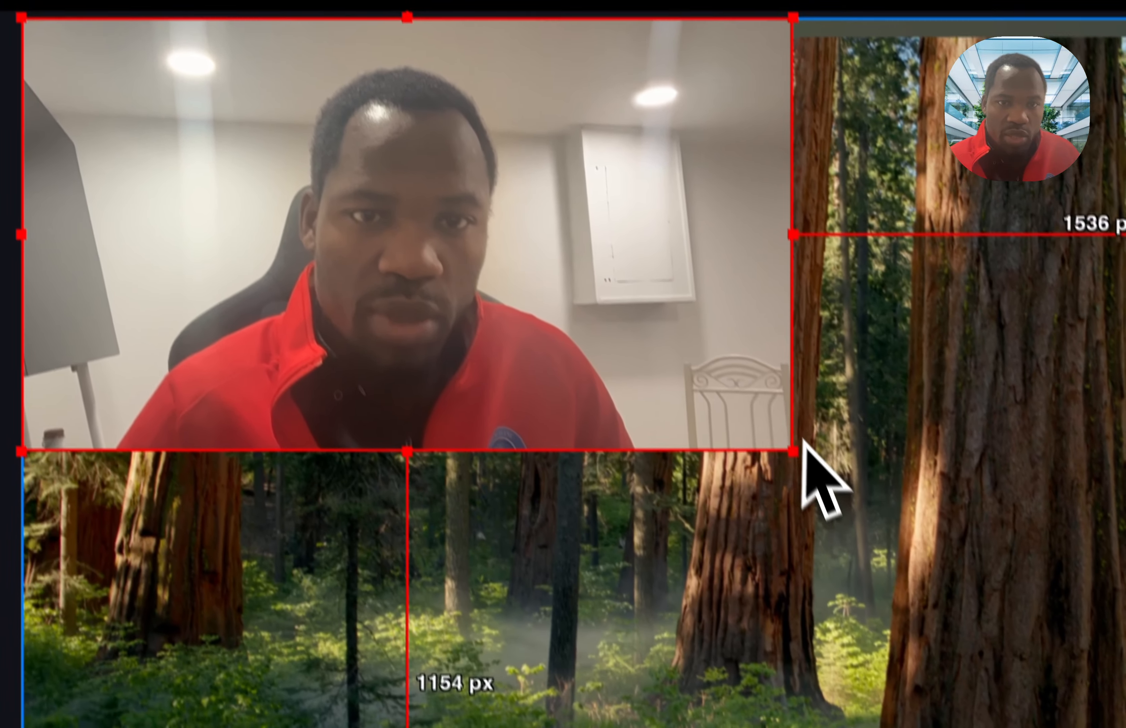
pyautogui.moveTo(804, 443); pyautogui.dragTo(415, 252)
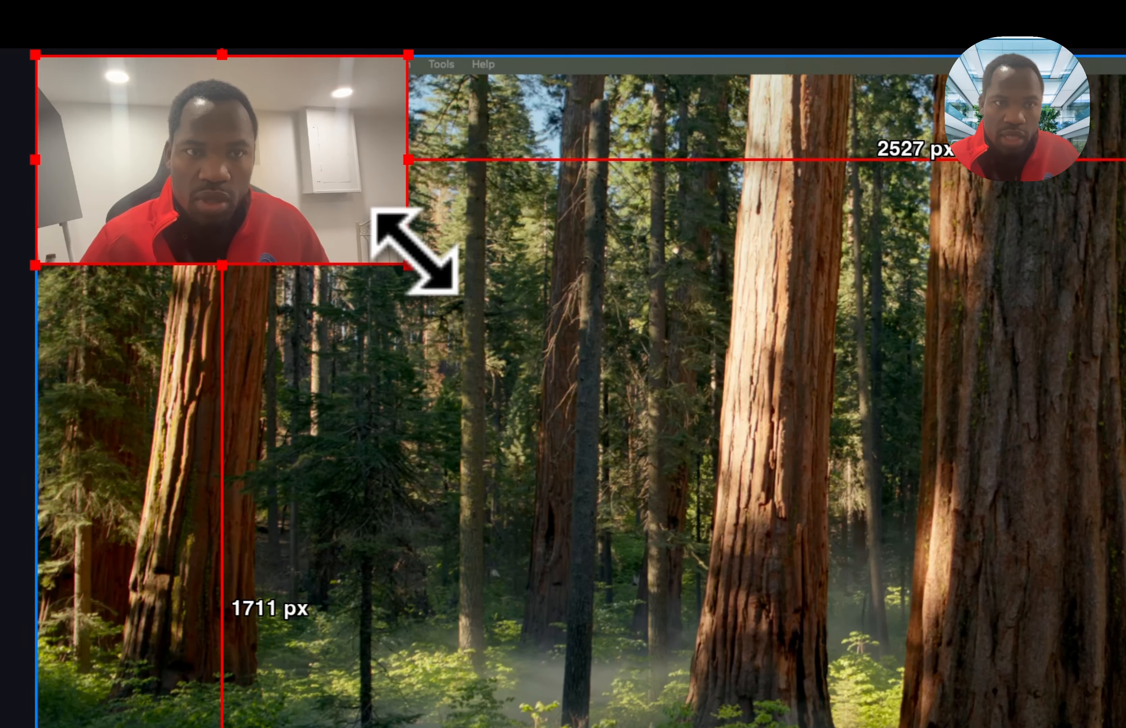
pyautogui.moveTo(310, 179); pyautogui.dragTo(500, 132)
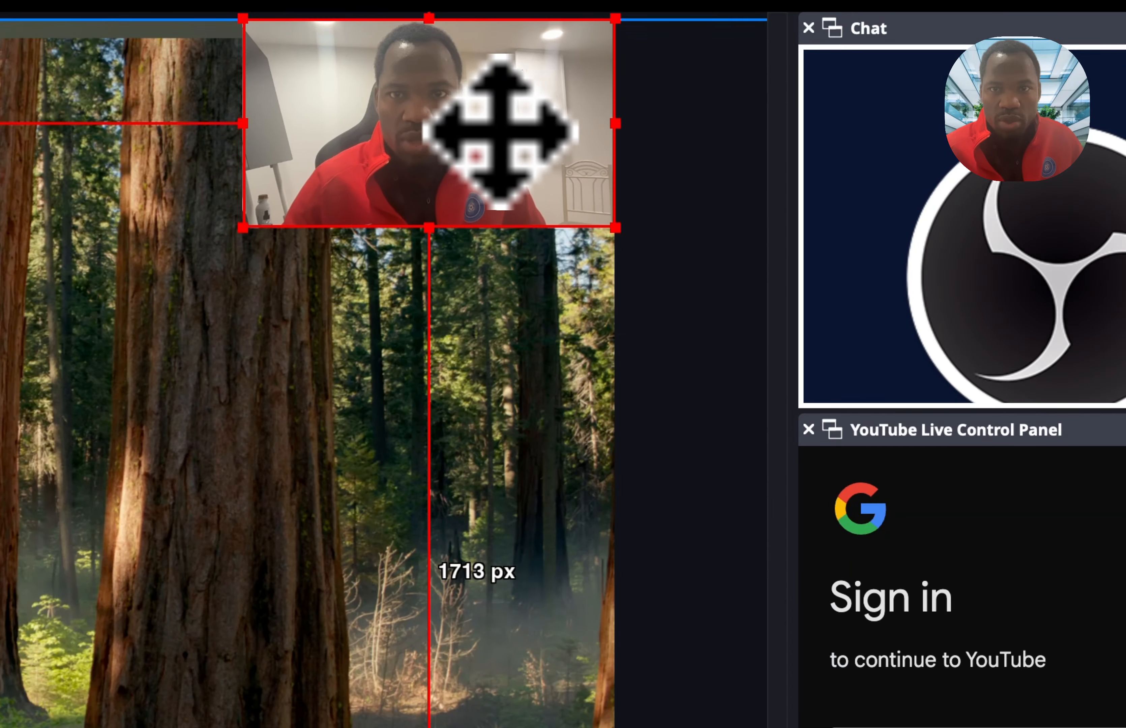
# - Resize and reposition the screen capture so it spans about the canvas width and sits against the canvas's top edge
pyautogui.click(553, 527)
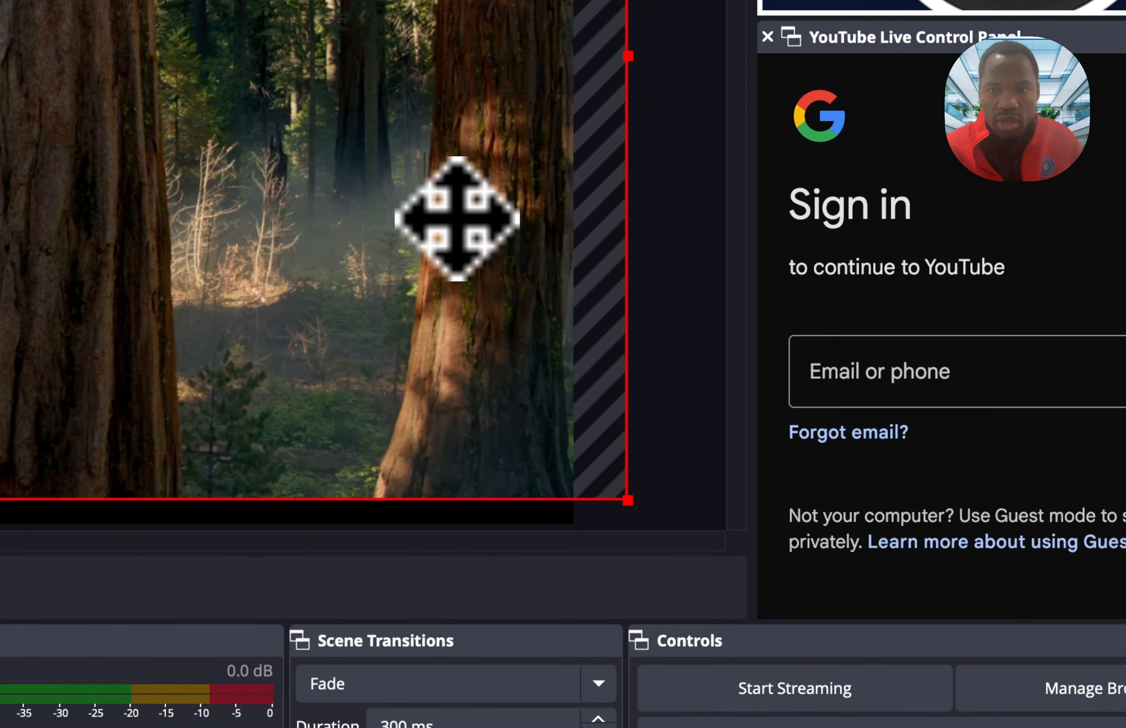
pyautogui.moveTo(457, 218); pyautogui.dragTo(433, 231)
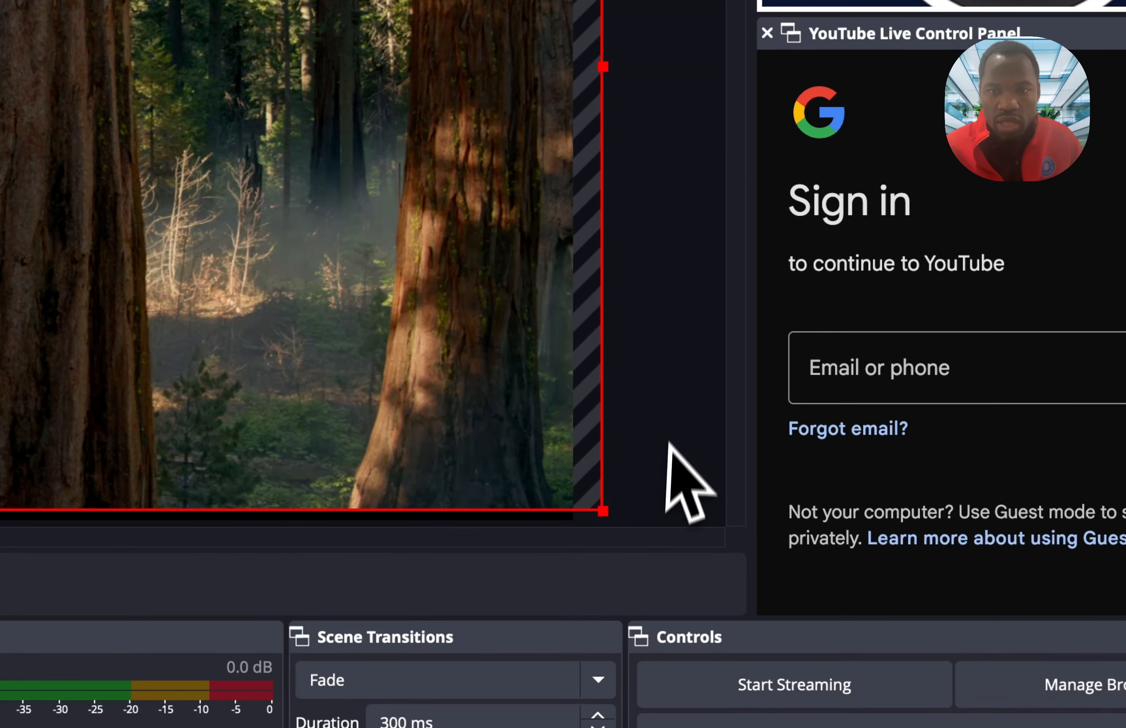
pyautogui.moveTo(615, 514); pyautogui.dragTo(612, 523)
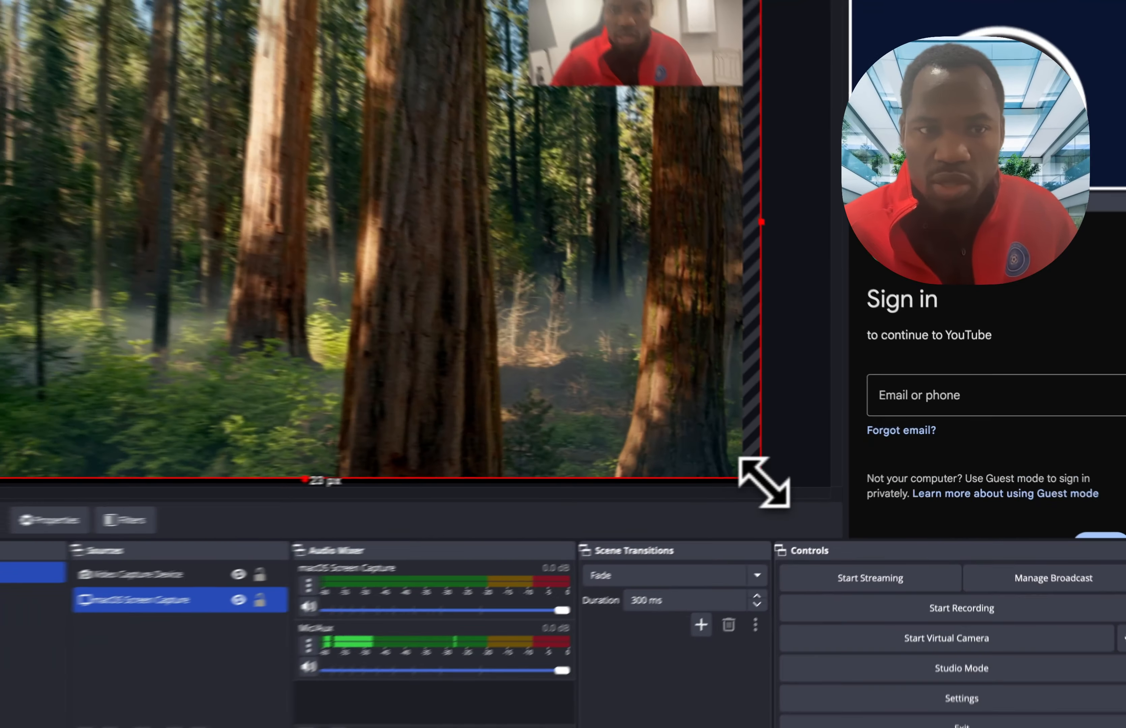
pyautogui.moveTo(764, 483); pyautogui.dragTo(587, 439)
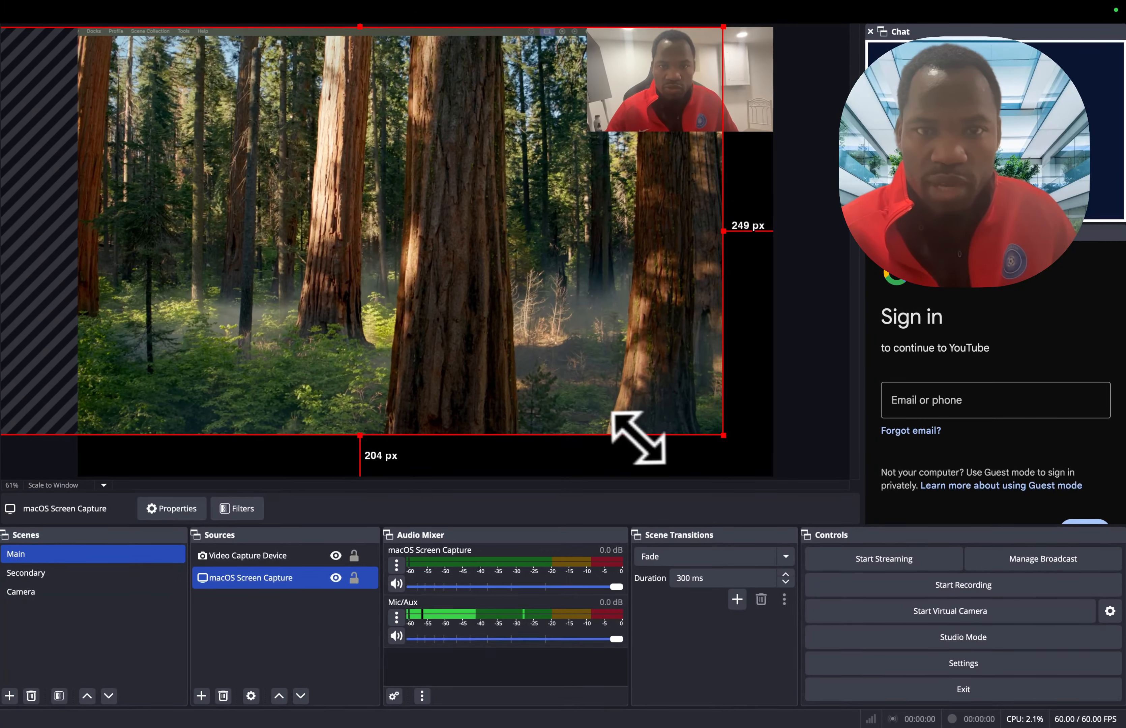
pyautogui.moveTo(426, 343); pyautogui.dragTo(576, 370)
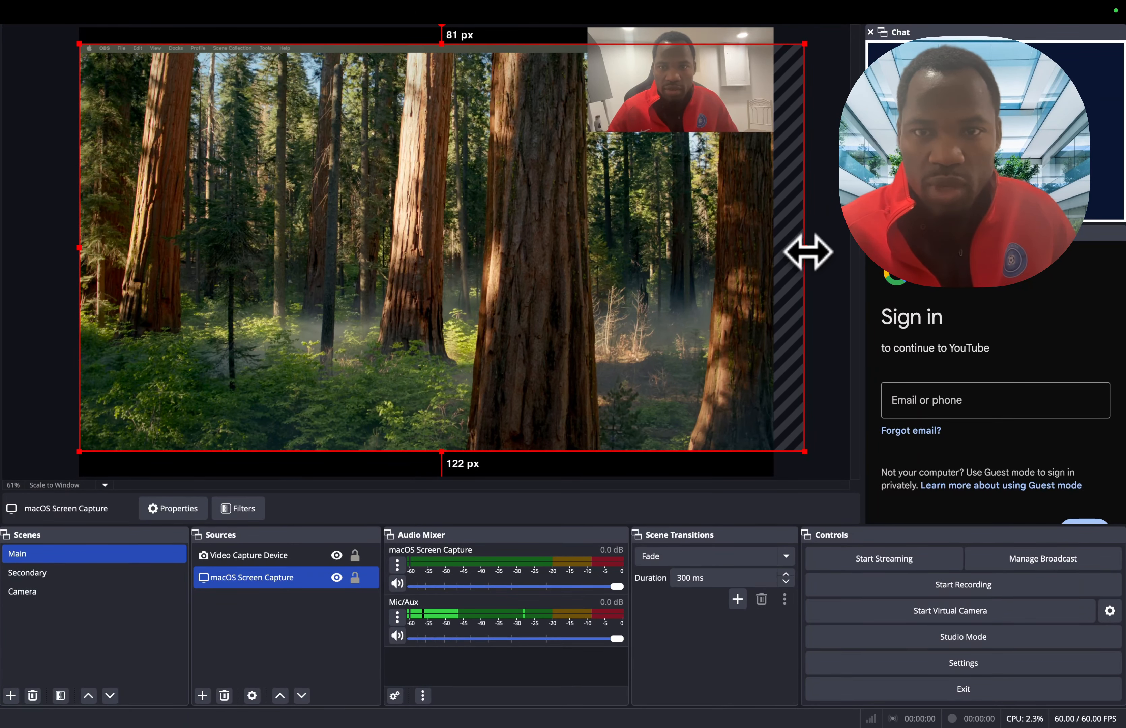
pyautogui.moveTo(808, 252); pyautogui.dragTo(774, 253)
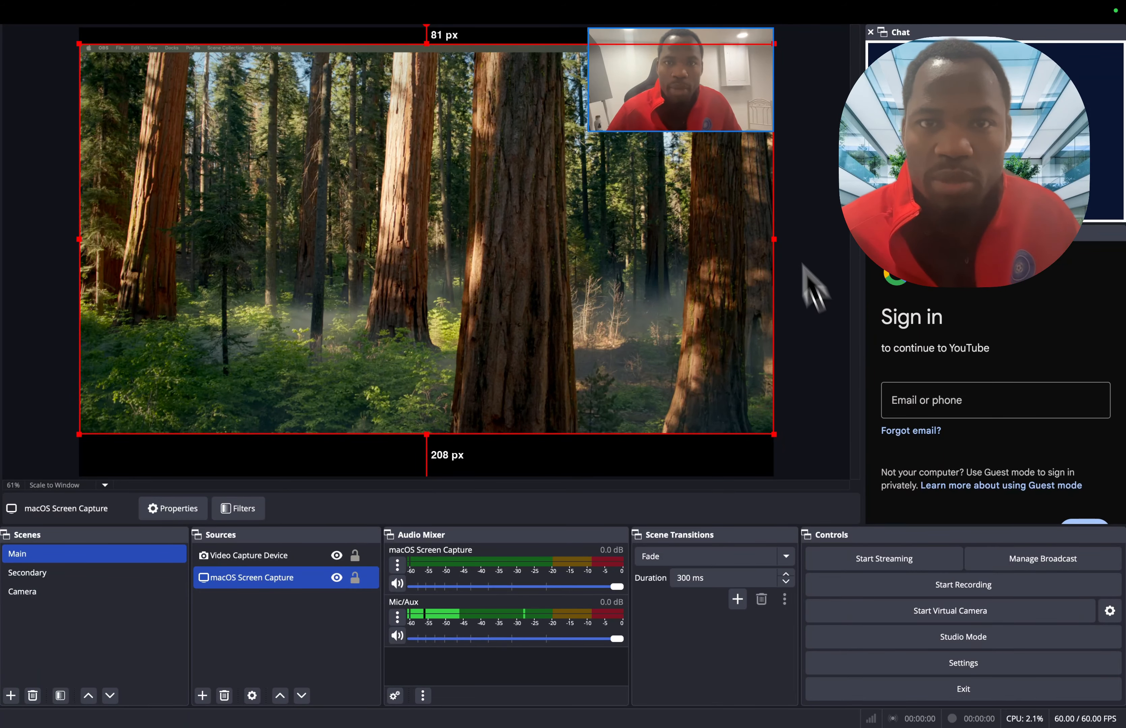
pyautogui.moveTo(715, 97); pyautogui.dragTo(707, 76)
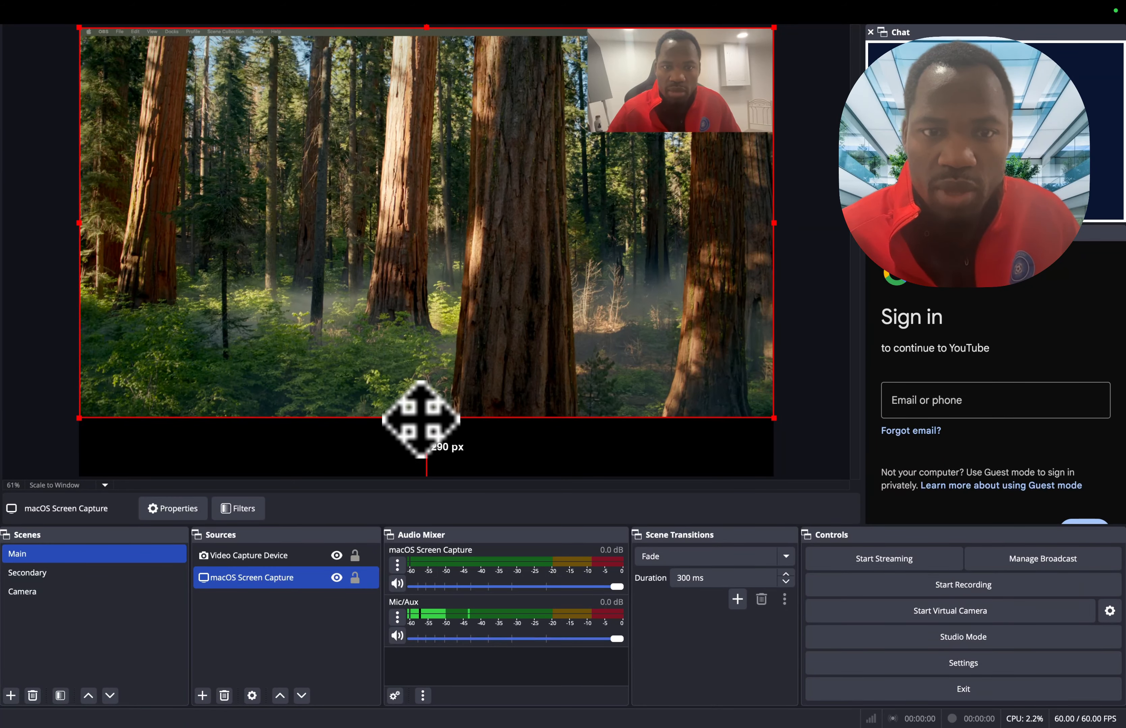
pyautogui.moveTo(430, 423); pyautogui.dragTo(423, 424)
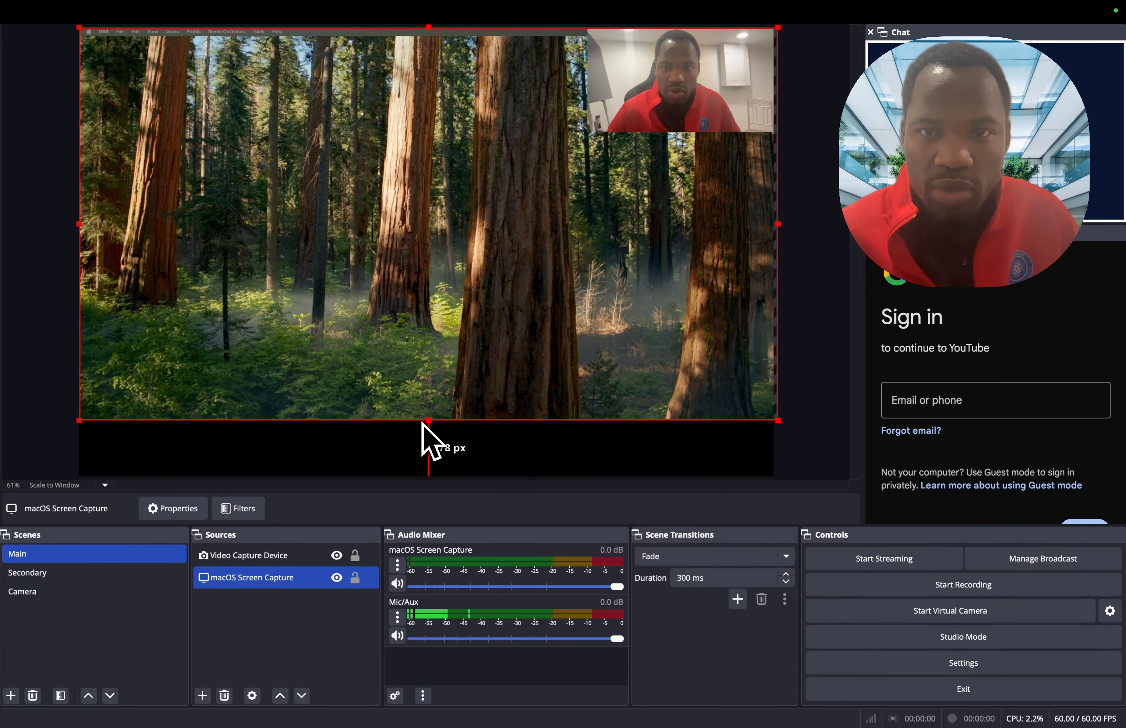
# - Move the camera source slightly inward from the upper-right corner, make it smaller and deselect it
pyautogui.click(689, 45)
pyautogui.moveTo(684, 66); pyautogui.dragTo(672, 78)
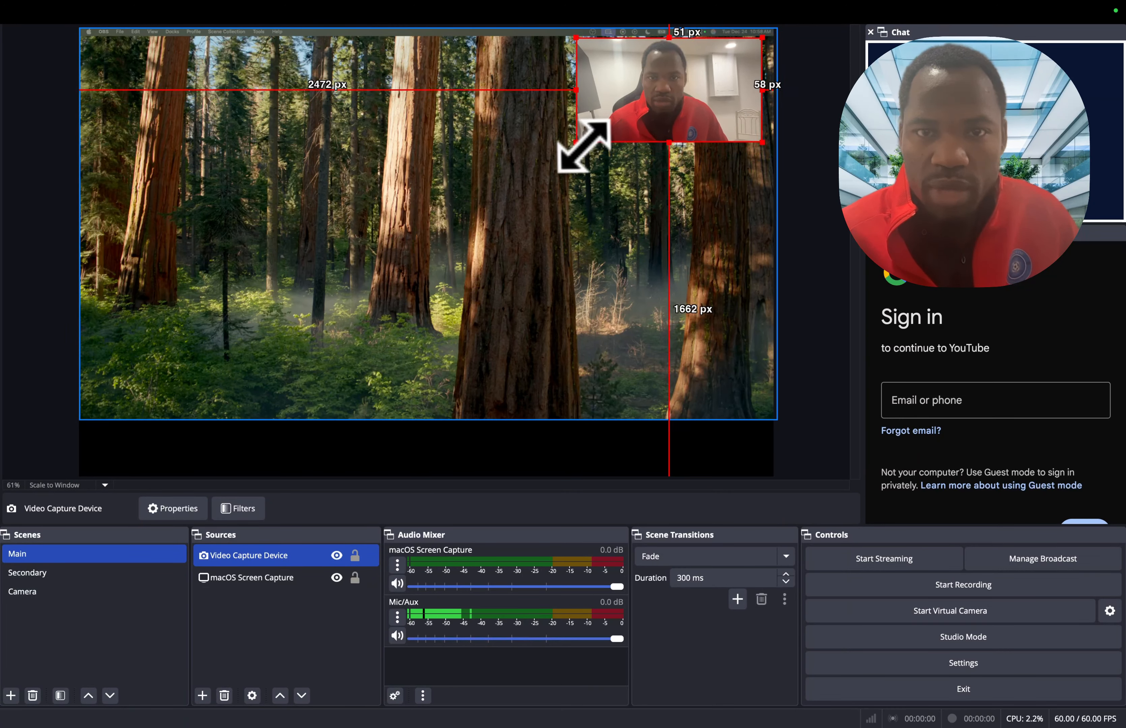
pyautogui.moveTo(583, 147); pyautogui.dragTo(611, 123)
pyautogui.click(781, 143)
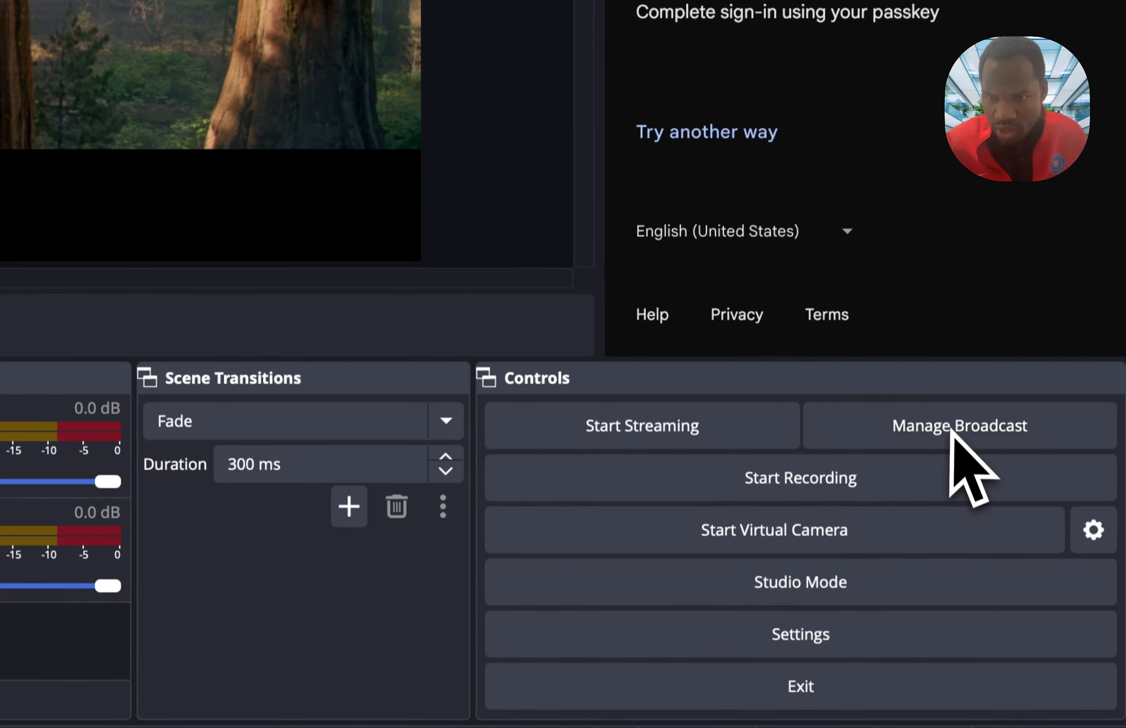
# - Open the YouTube broadcast setup and title the new broadcast "Setting up VM for Caddy"
pyautogui.click(955, 402)
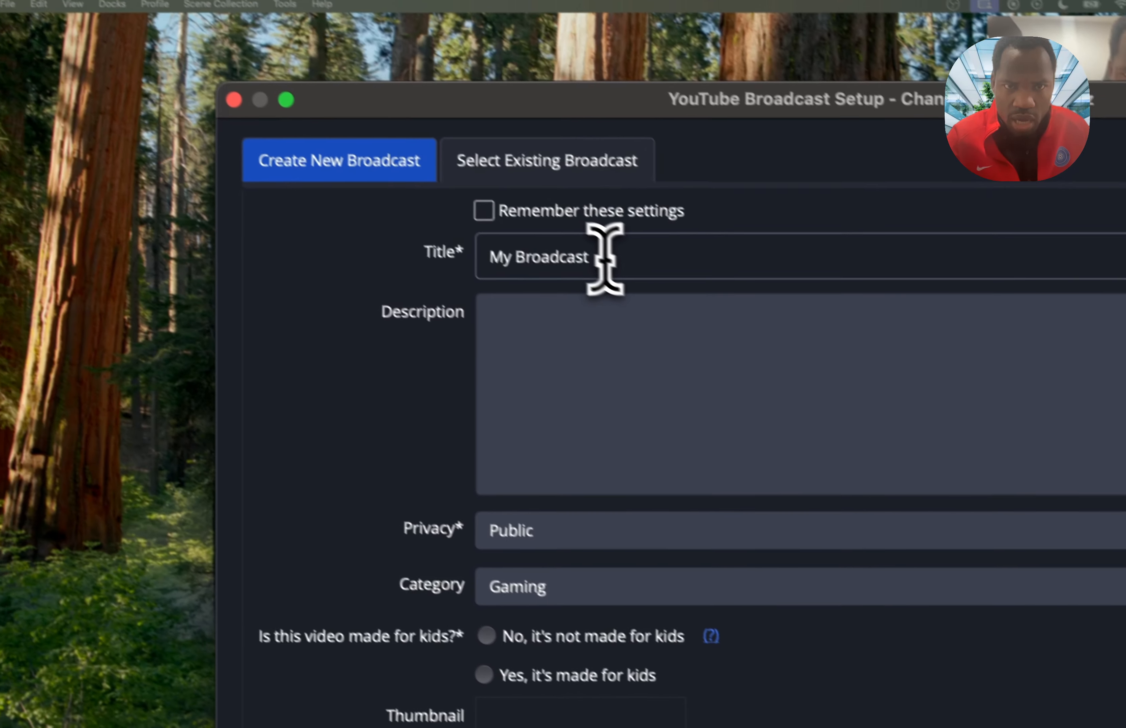
pyautogui.moveTo(351, 74); pyautogui.dragTo(130, 71)
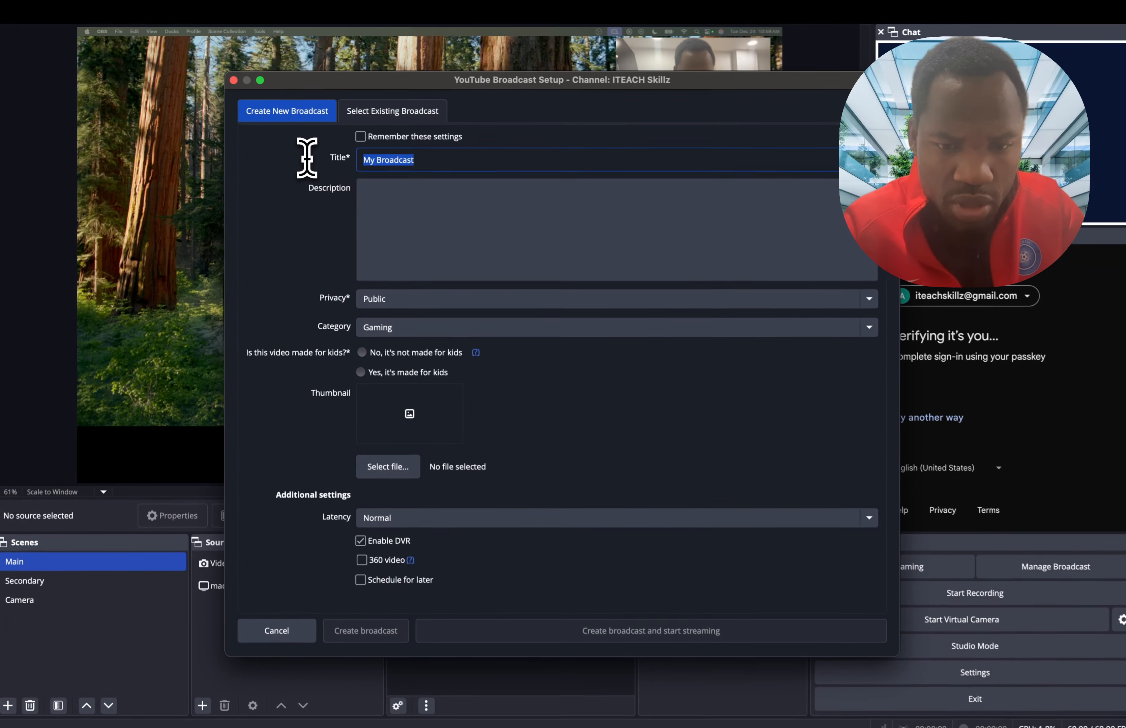
pyautogui.write('Setting up VM for Caddy')
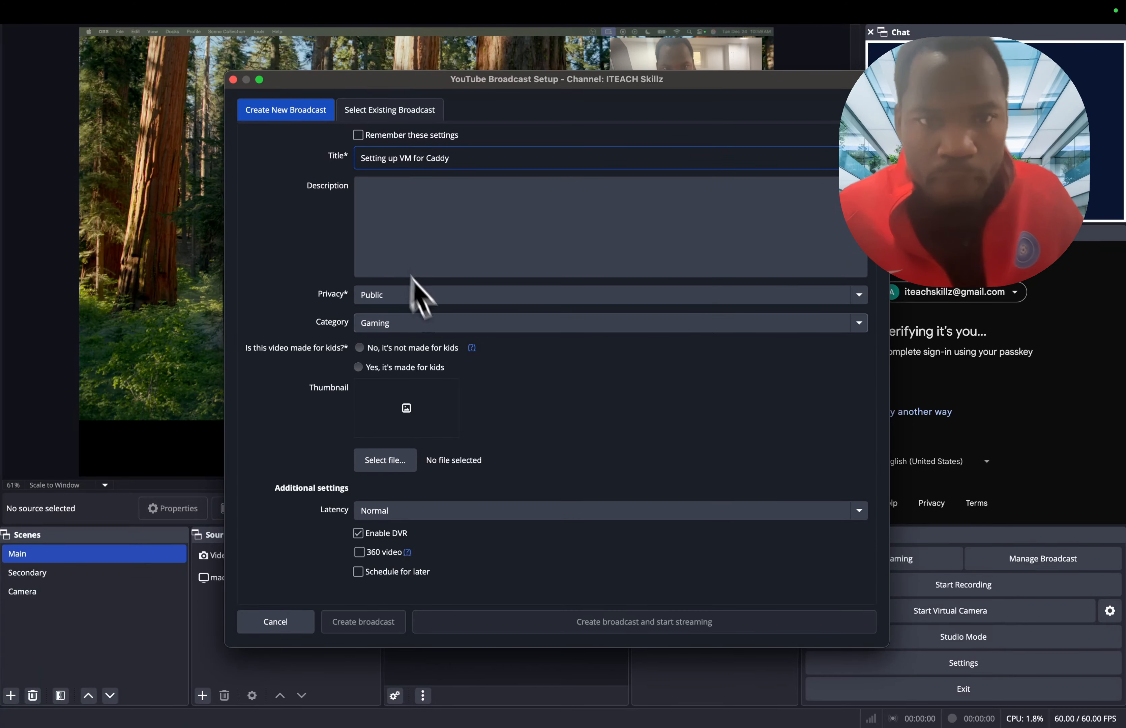
# - Check the category and privacy options, keeping Gaming and Public, and mark the broadcast as not made for kids
pyautogui.click(420, 323)
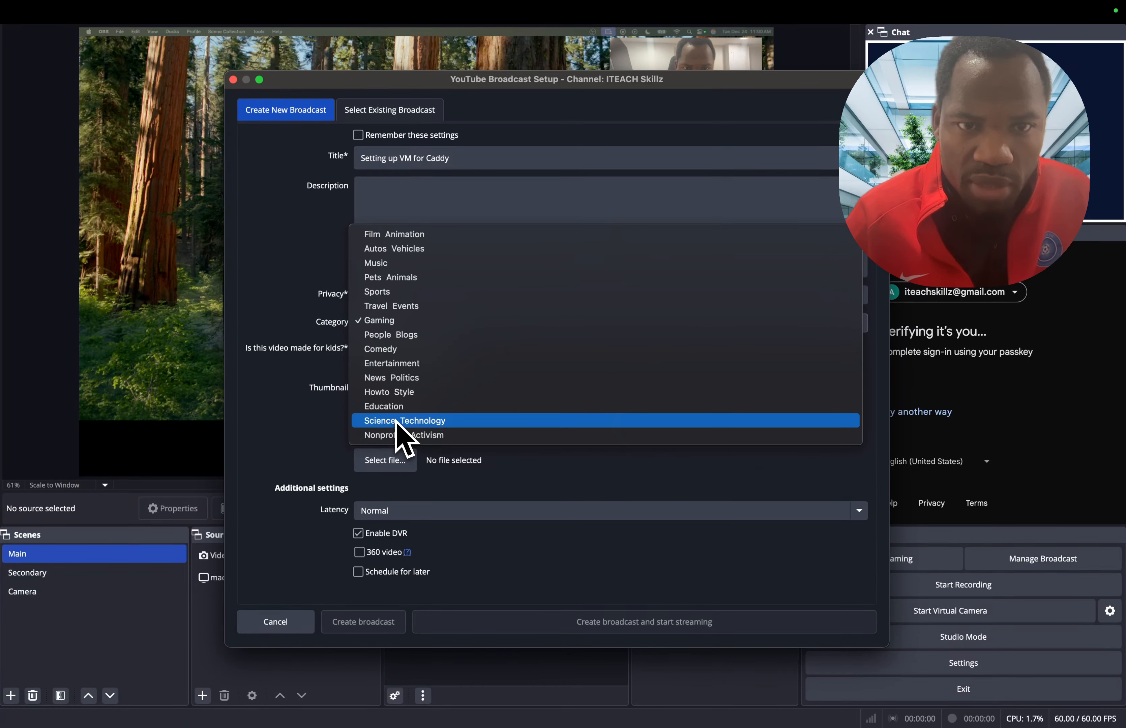
pyautogui.click(268, 238)
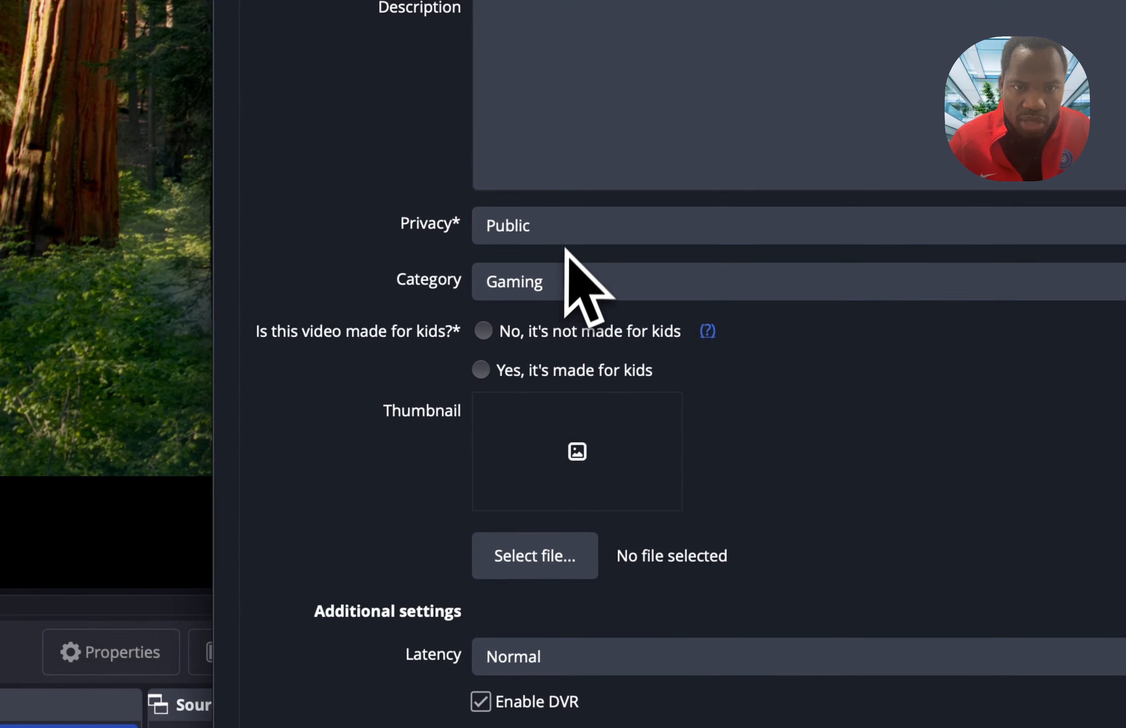
pyautogui.click(548, 224)
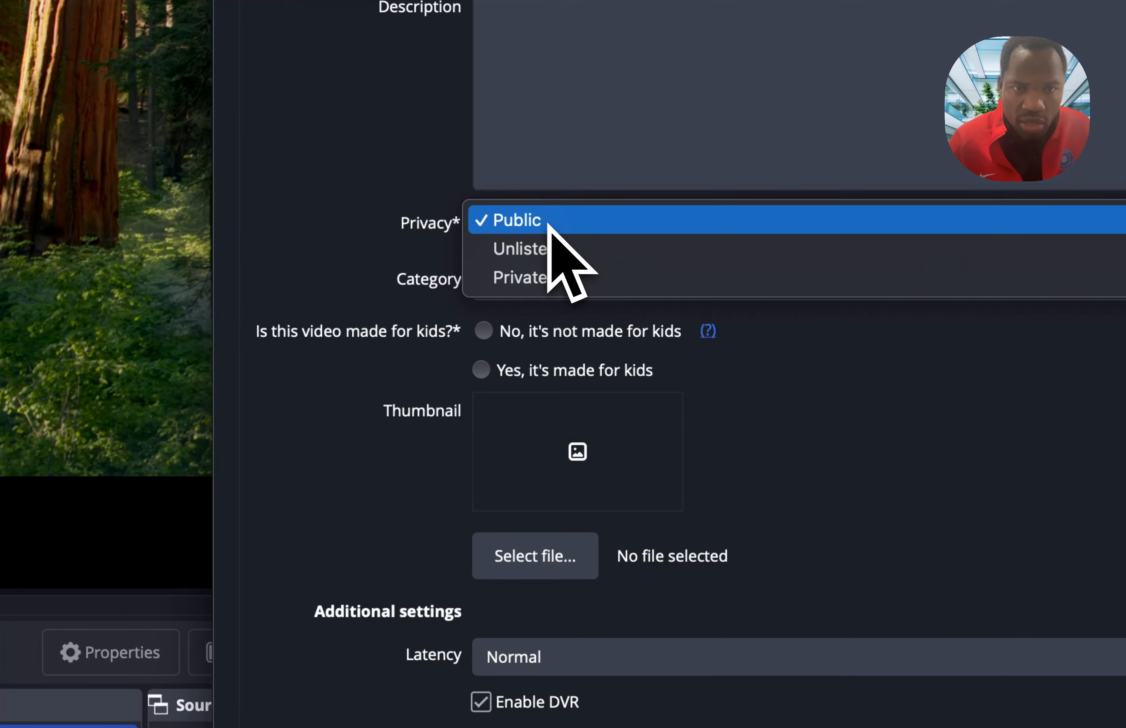
pyautogui.click(729, 402)
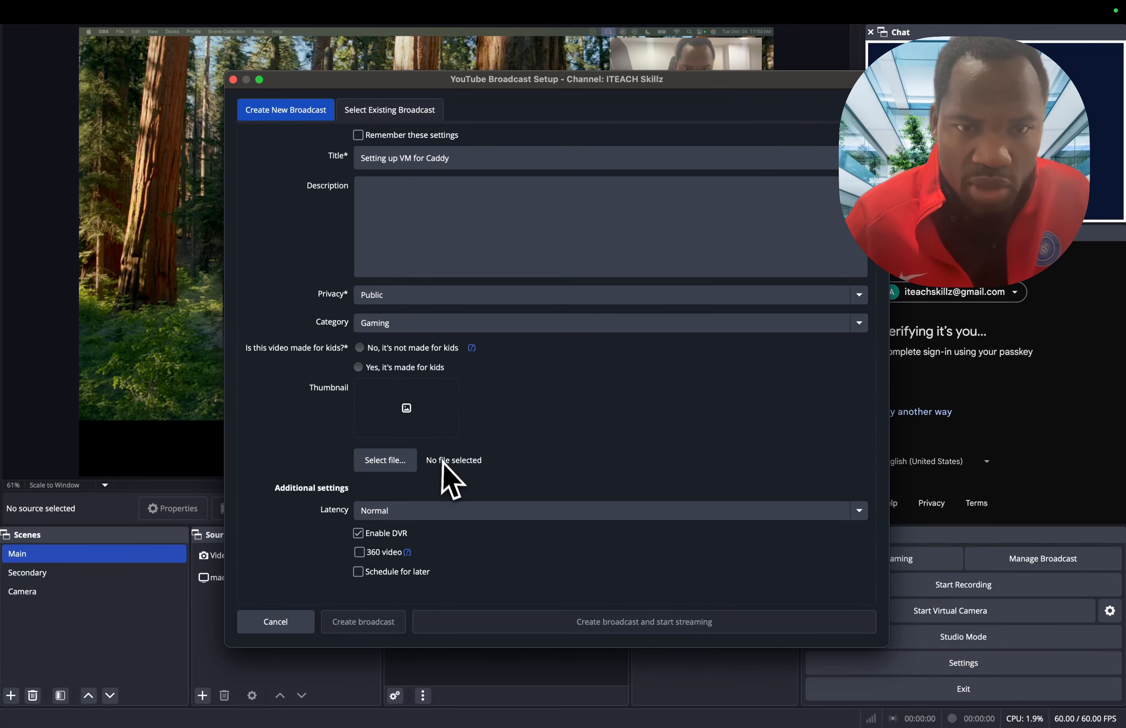
pyautogui.click(360, 348)
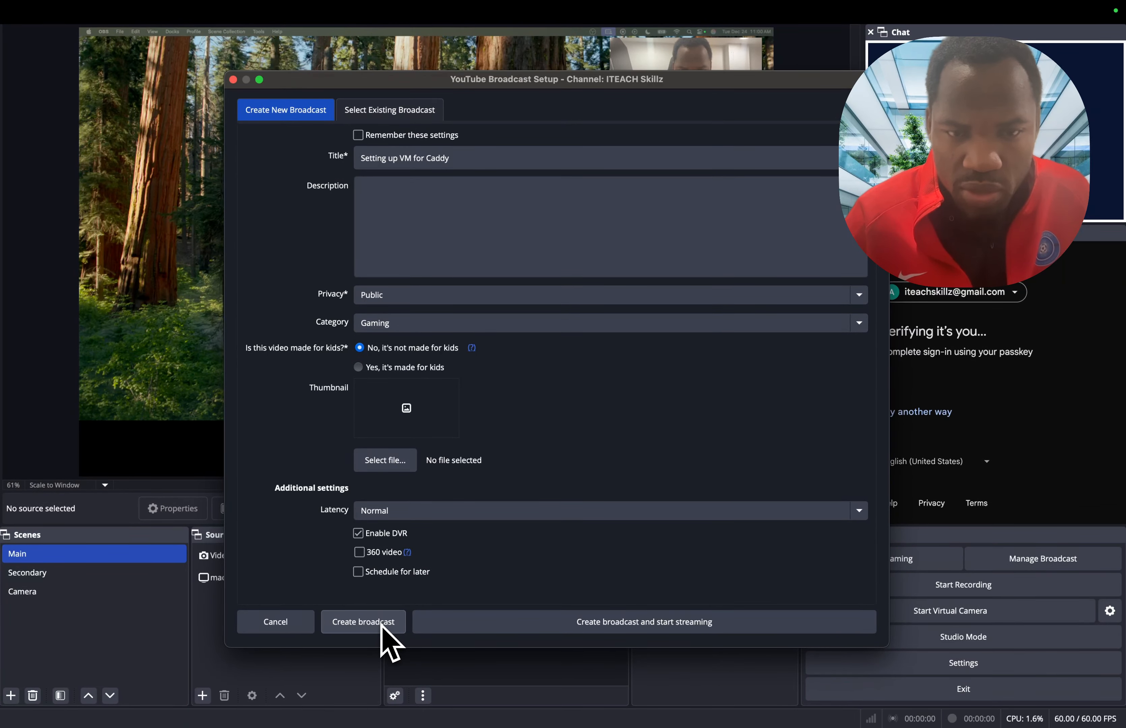
# - Check the latency options, keeping Normal, and set the broadcast to be scheduled for later
pyautogui.click(452, 515)
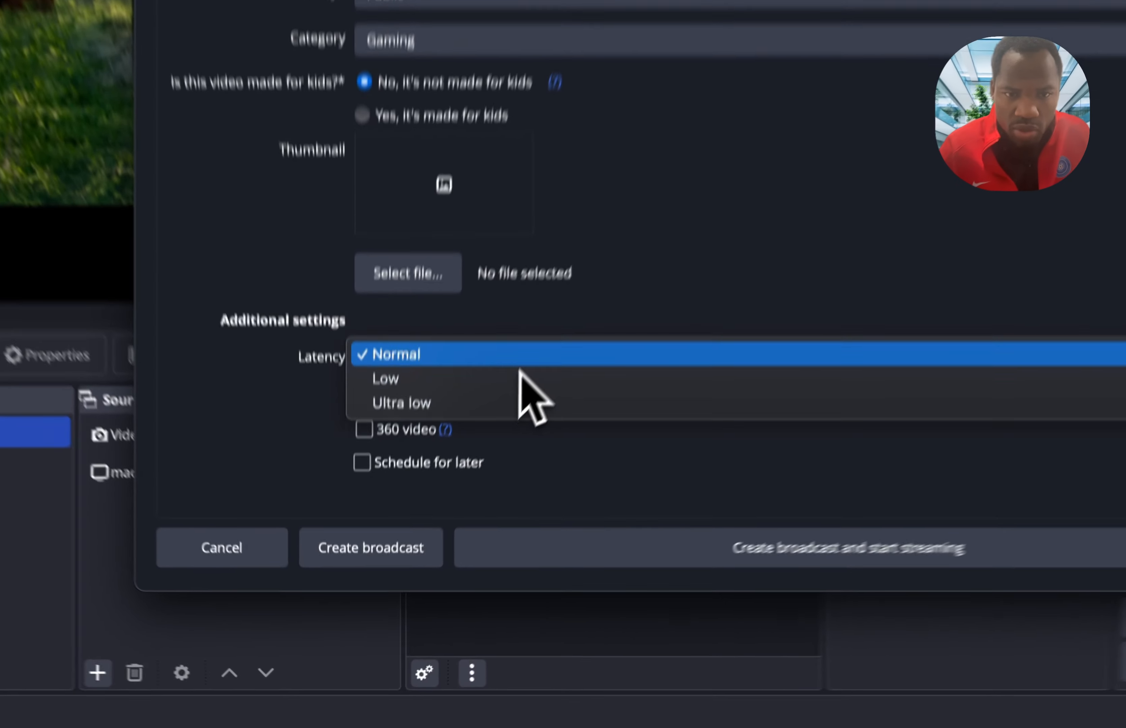
pyautogui.click(487, 587)
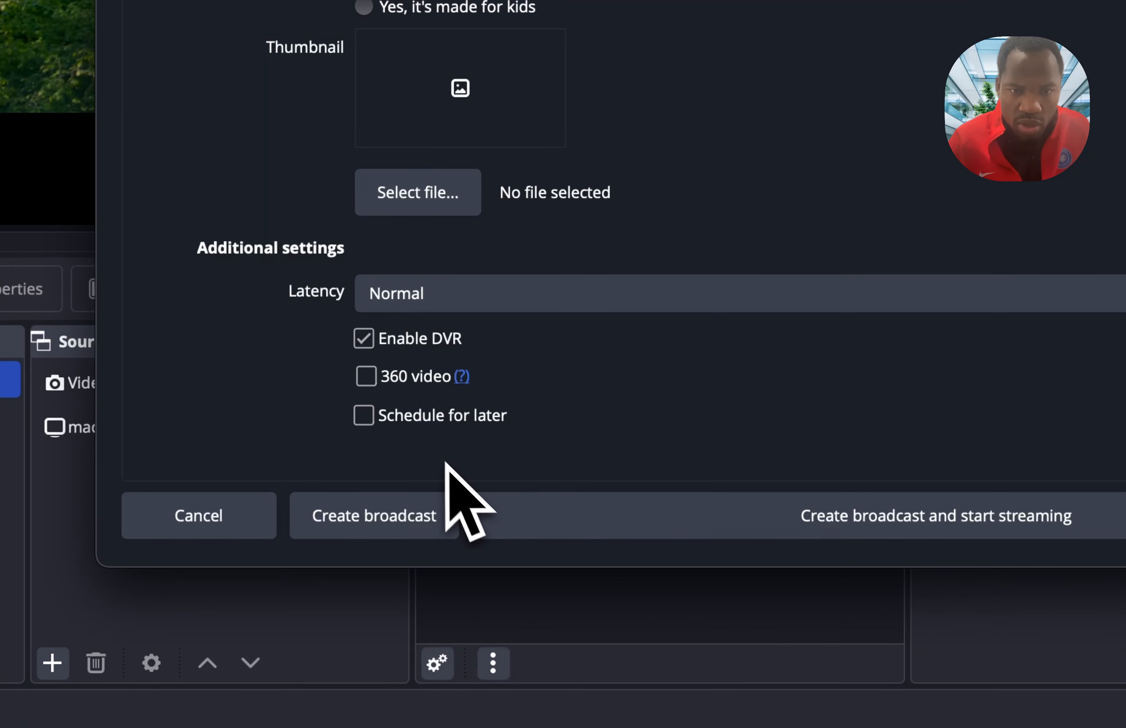
pyautogui.click(372, 419)
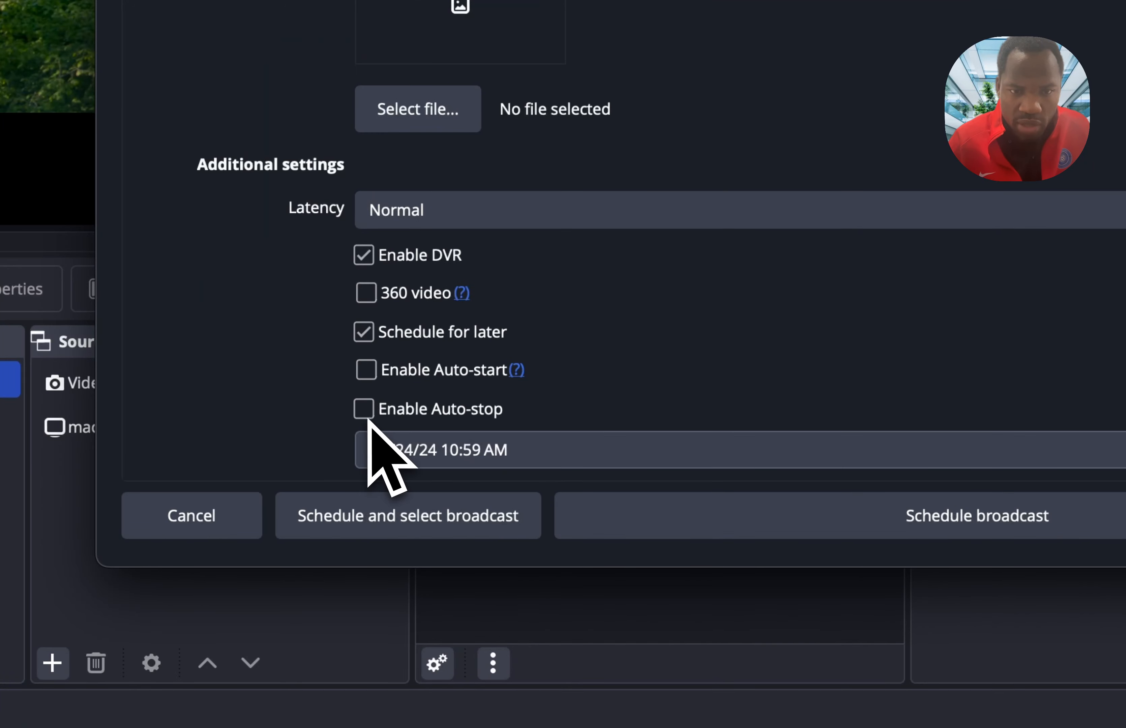
pyautogui.click(491, 462)
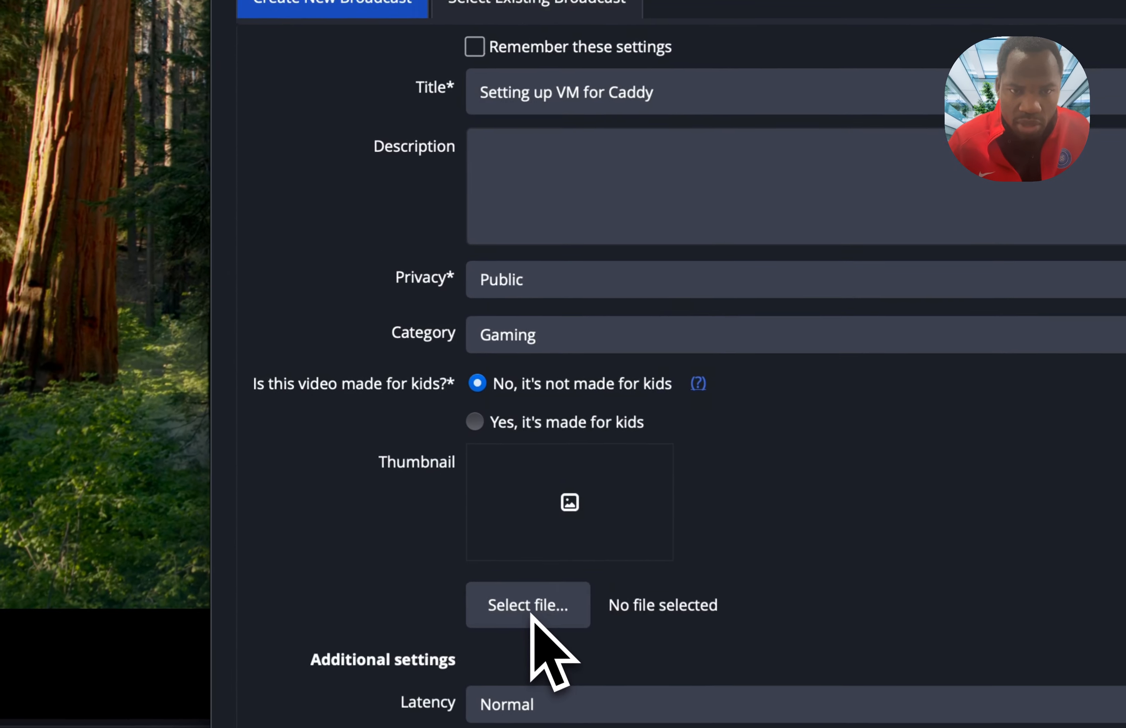
# - Start choosing a thumbnail file and preview Macbook m4 review-Cover.jpg inside the #2025 Capcut Edited folder in Documents
pyautogui.click(386, 421)
pyautogui.click(388, 172)
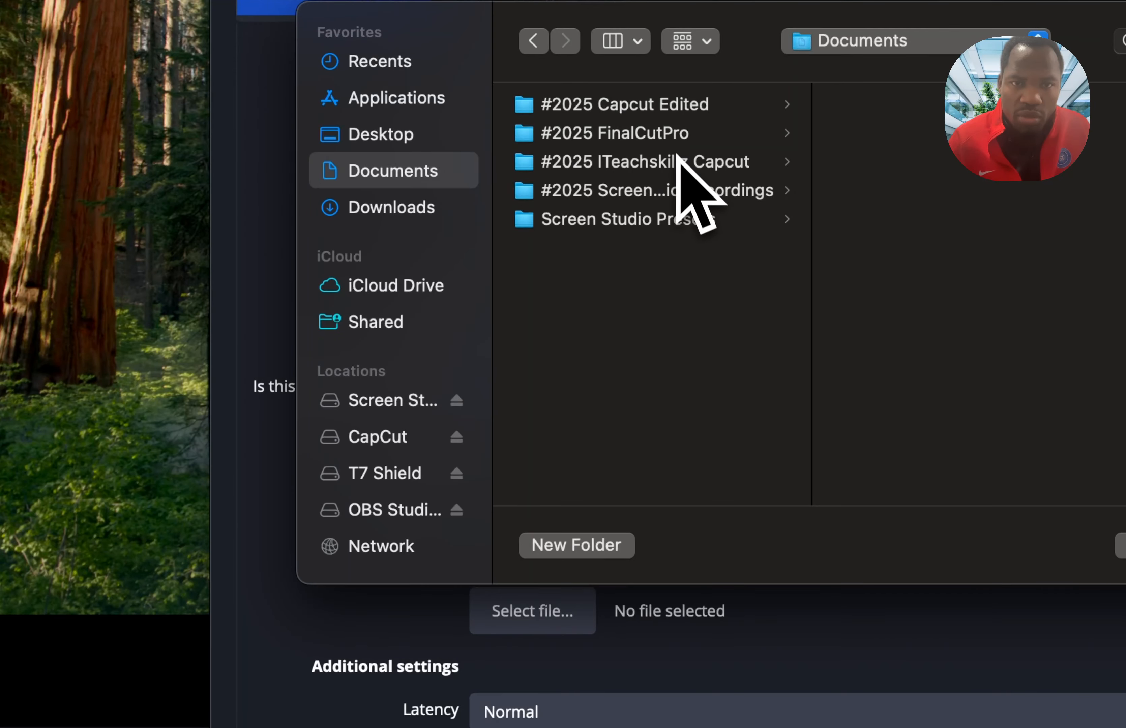
pyautogui.click(700, 105)
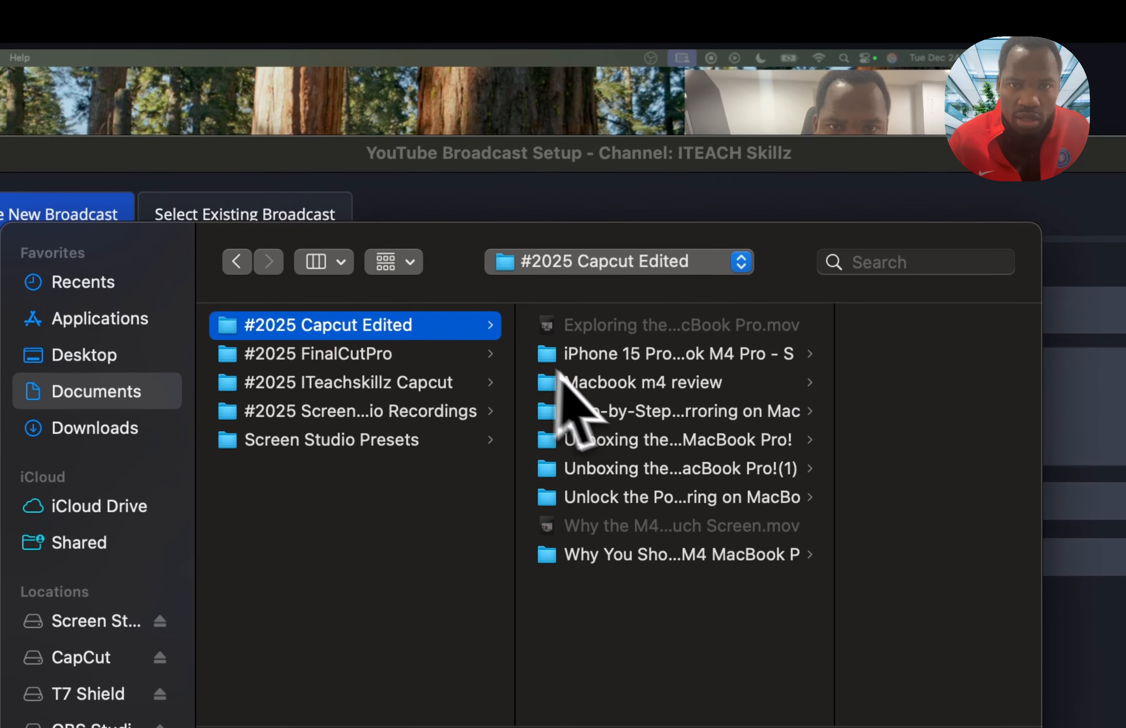
pyautogui.click(671, 398)
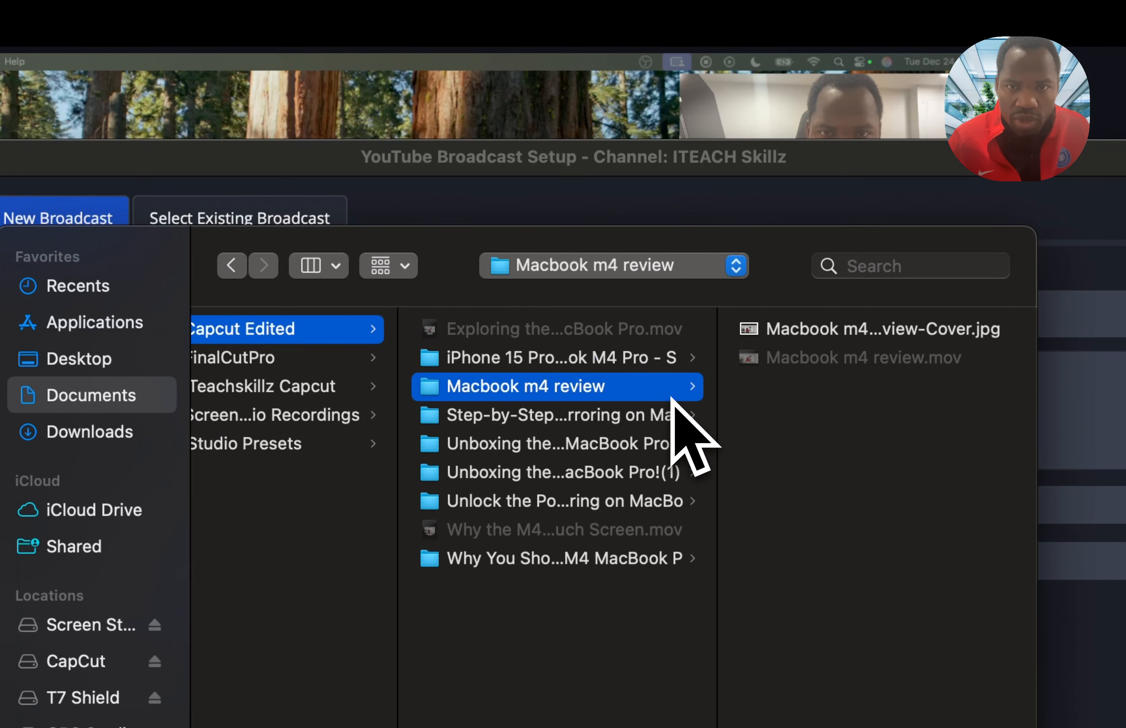
pyautogui.click(841, 338)
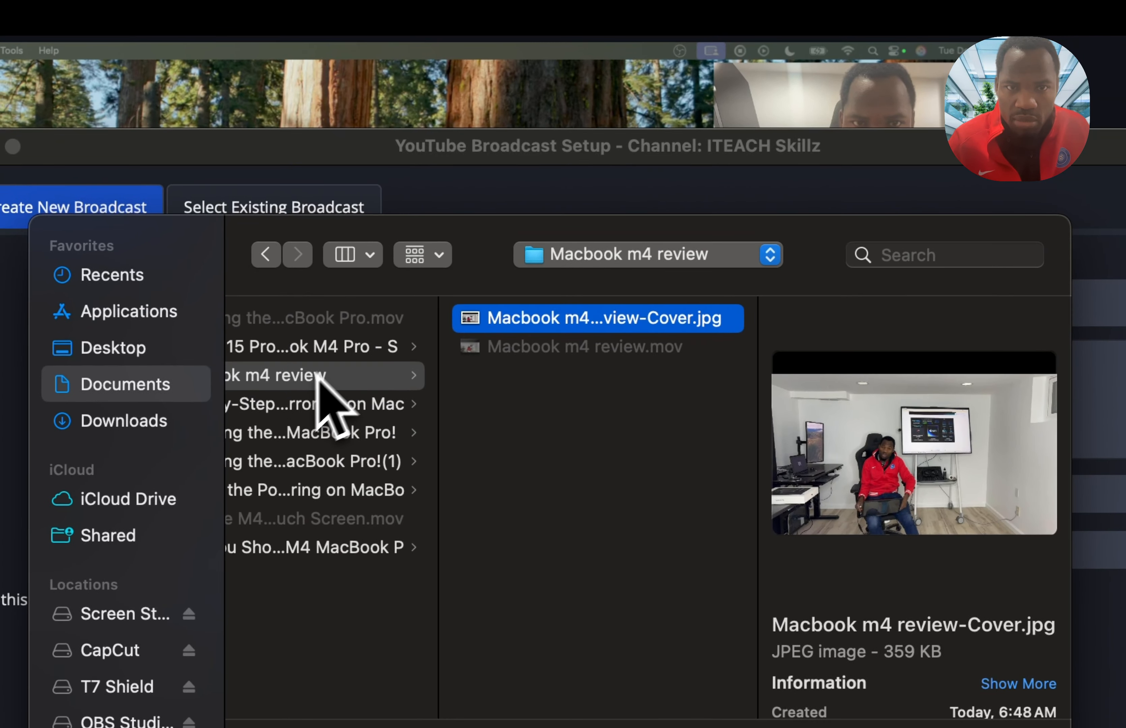
# - Look through the other video folders in #2025 Capcut Edited for a suitable cover image
pyautogui.click(298, 362)
pyautogui.click(376, 403)
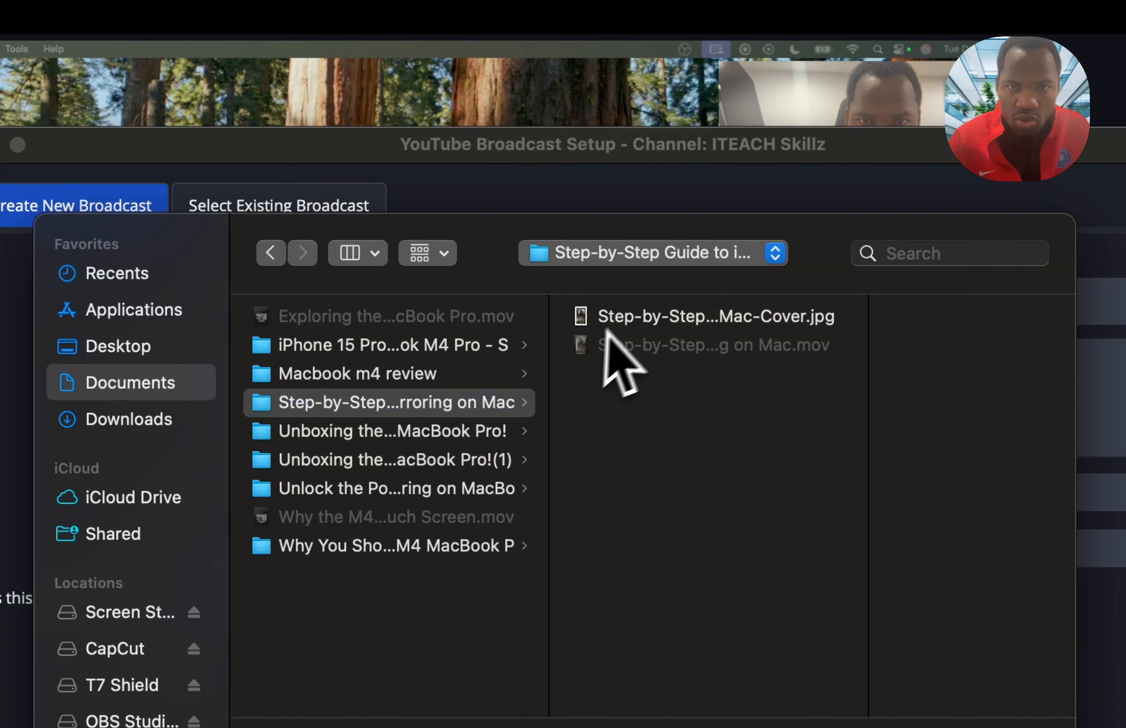
pyautogui.click(625, 318)
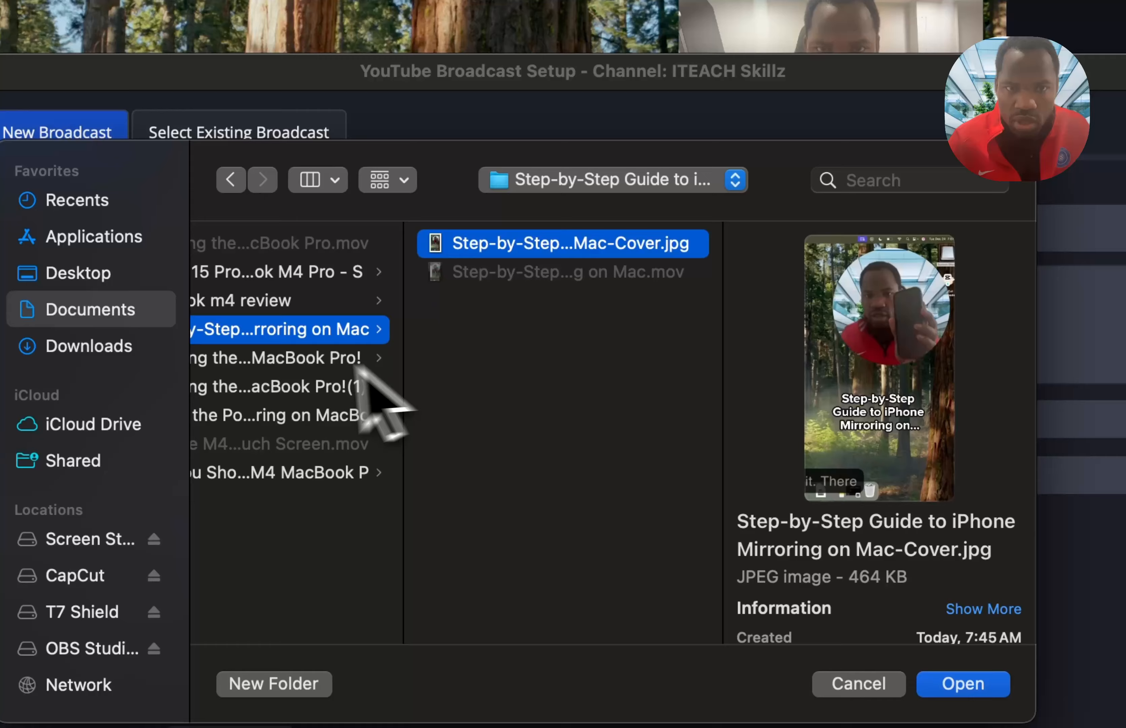
pyautogui.click(355, 367)
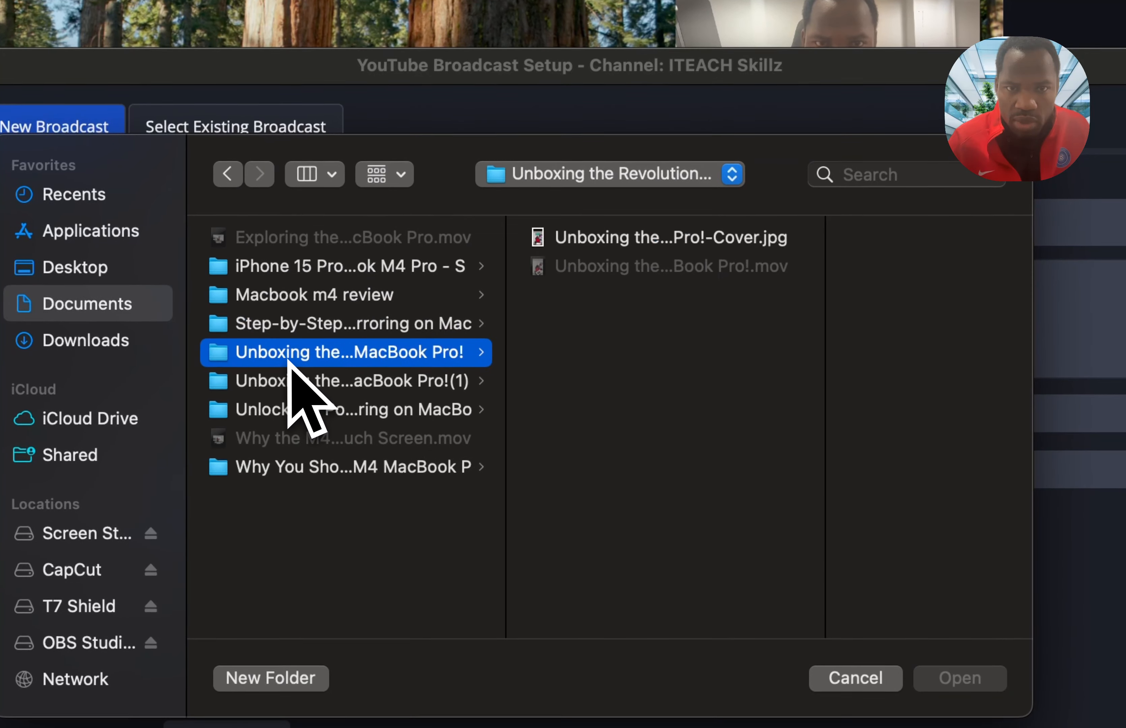
pyautogui.click(326, 403)
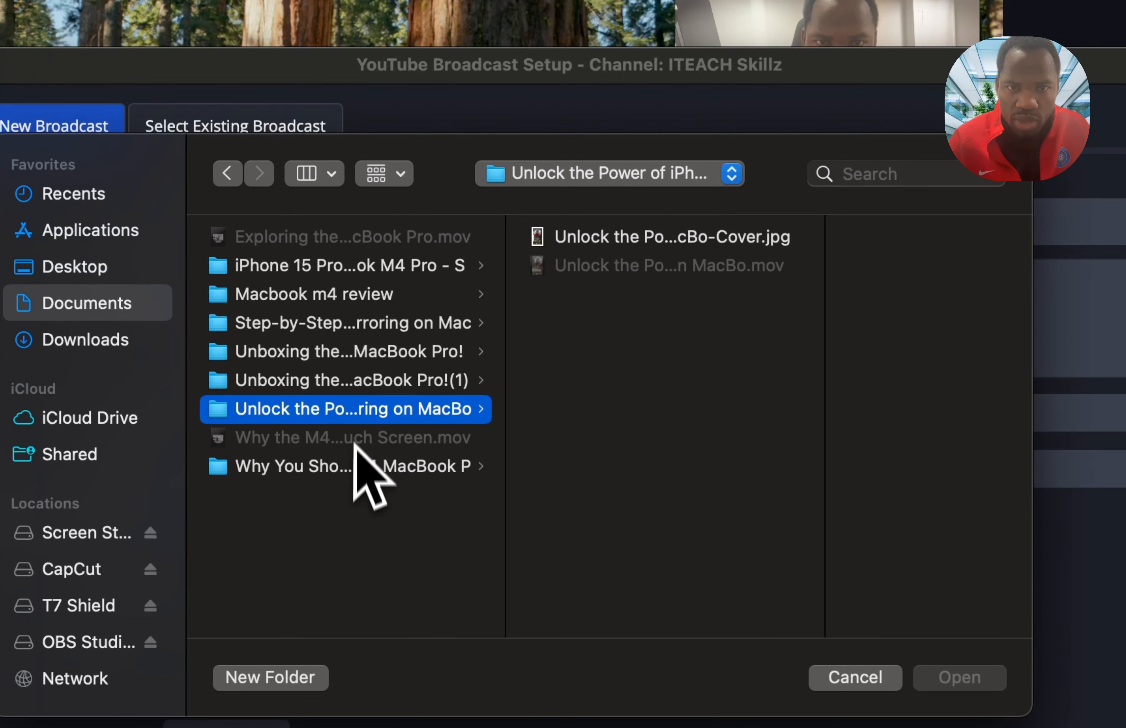
pyautogui.click(357, 466)
pyautogui.click(367, 296)
# - Set iPhone 15 Pro Mirroring on MacBook M4 Pro - S-Cover.jpg as the broadcast thumbnail
pyautogui.click(381, 265)
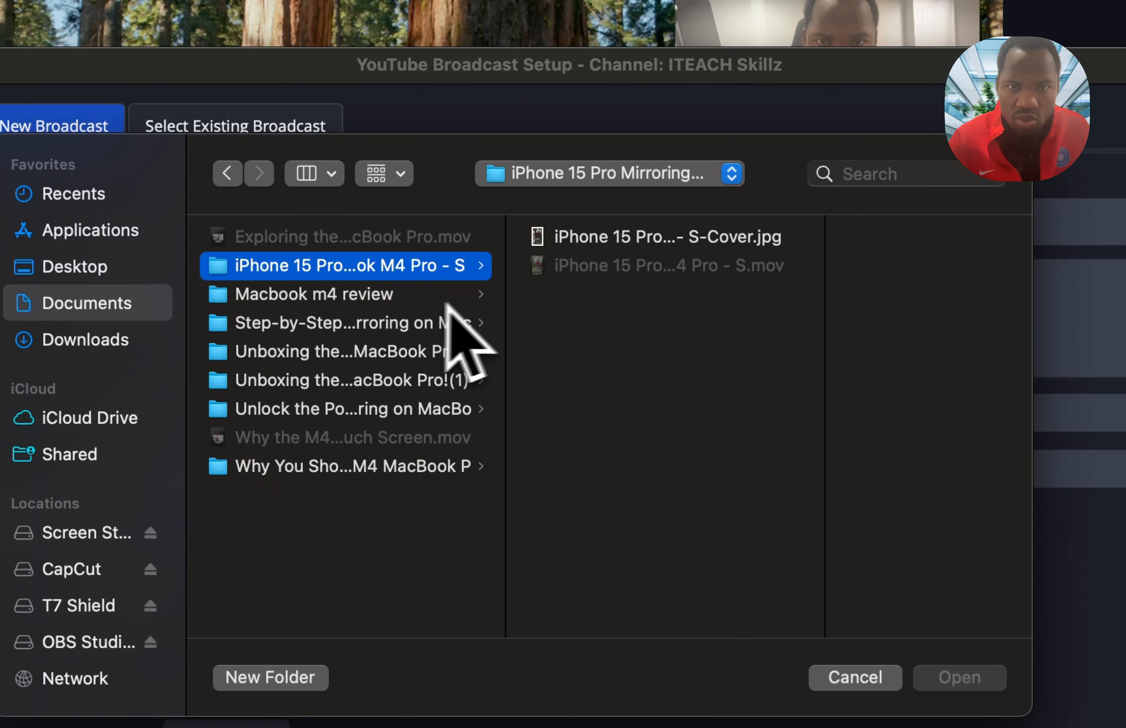
pyautogui.click(600, 241)
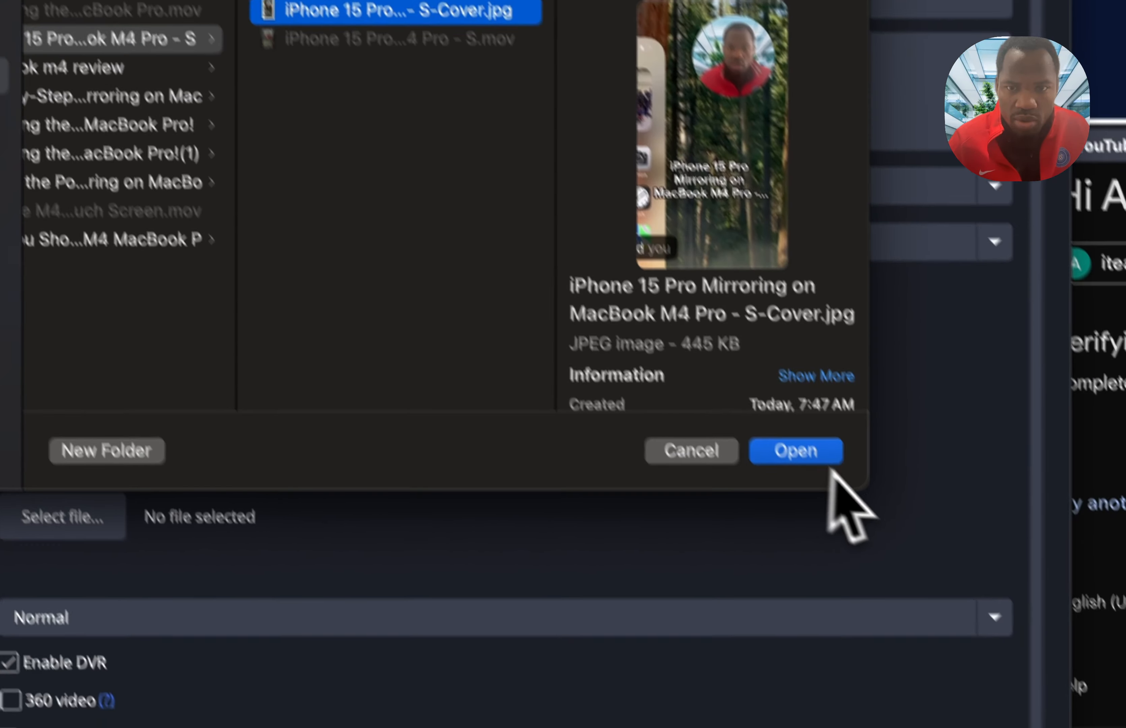
pyautogui.click(975, 680)
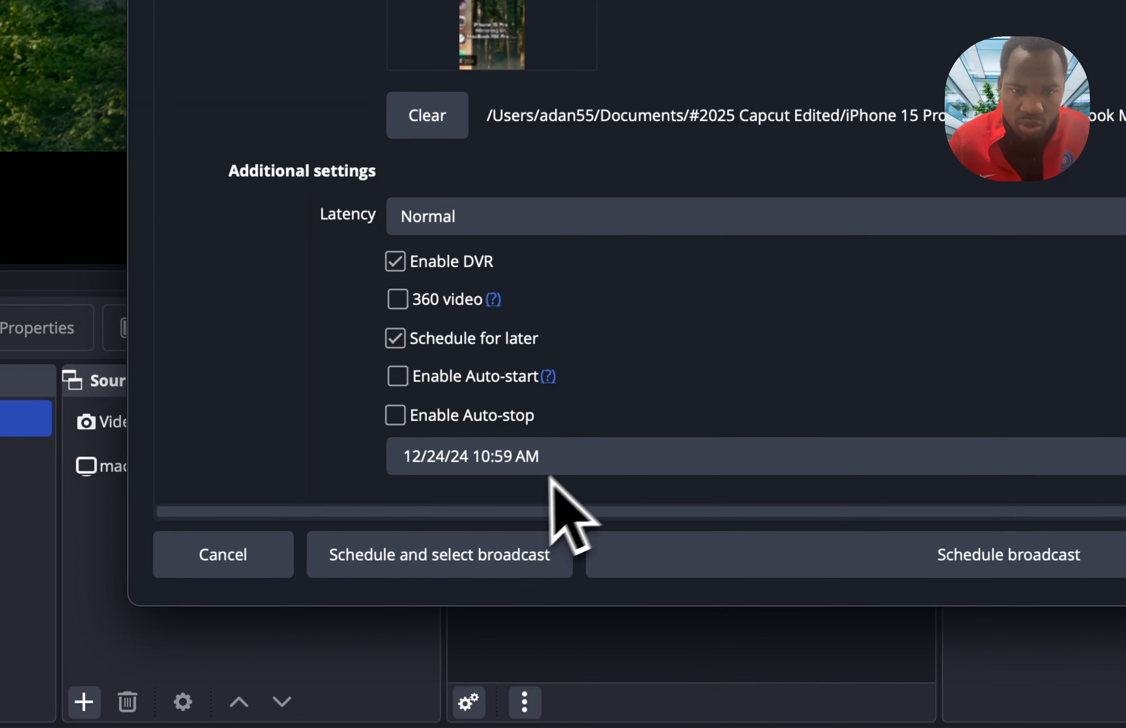
# - Set the broadcast's scheduled date to 12/28/24, keeping 10:59 AM, and schedule and select the broadcast
pyautogui.click(443, 459)
pyautogui.click(505, 454)
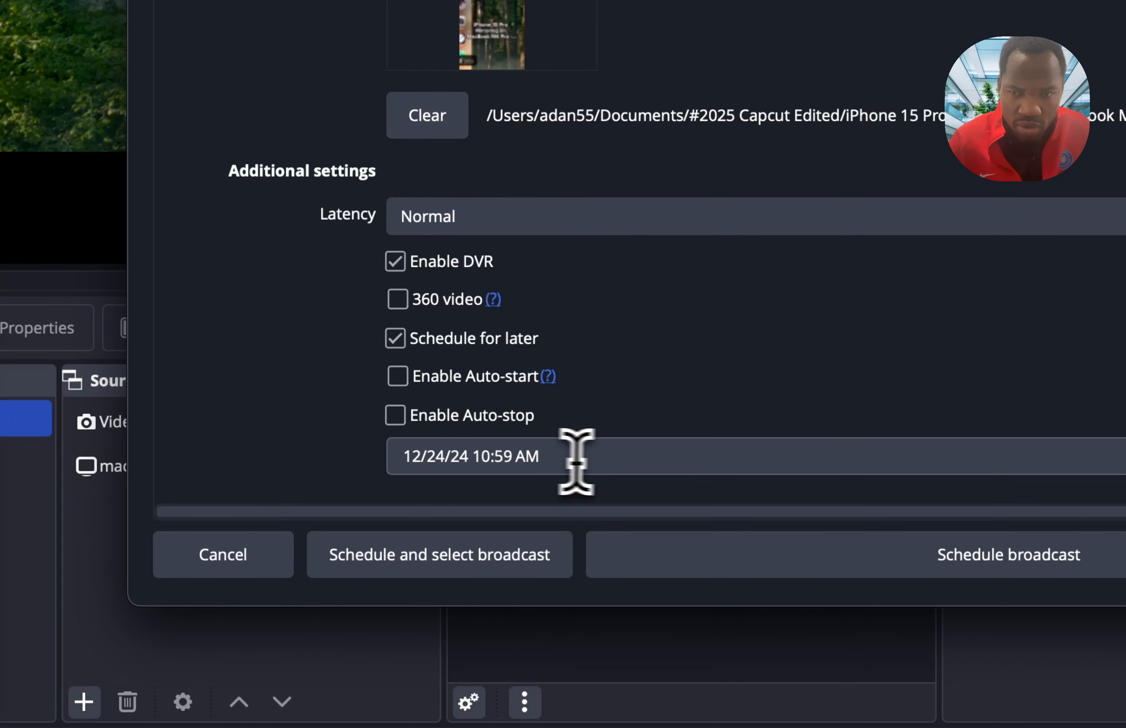
pyautogui.click(445, 458)
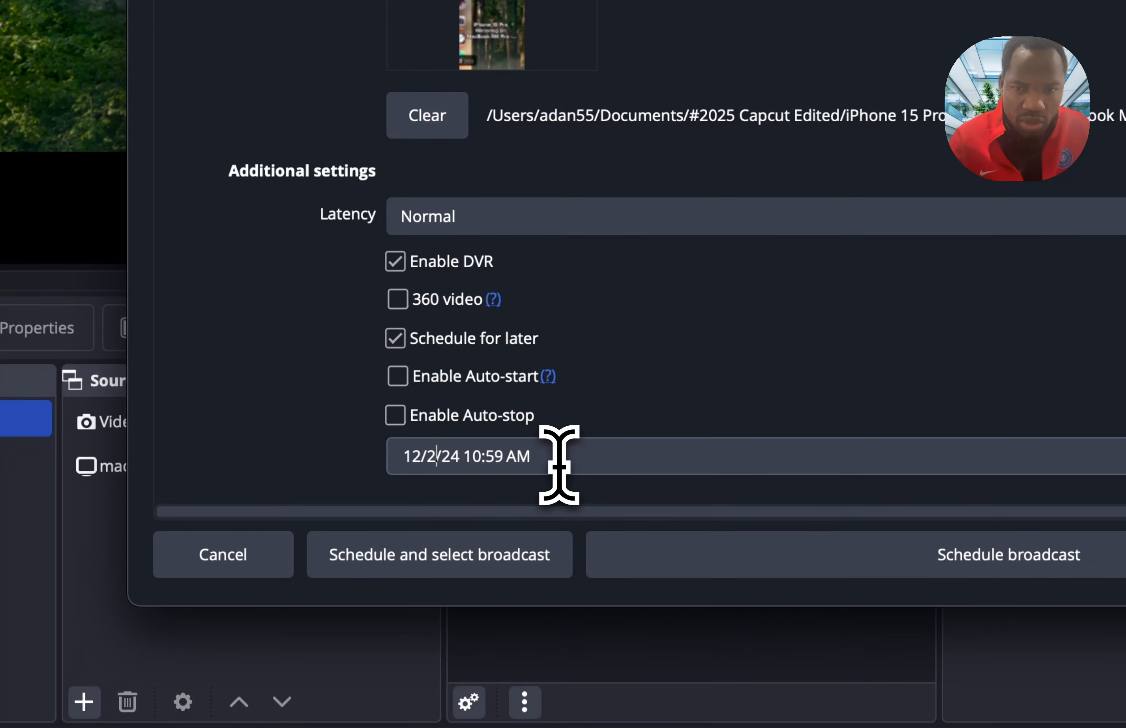
pyautogui.click(648, 449)
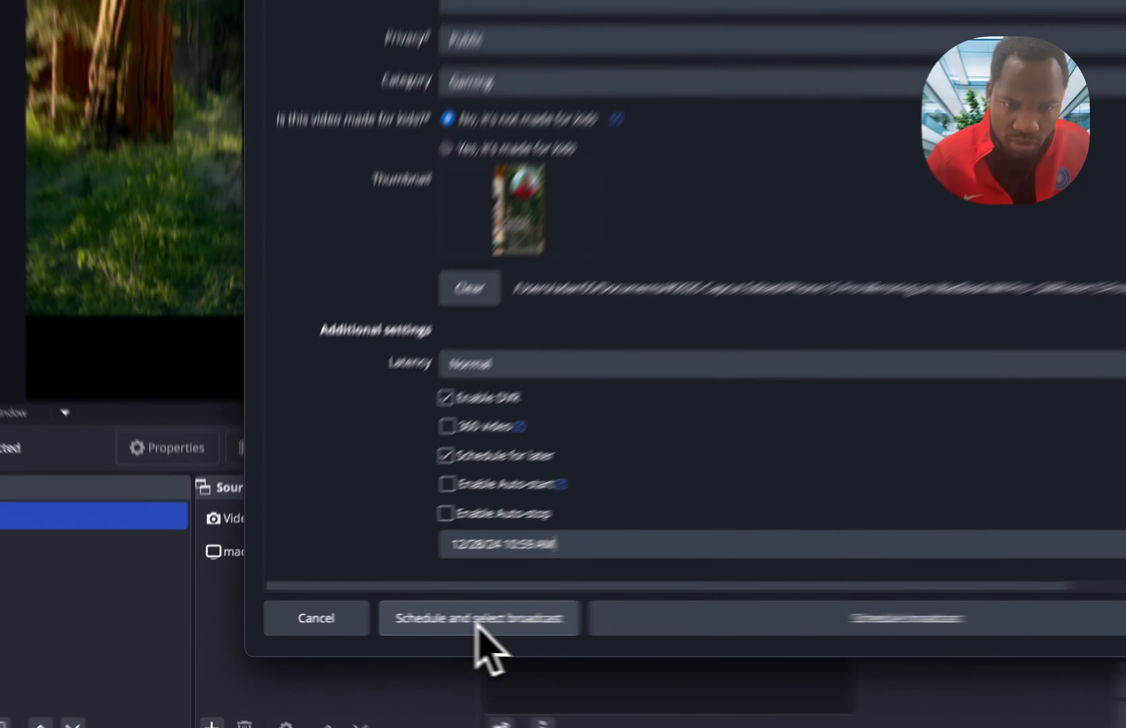
pyautogui.click(378, 625)
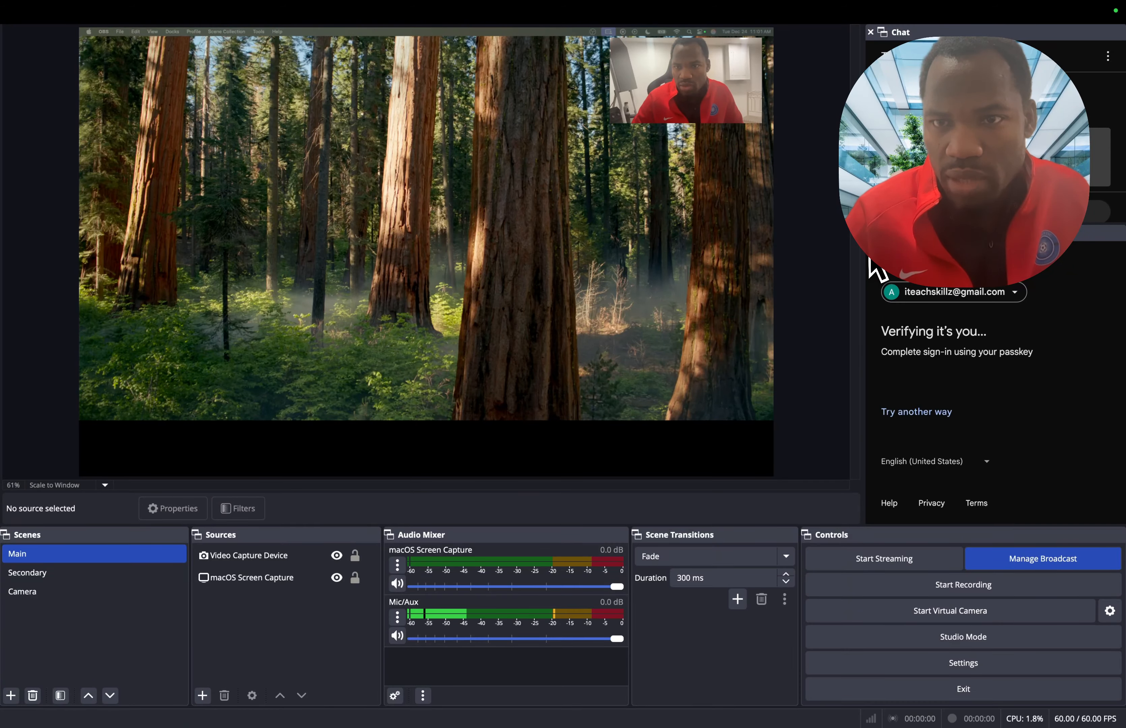
# - Switch to YouTube Studio in the browser, check the upcoming Setting up VM for Caddy stream in the channel's live content, and return to OBS Studio
pyautogui.hotkey('ctrl', 'Left')
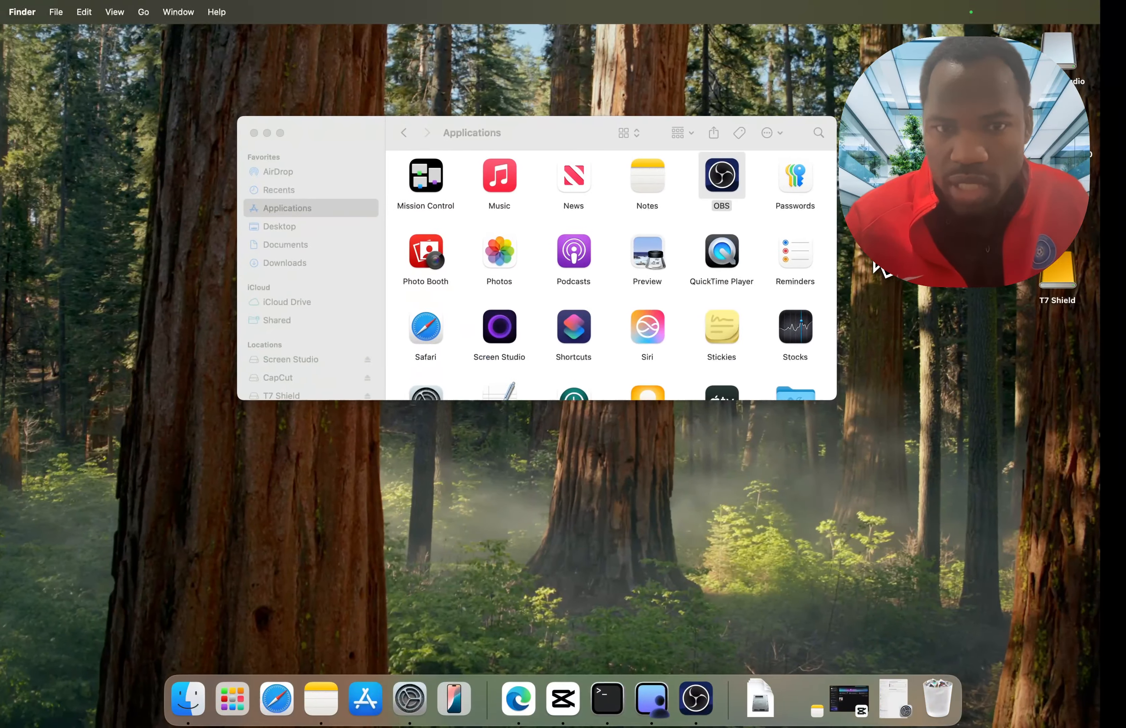
pyautogui.hotkey('ctrl', 'Right')
pyautogui.hotkey('ctrl', 'Right')
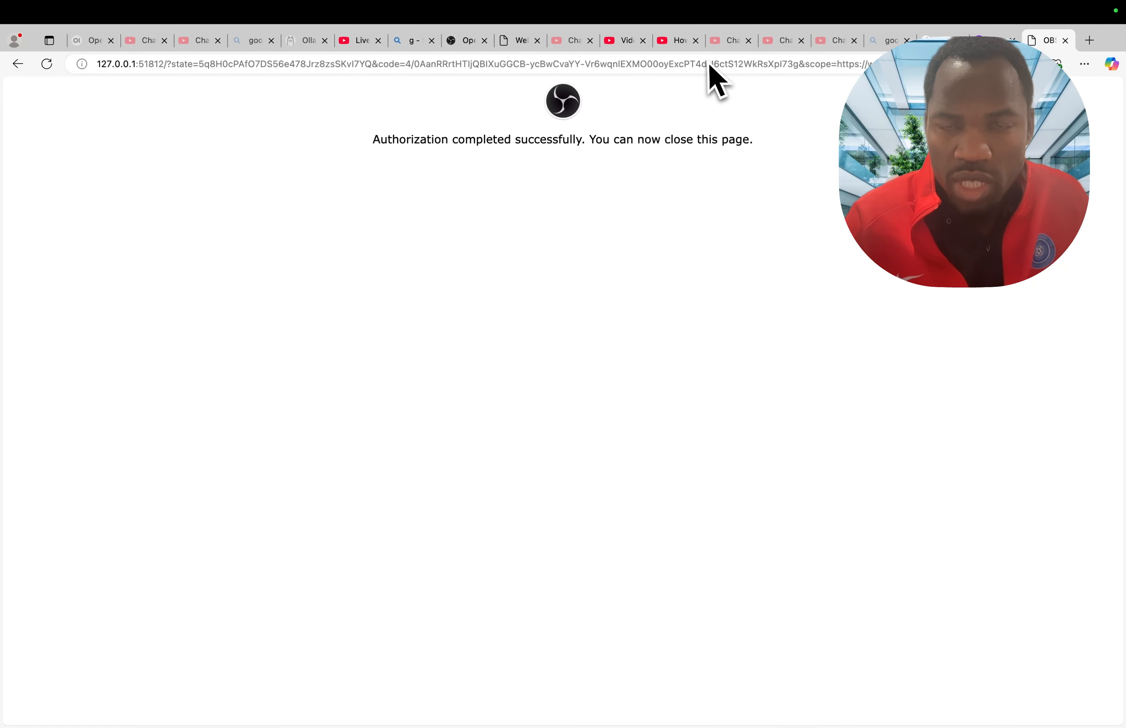
pyautogui.click(724, 42)
pyautogui.click(848, 126)
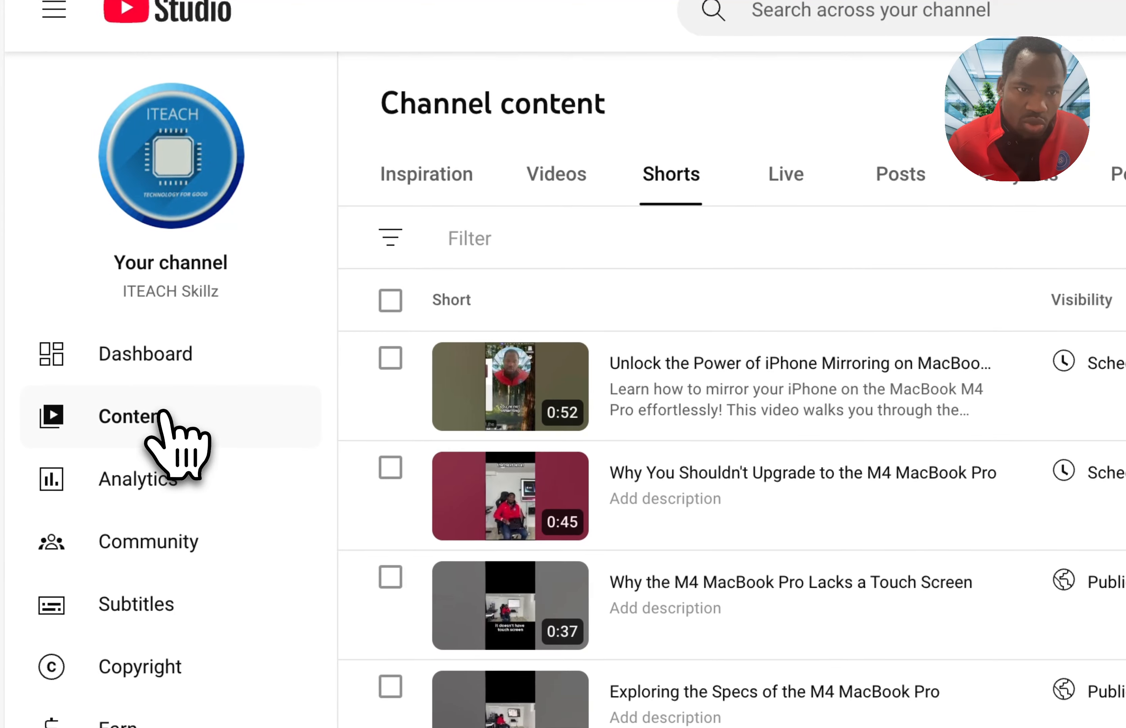
pyautogui.click(161, 415)
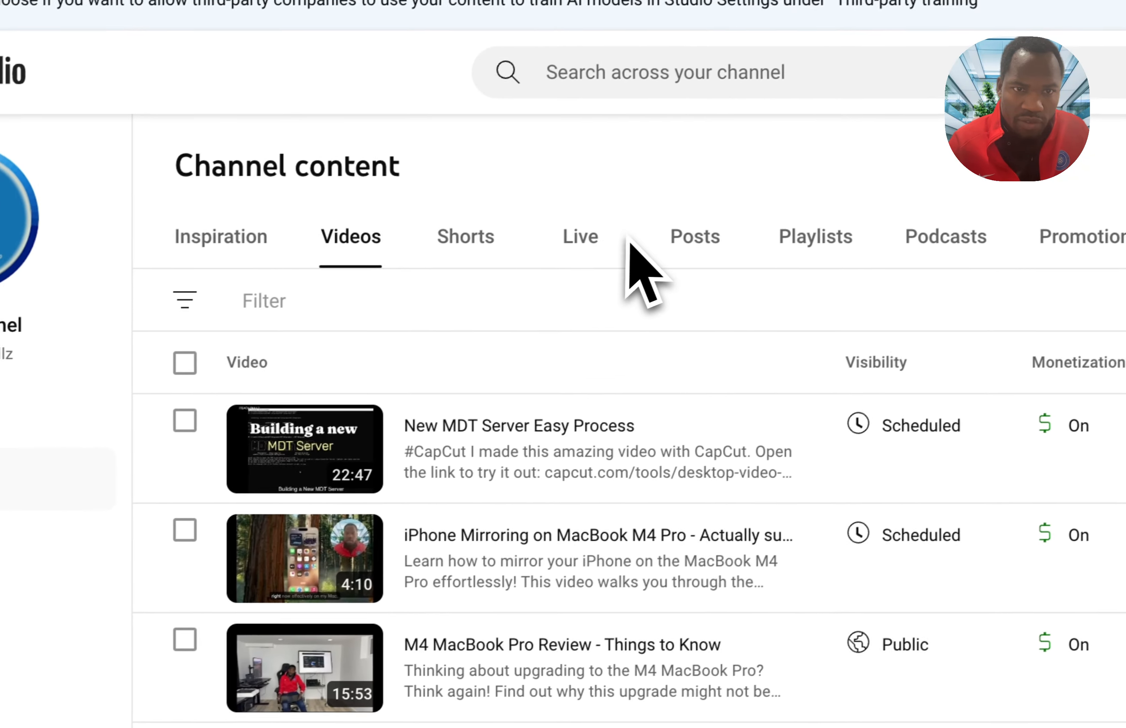
pyautogui.click(594, 238)
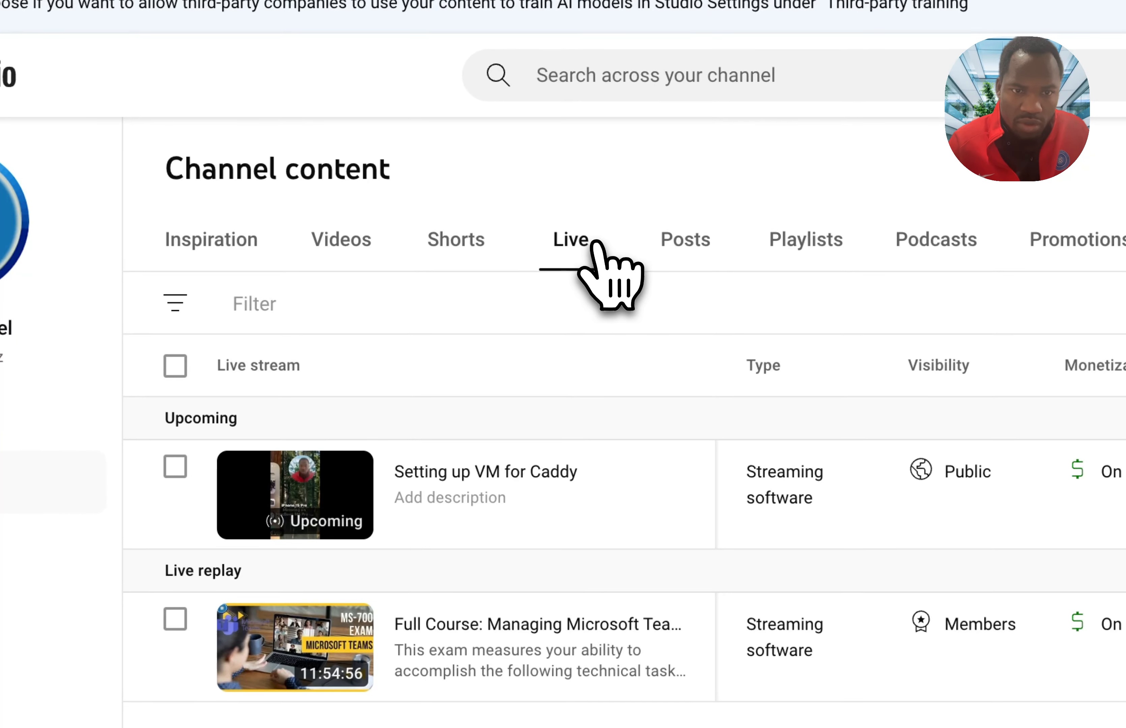
pyautogui.moveTo(568, 487)
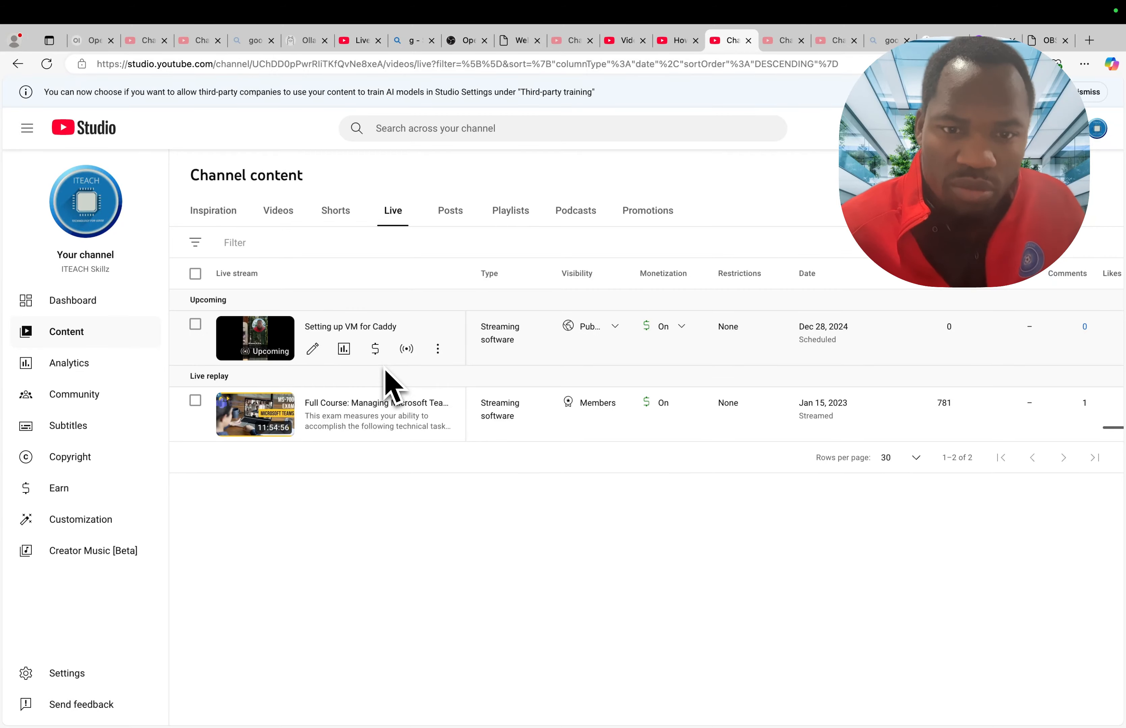
pyautogui.hotkey('ctrl', 'Left')
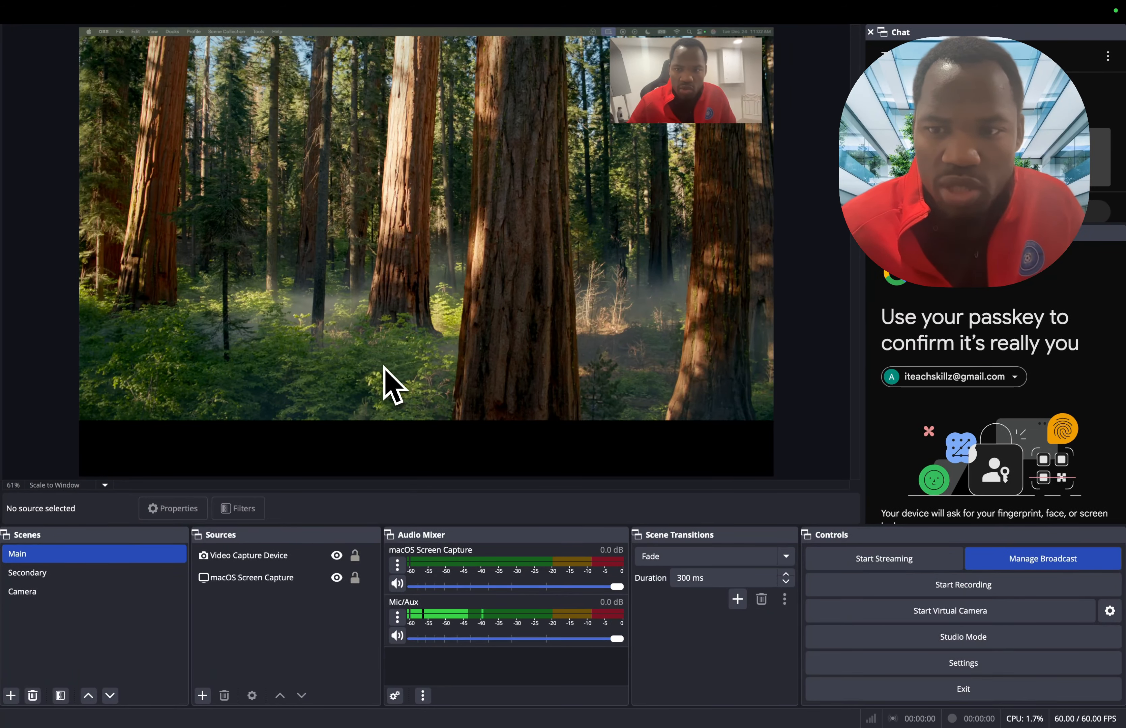